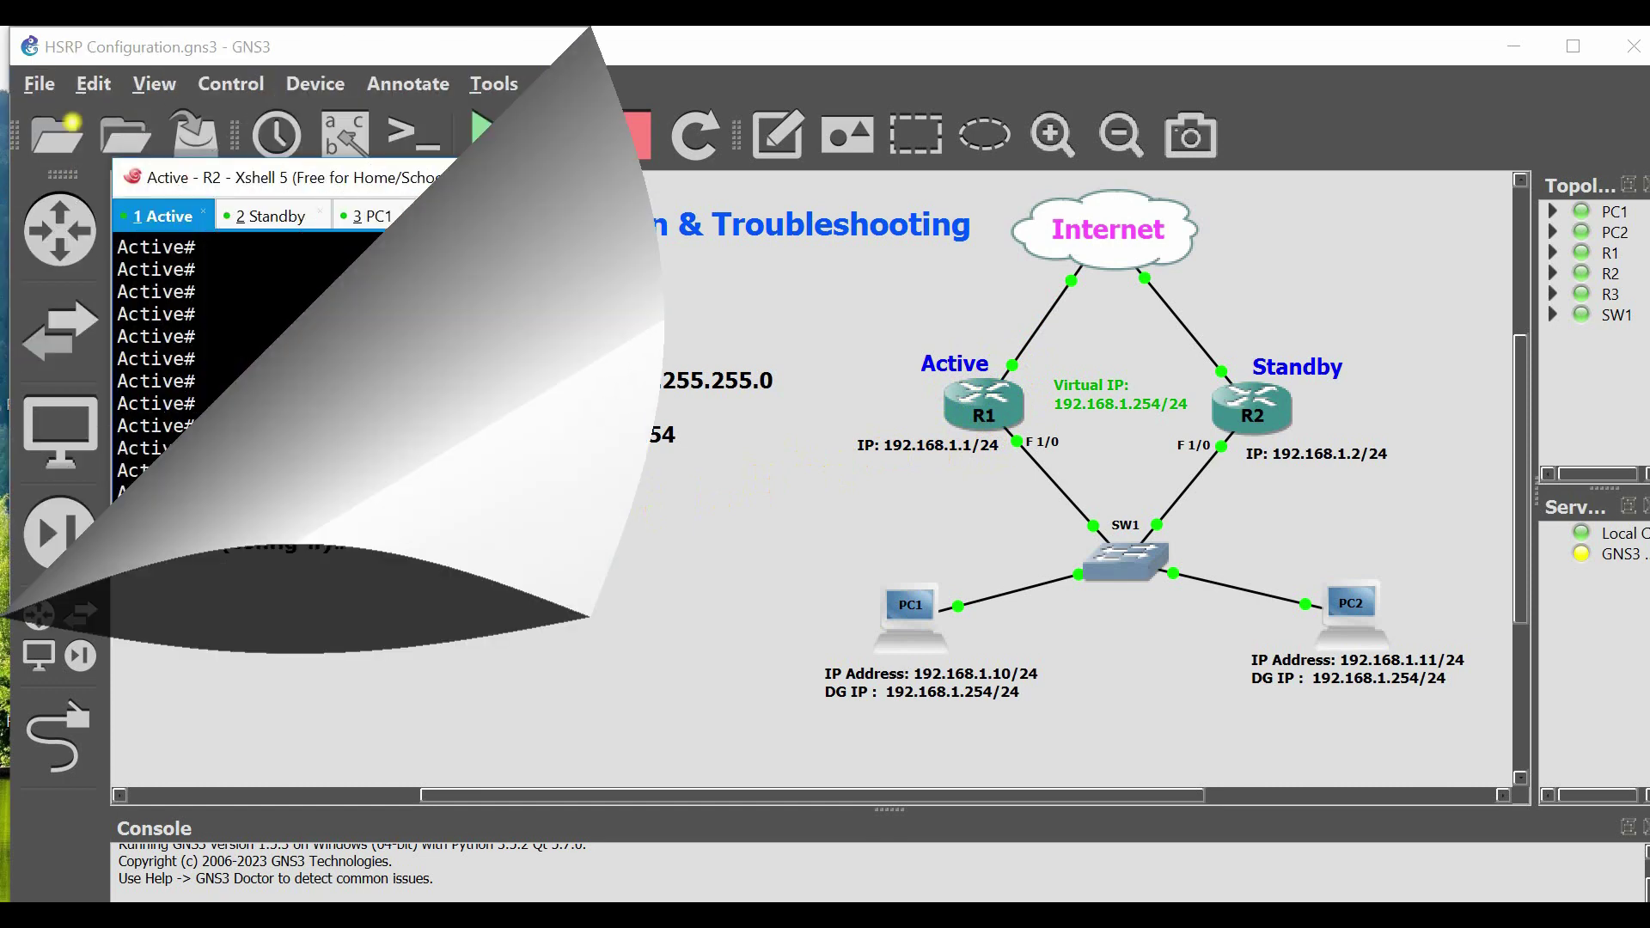
Begin a show ip command on the Active router.
{"action": "type", "text": "show ip"}
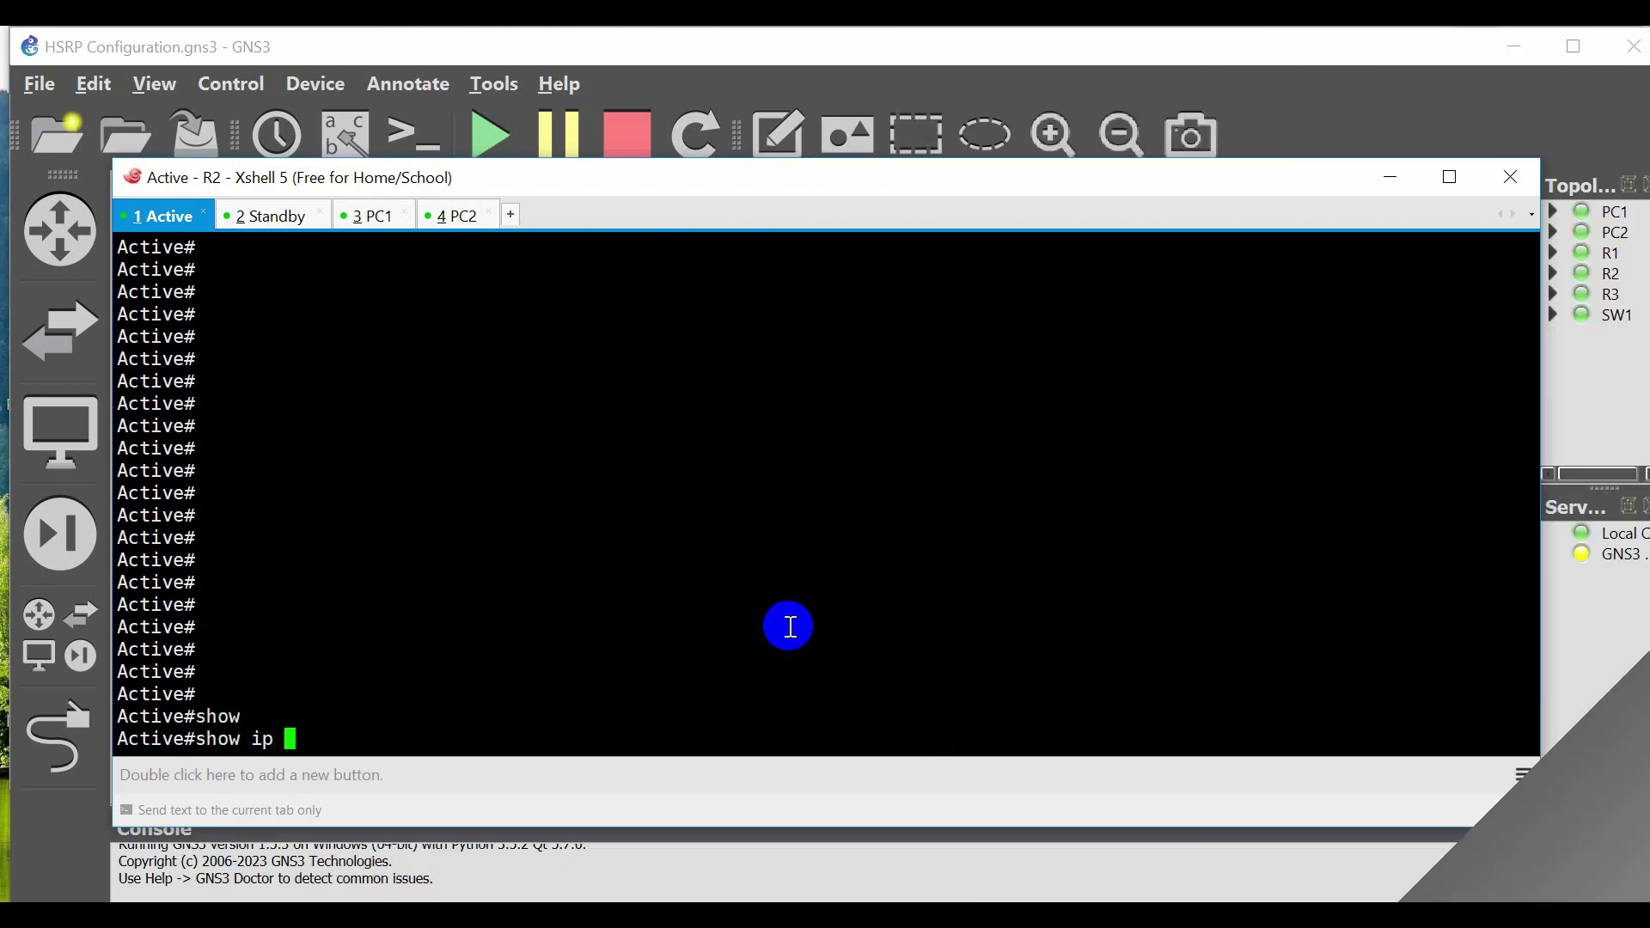
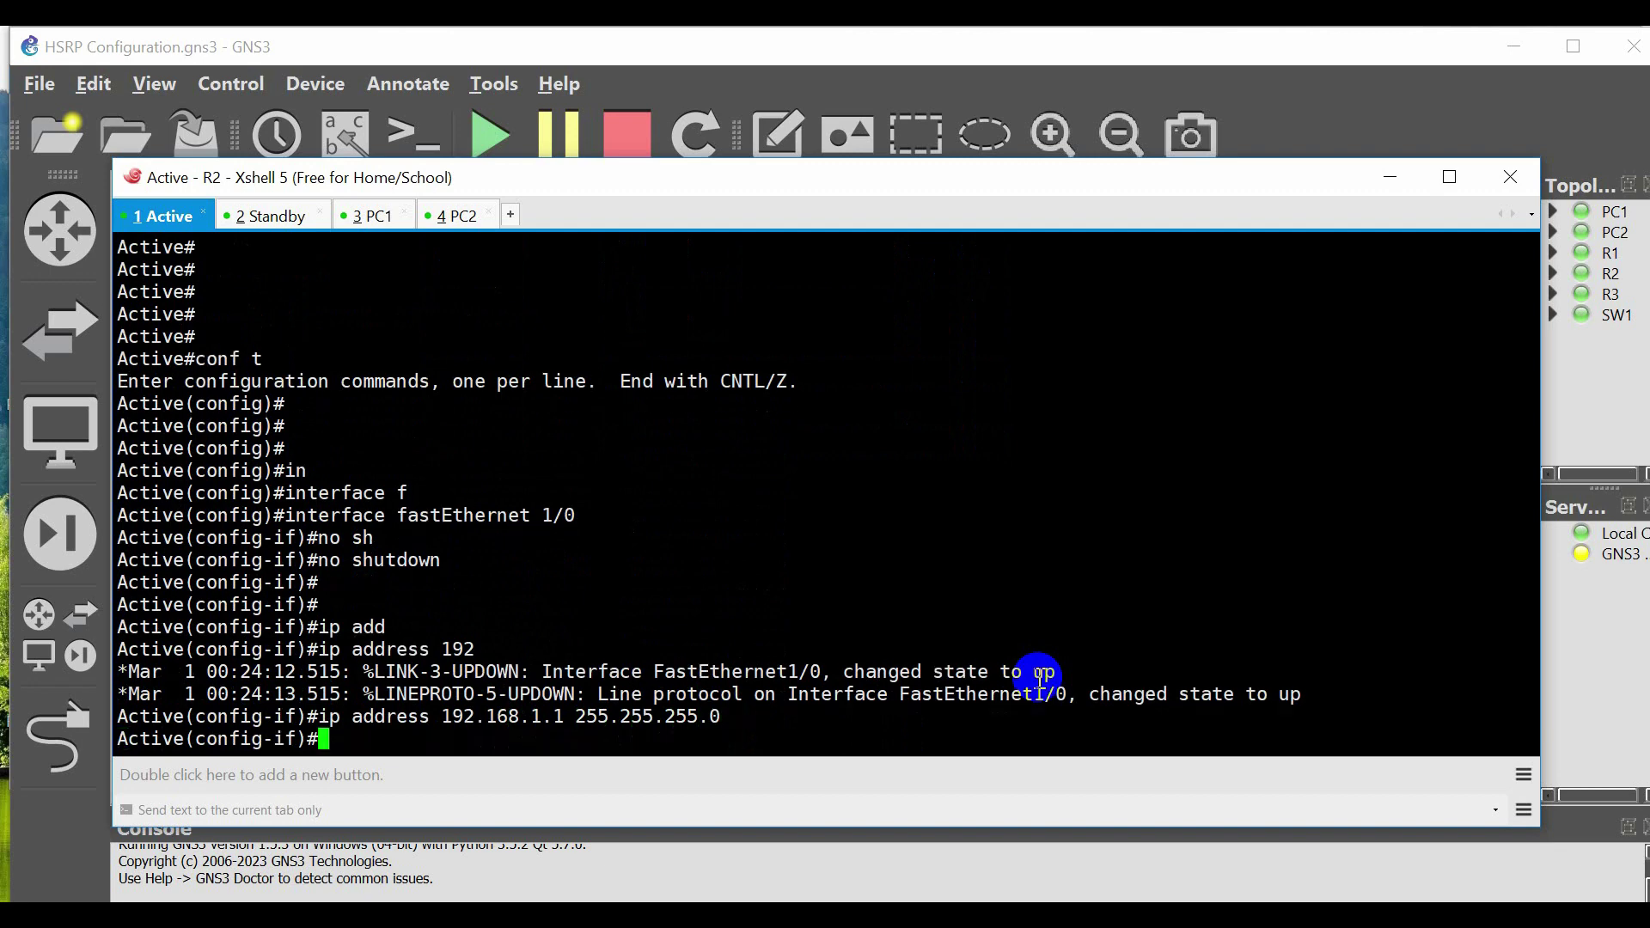
Check the topology diagram, and enable the Active router's FastEthernet 1/0 interface with no shutdown.
{"action": "left_click", "coordinate": [1388, 177]}
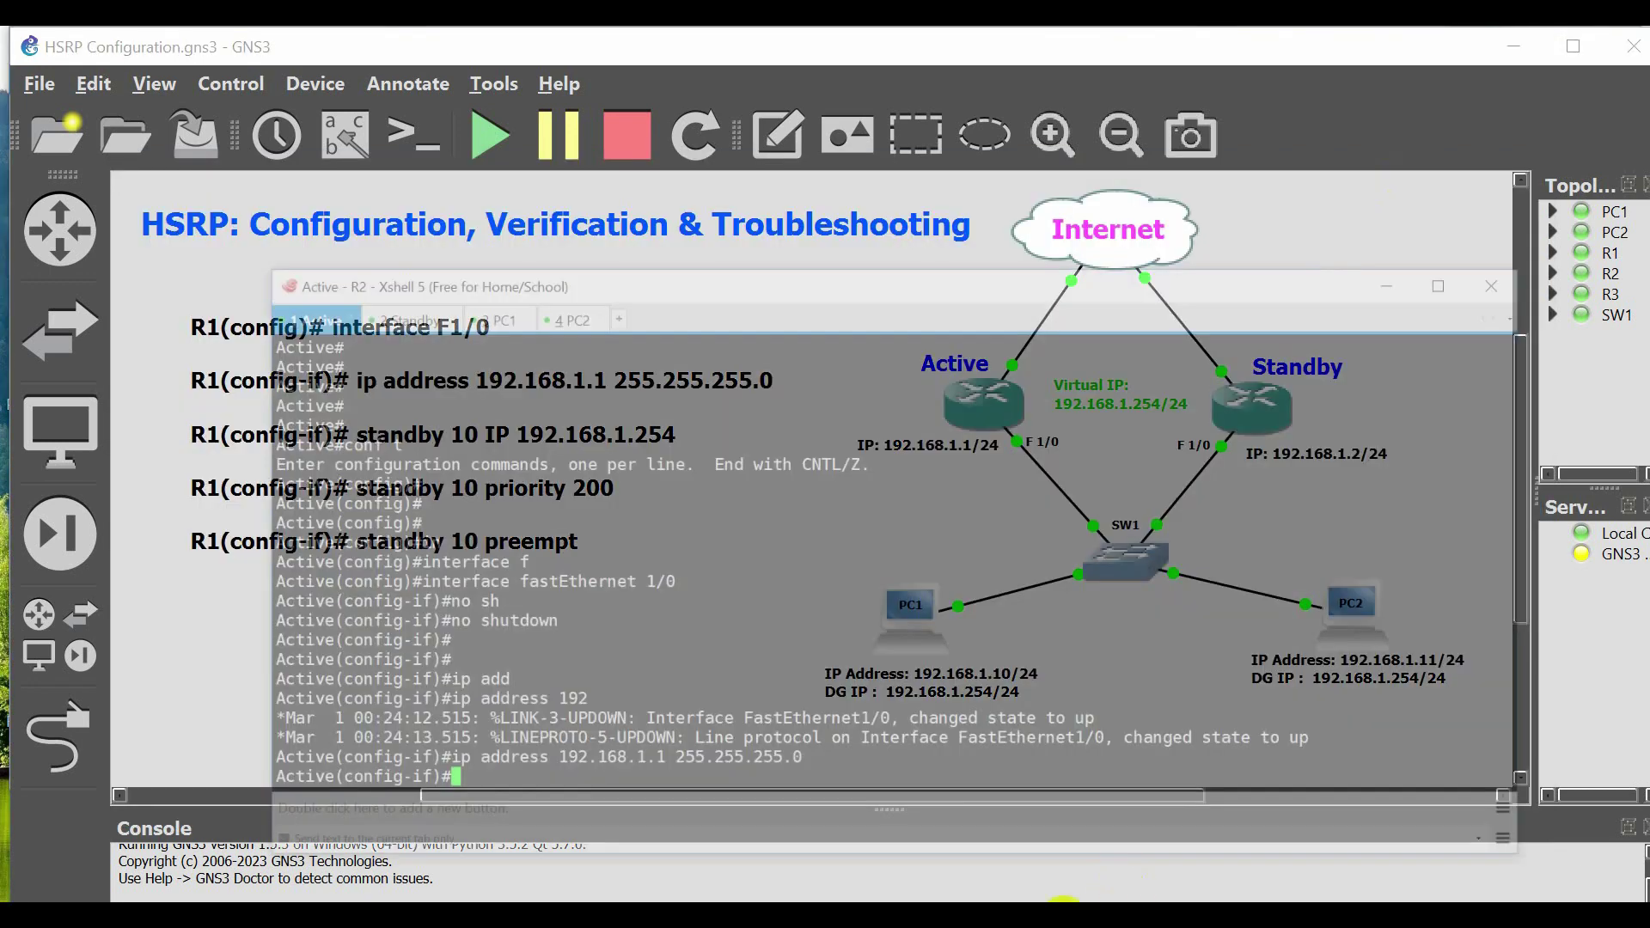
{"action": "left_click", "coordinate": [1159, 915]}
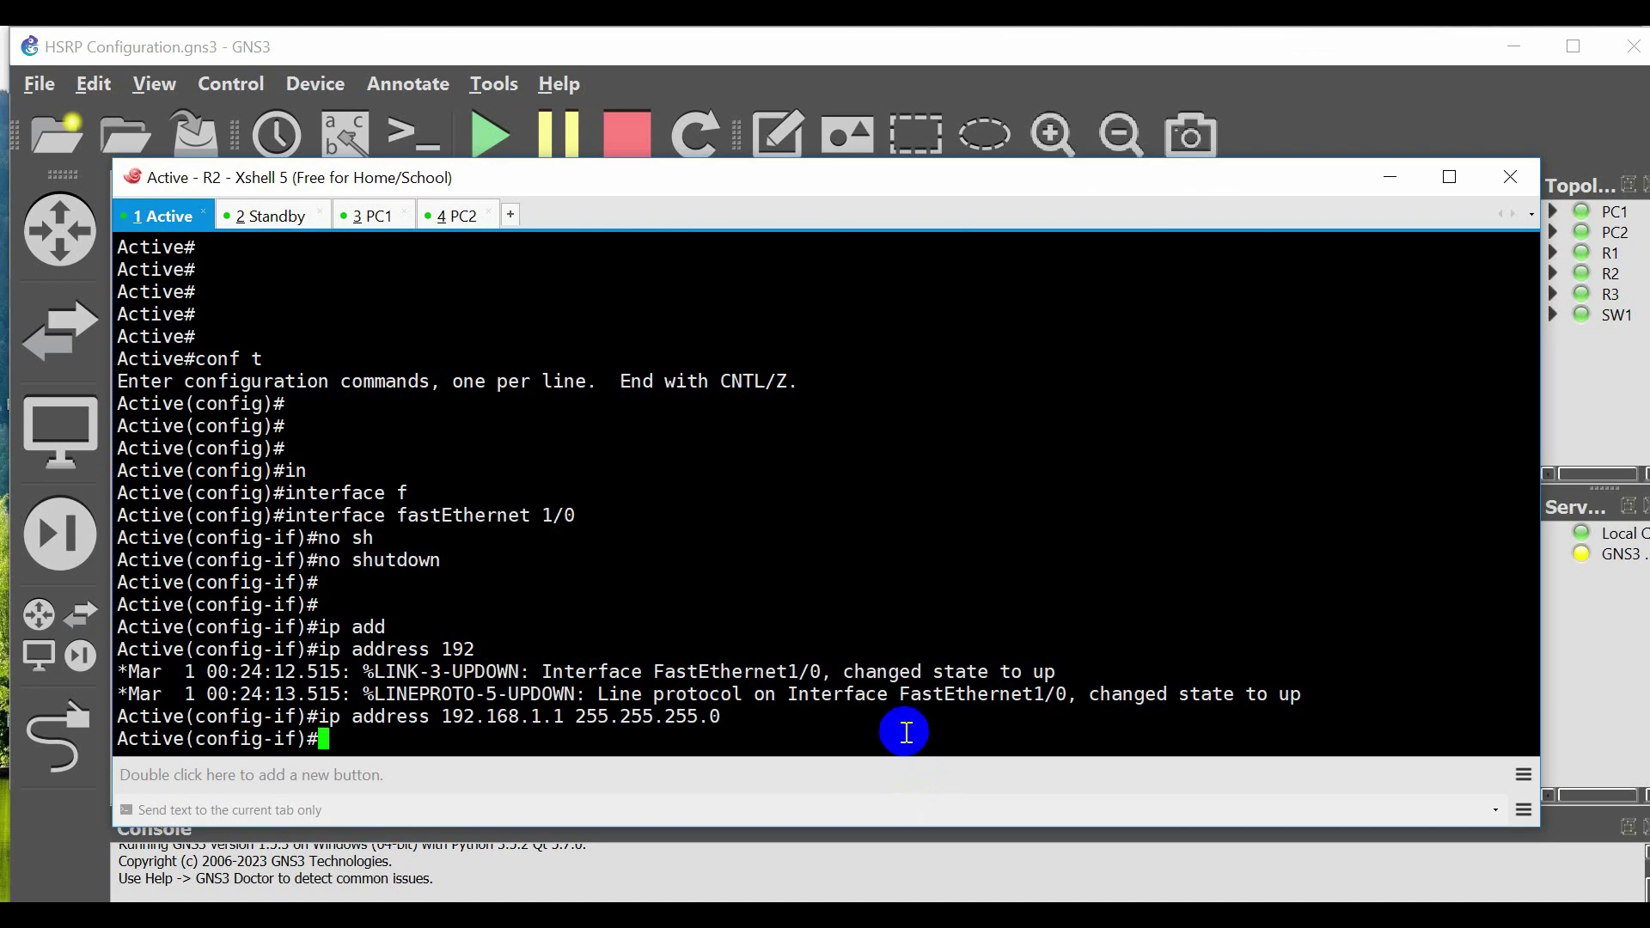
{"action": "type", "text": "sh"}
{"action": "key", "text": "Tab"}
{"action": "key", "text": "Return"}
{"action": "key", "text": "Return"}
{"action": "key", "text": "Return"}
{"action": "key", "text": "Return"}
{"action": "key", "text": "Return"}
{"action": "key", "text": "Return"}
{"action": "key", "text": "Return"}
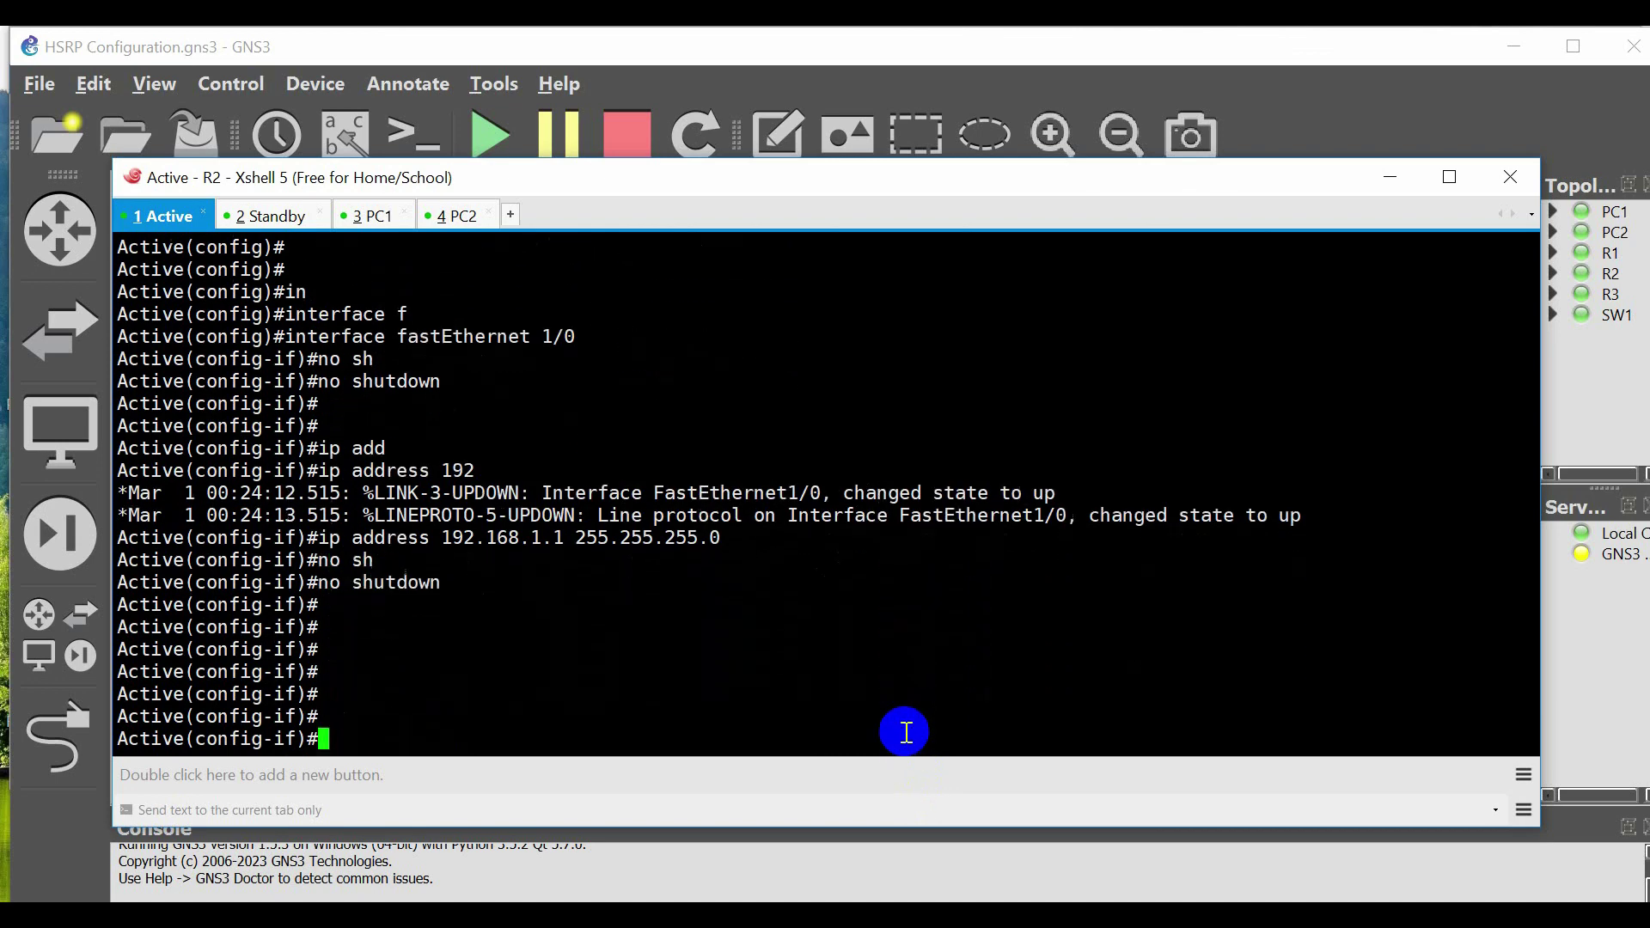
Start a standby command for HSRP group 10, using the inline help to review the options at each level.
{"action": "type", "text": "st"}
{"action": "key", "text": "Tab"}
{"action": "type", "text": "?"}
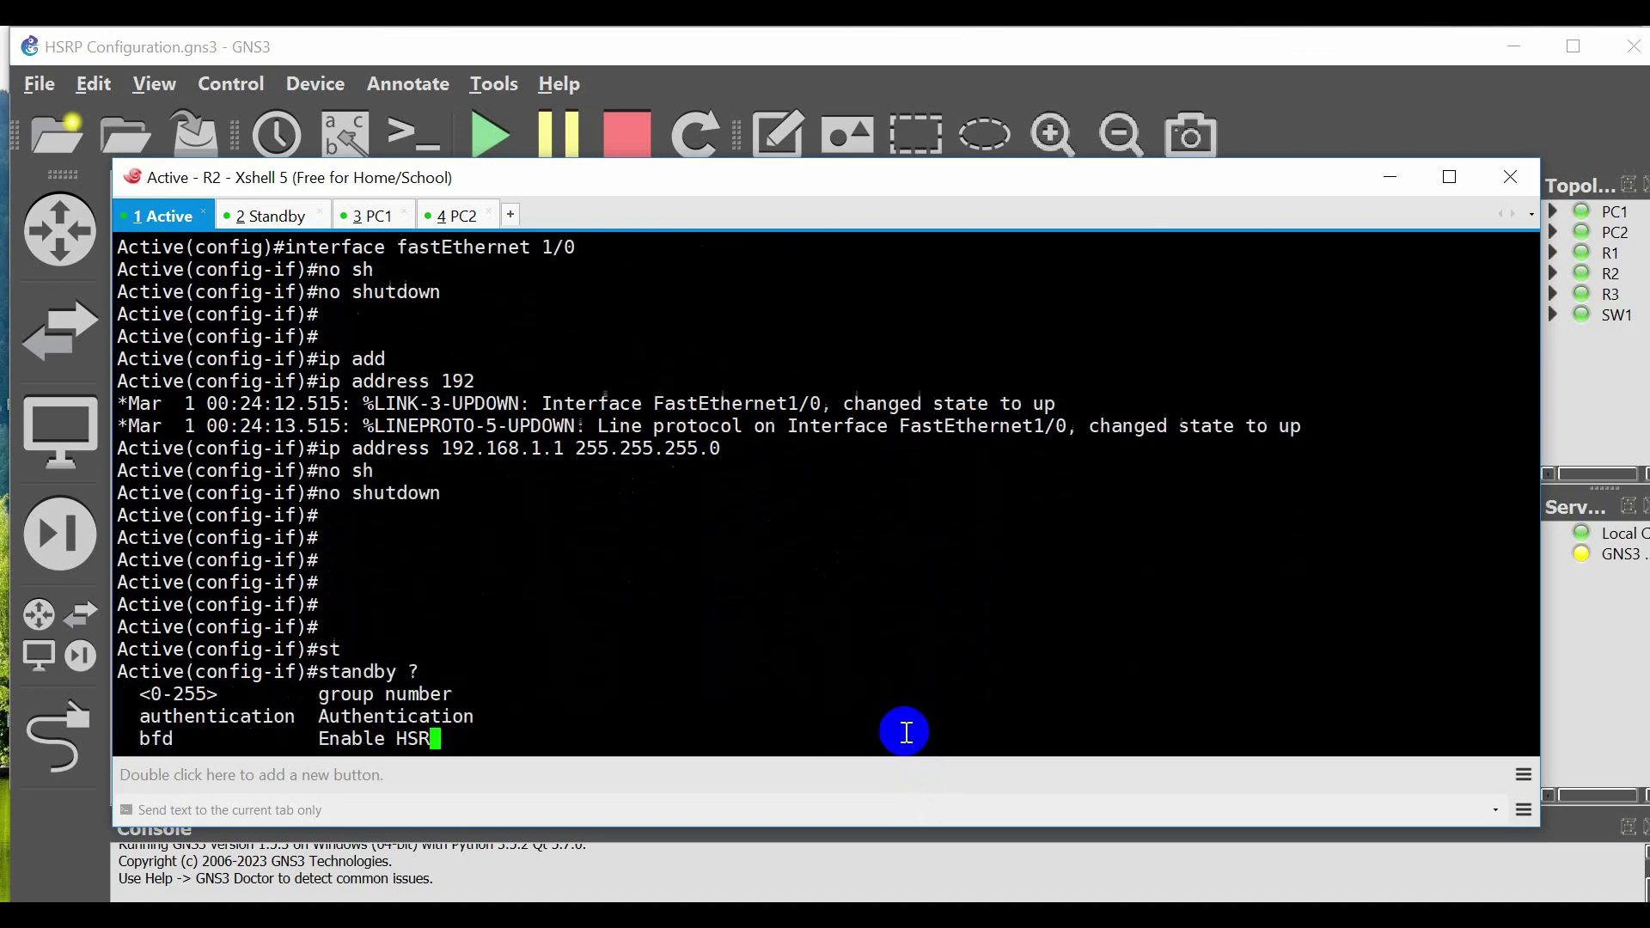
{"action": "left_click_drag", "start_coordinate": [168, 301], "coordinate": [452, 291]}
{"action": "left_click", "coordinate": [501, 747]}
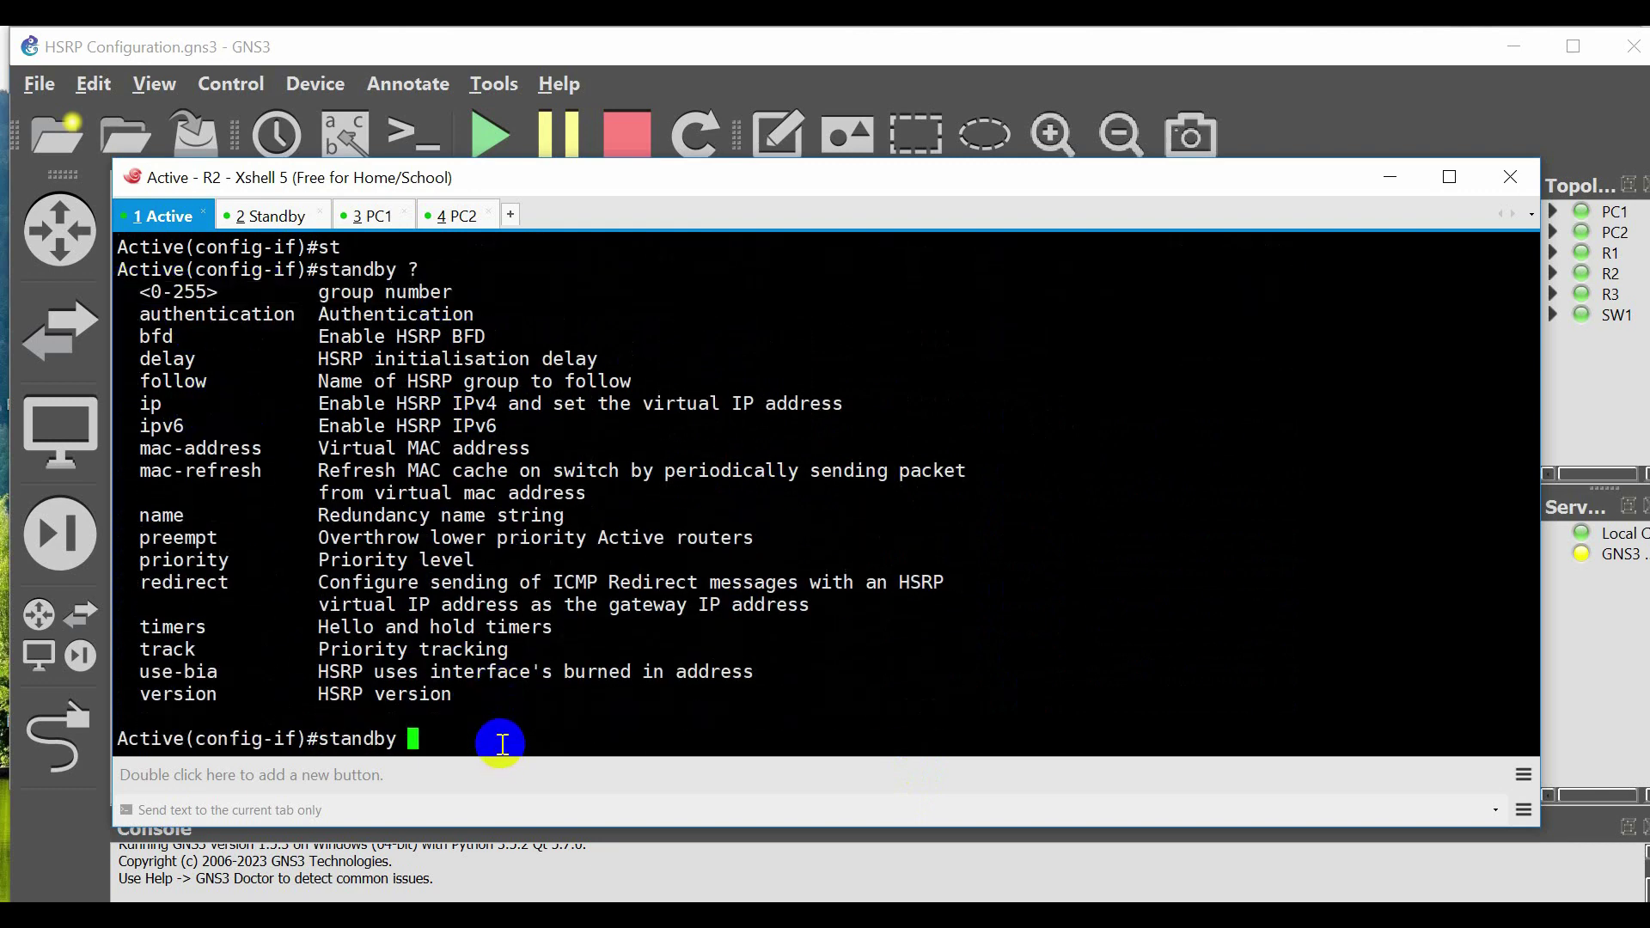
{"action": "type", "text": "10 ?"}
{"action": "left_click_drag", "start_coordinate": [151, 540], "coordinate": [842, 554]}
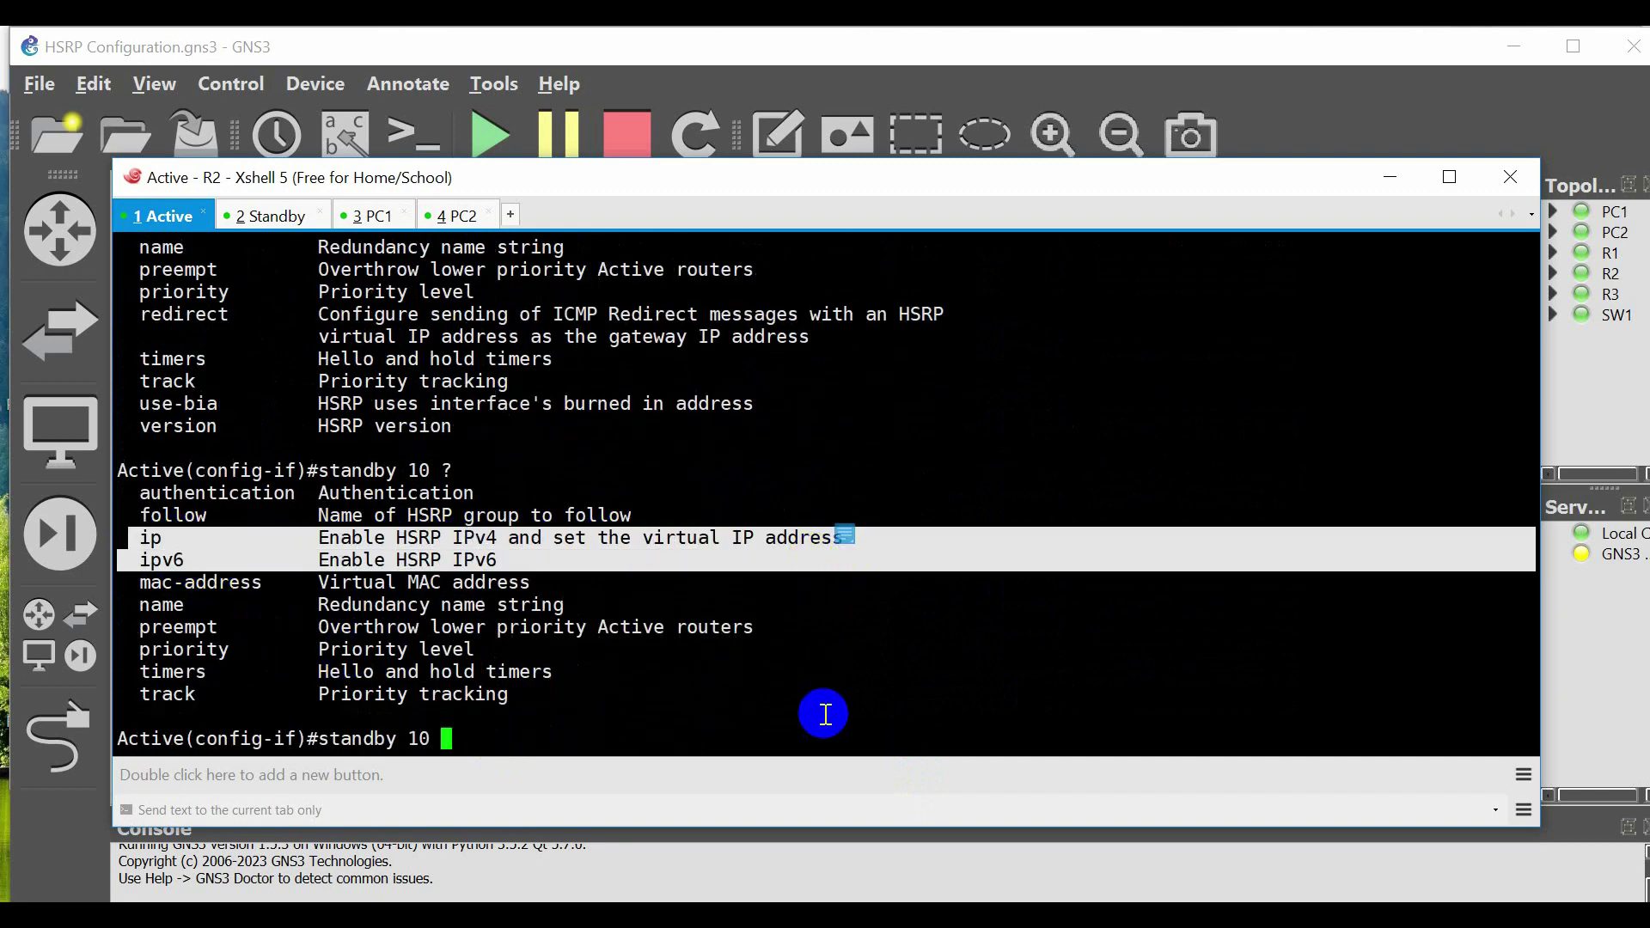
Complete the group 10 command with virtual IP 192.168.1.254, consulting the inline help and the topology diagram for the address.
{"action": "left_click", "coordinate": [827, 724]}
{"action": "type", "text": "ip "}
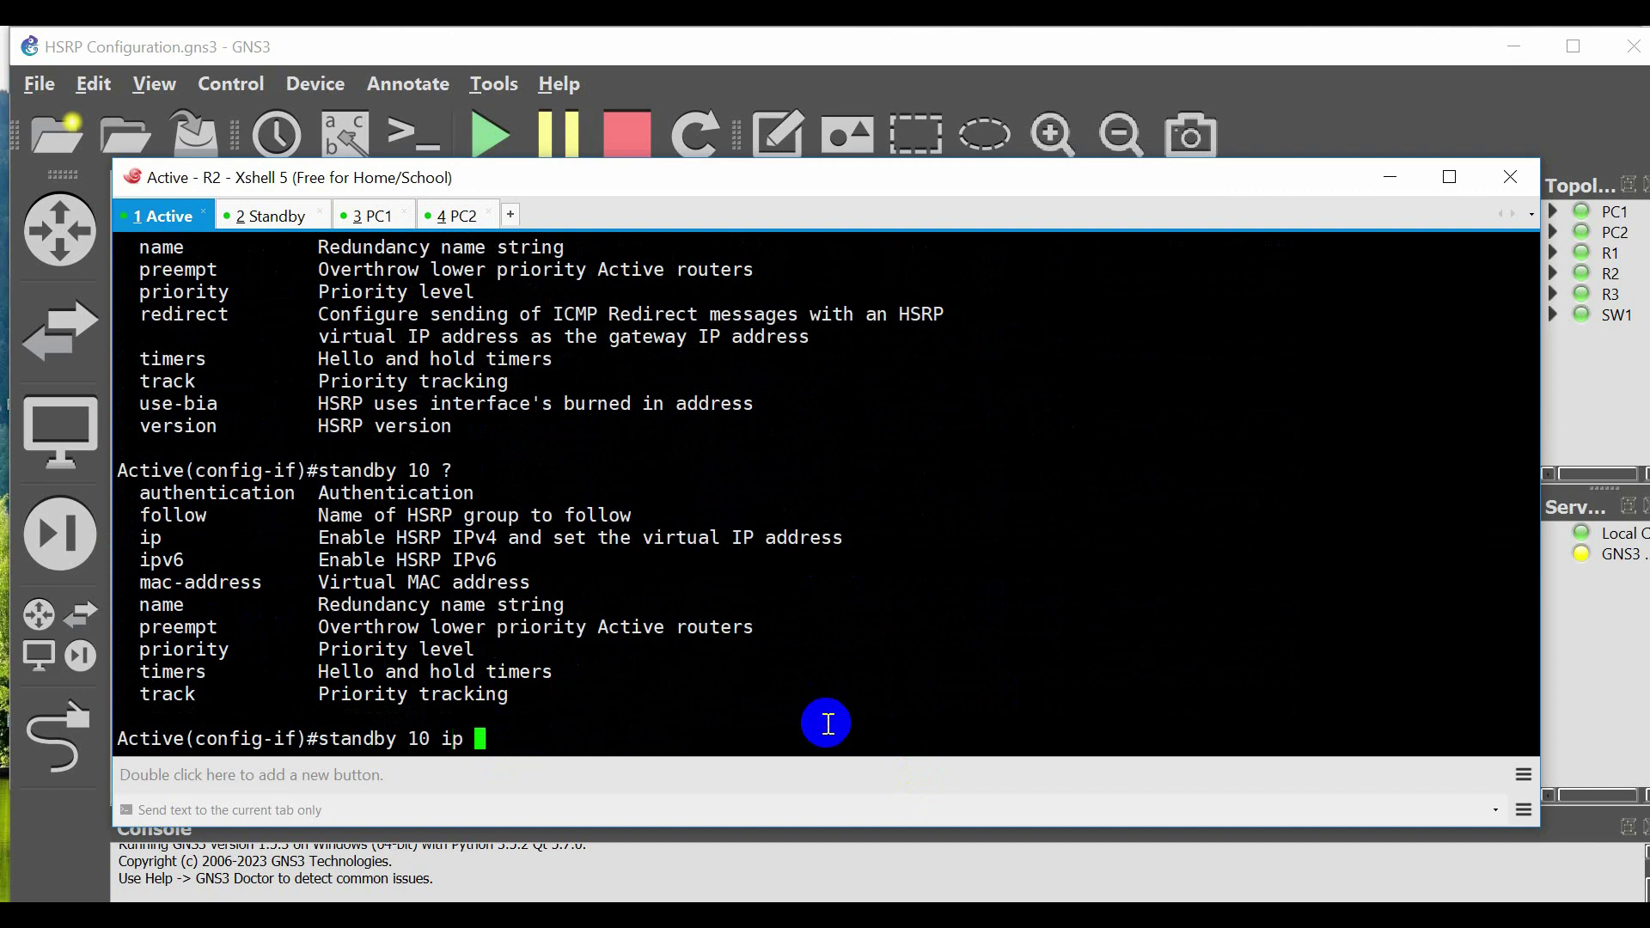
{"action": "type", "text": "?"}
{"action": "left_click_drag", "start_coordinate": [241, 672], "coordinate": [440, 673]}
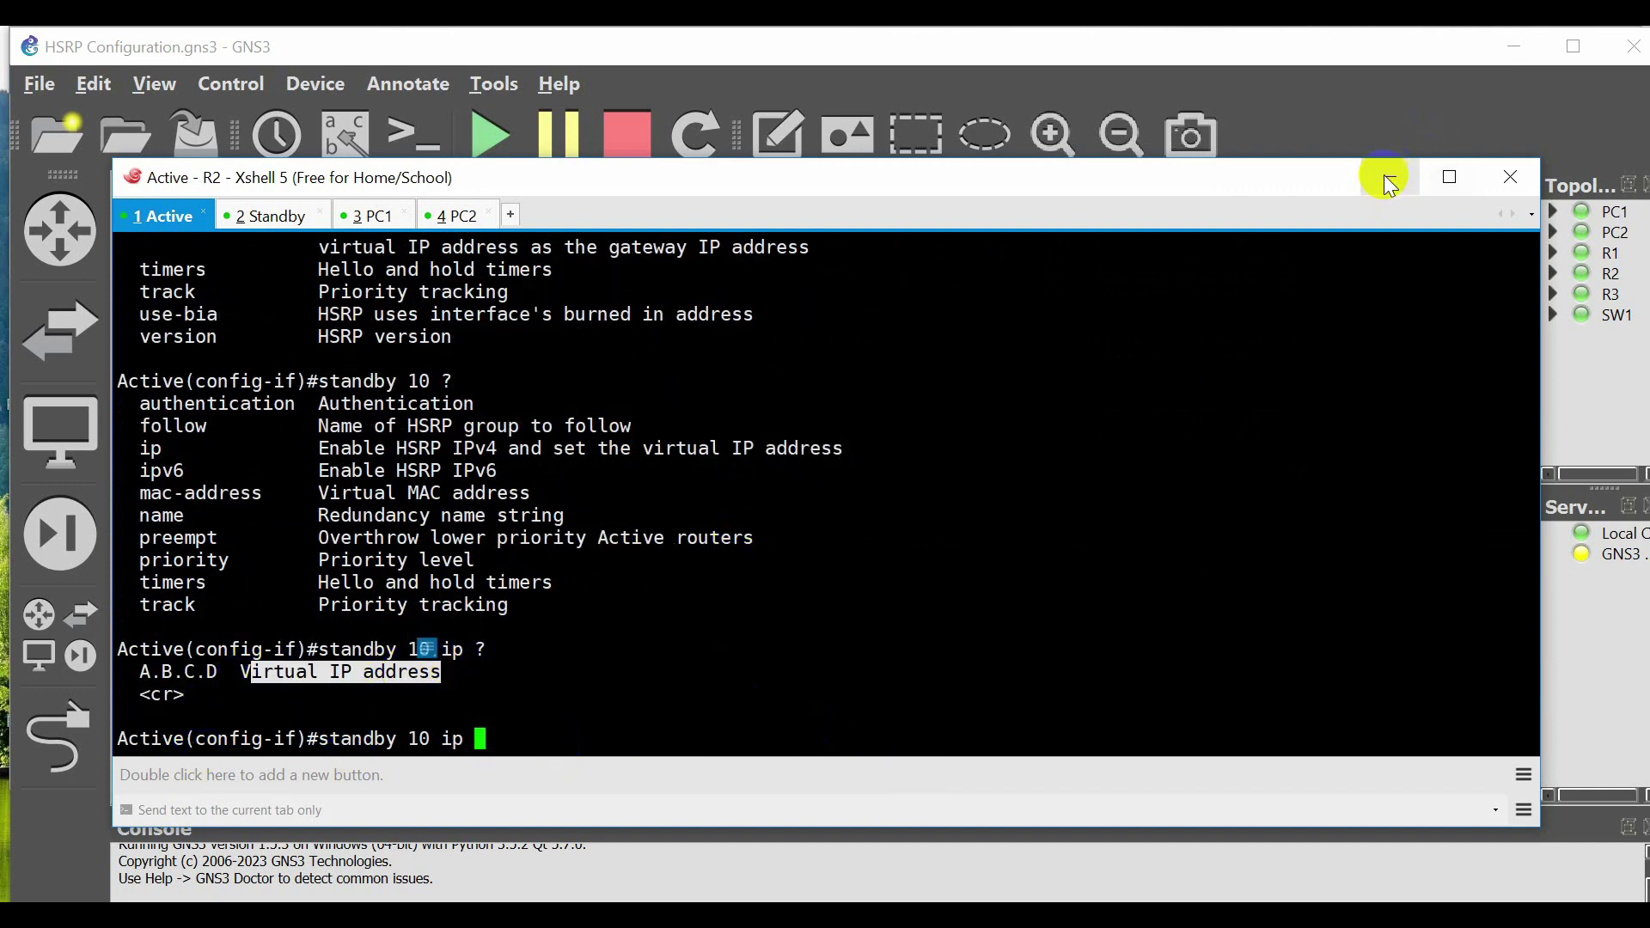
{"action": "left_click", "coordinate": [1389, 184]}
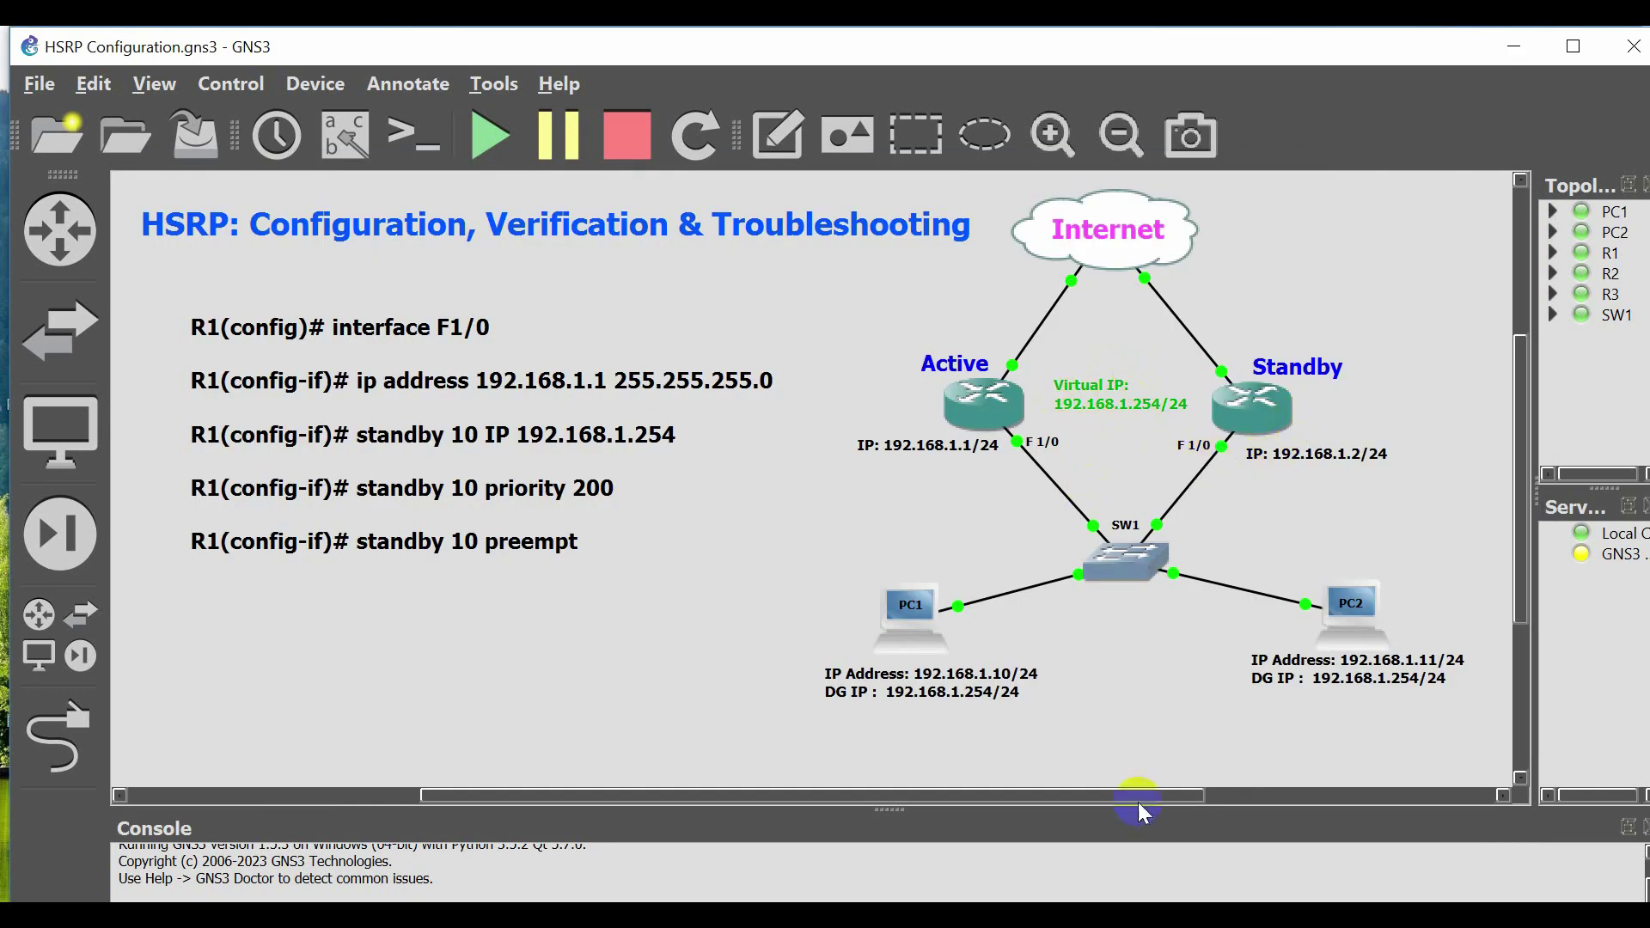
{"action": "key", "text": "alt+Tab"}
{"action": "left_click", "coordinate": [872, 725]}
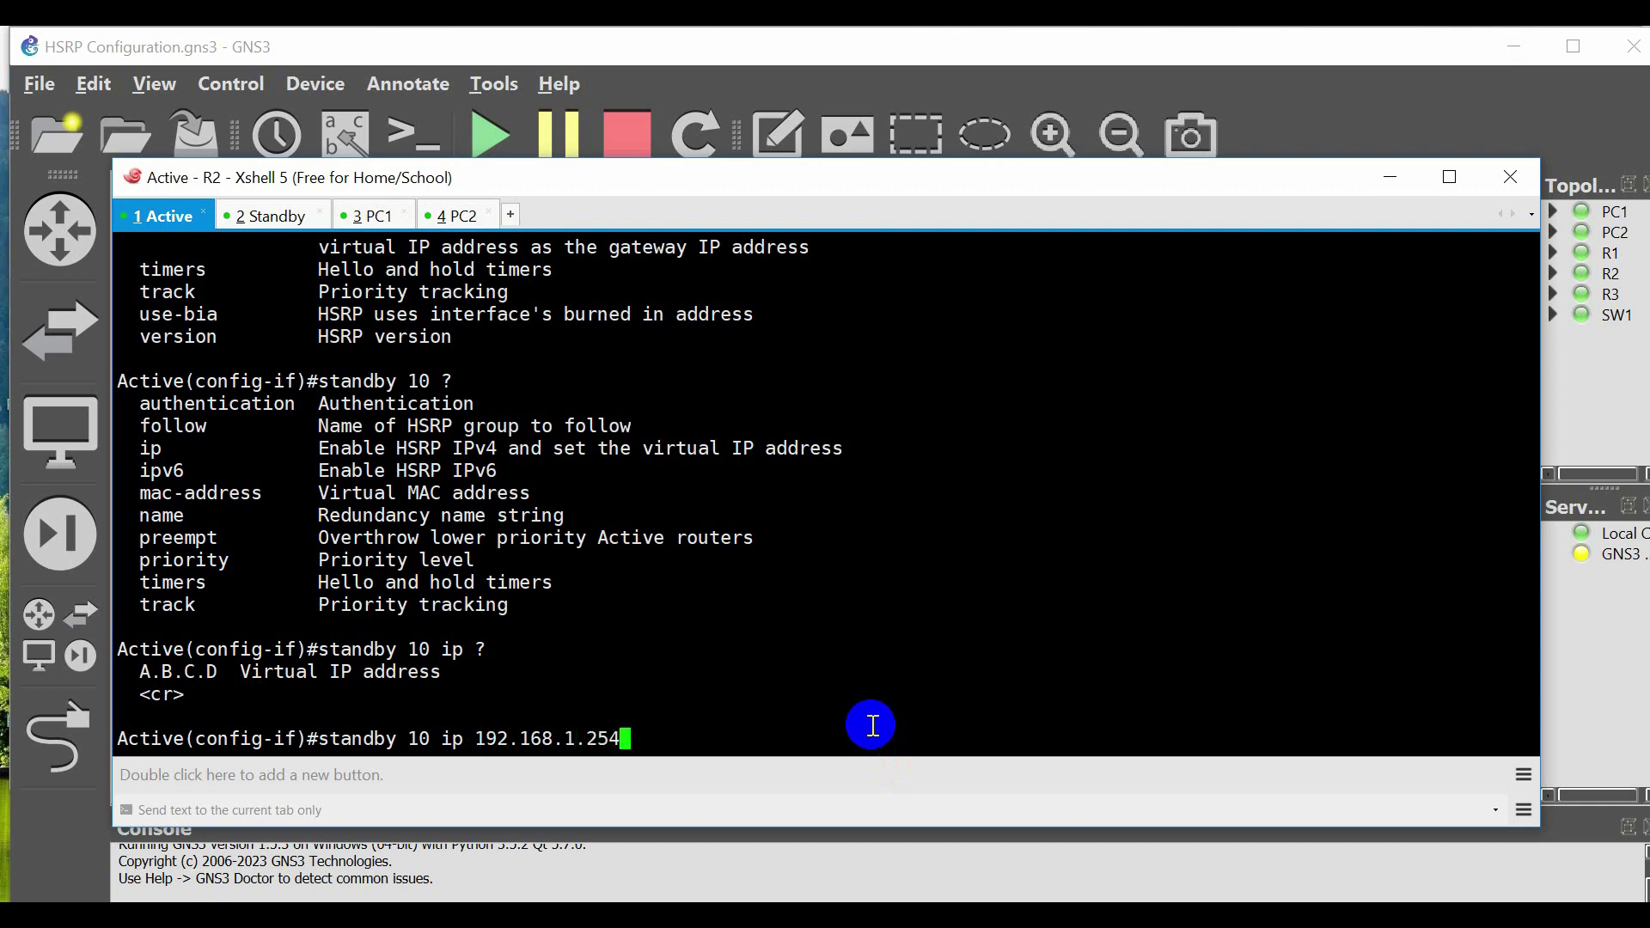
{"action": "key", "text": "Return"}
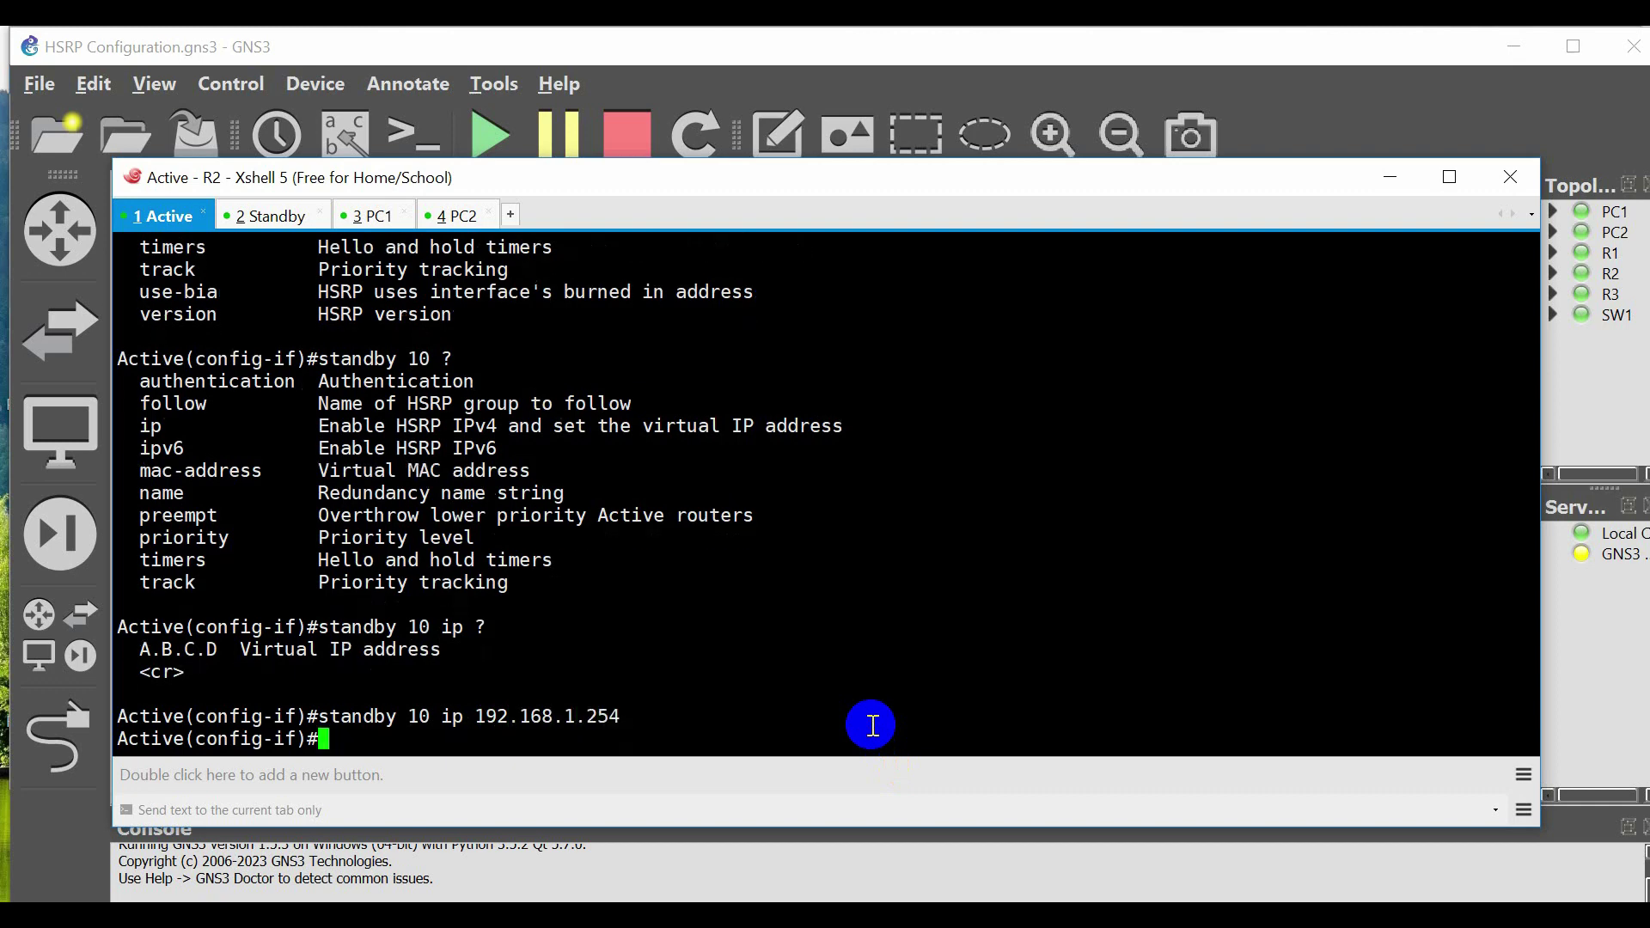
Set the HSRP group 10 priority to 200 on the Active router, consulting the inline help for options and value range.
{"action": "type", "text": "st"}
{"action": "key", "text": "Tab"}
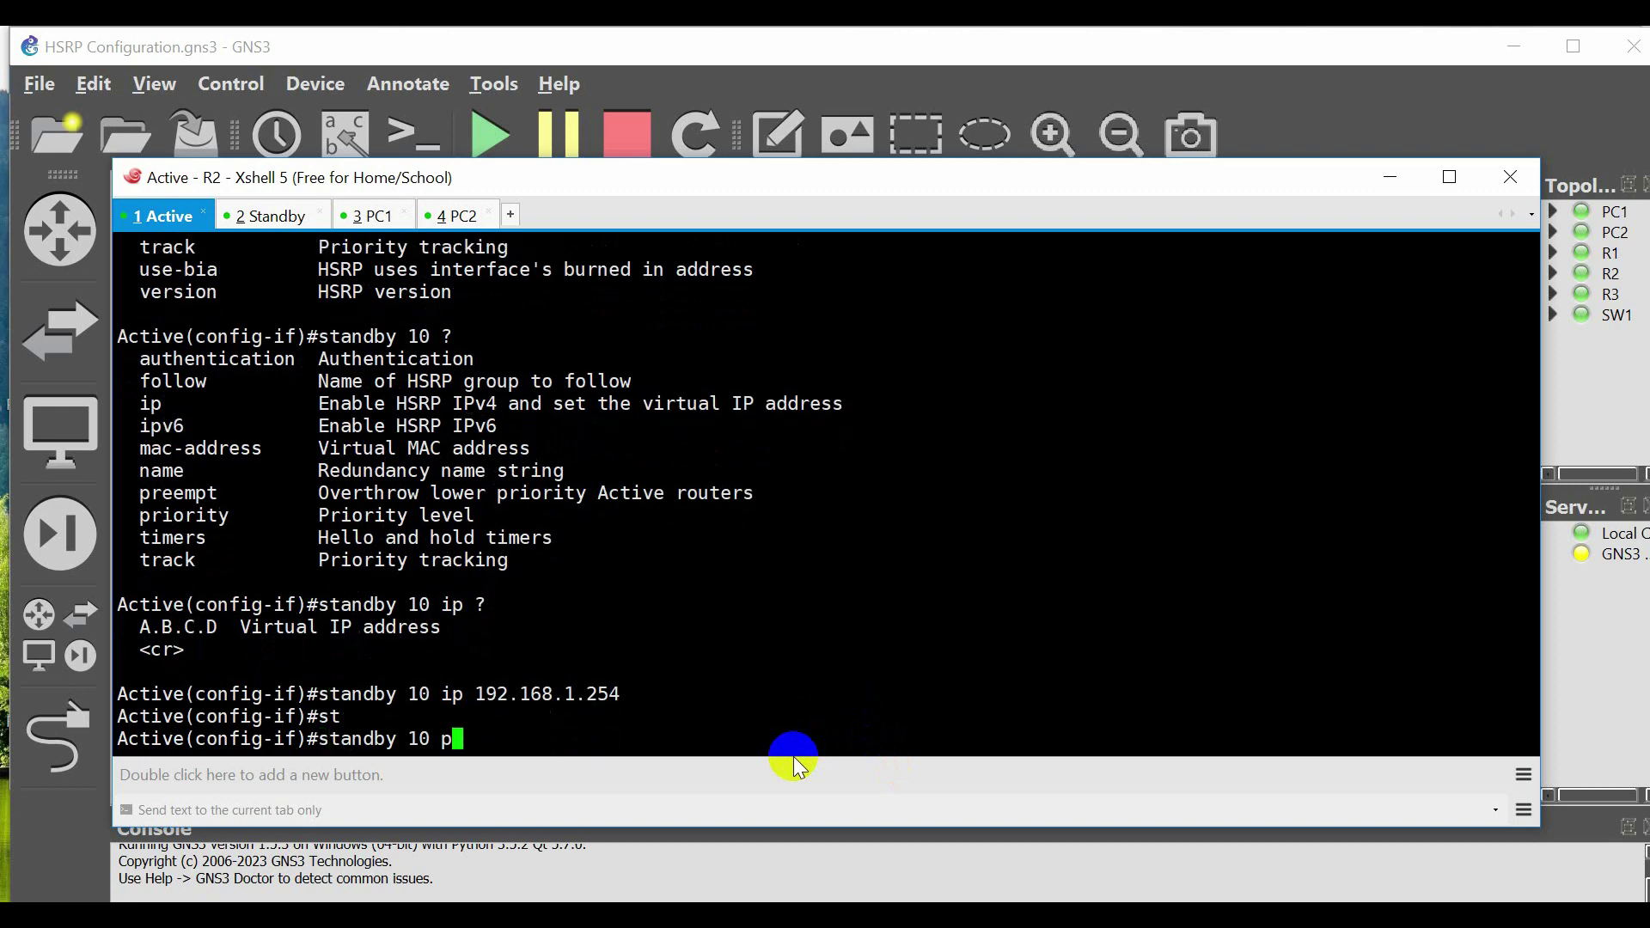
{"action": "type", "text": "10 ?"}
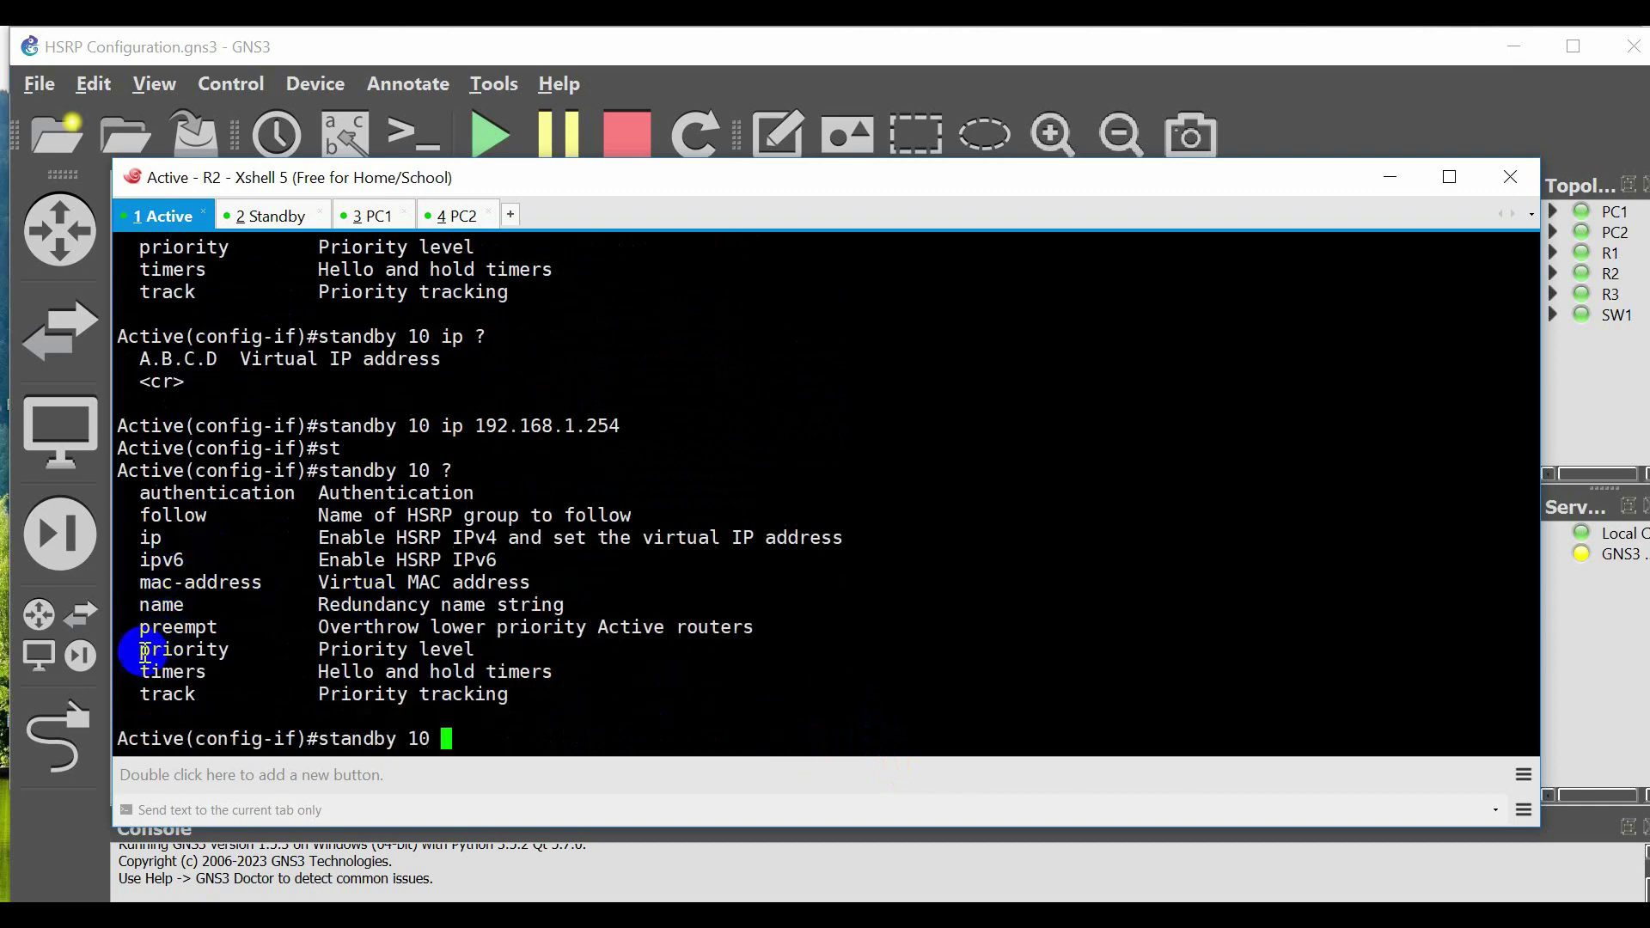
{"action": "left_click_drag", "start_coordinate": [129, 648], "coordinate": [499, 669]}
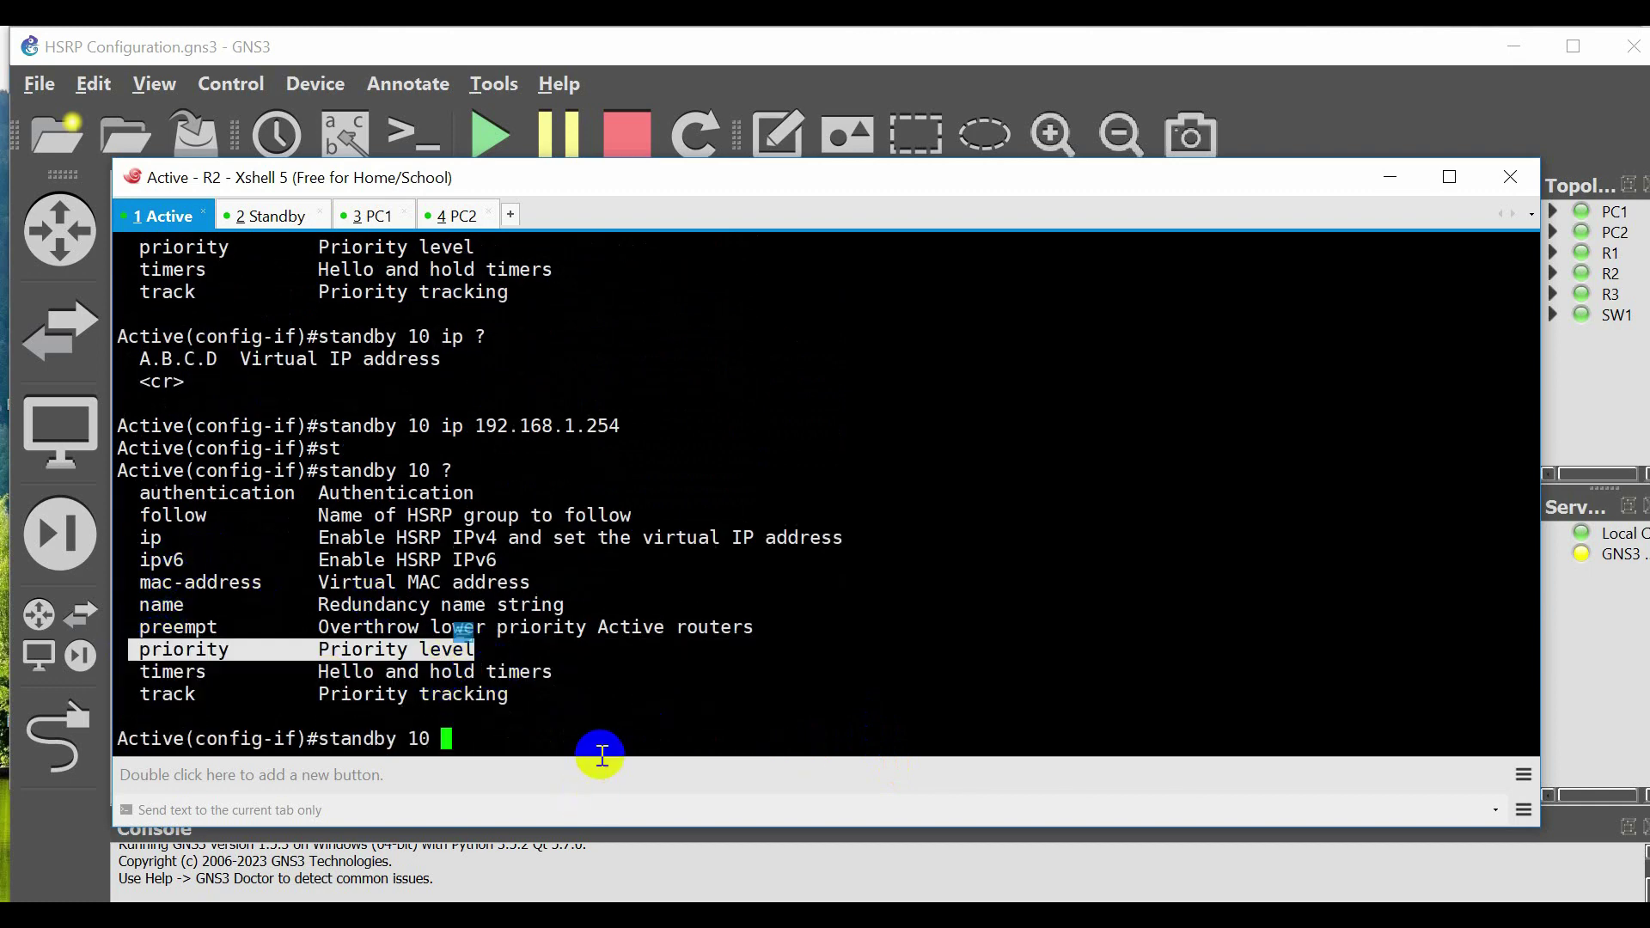
{"action": "type", "text": "pri"}
{"action": "key", "text": "Tab"}
{"action": "type", "text": "?"}
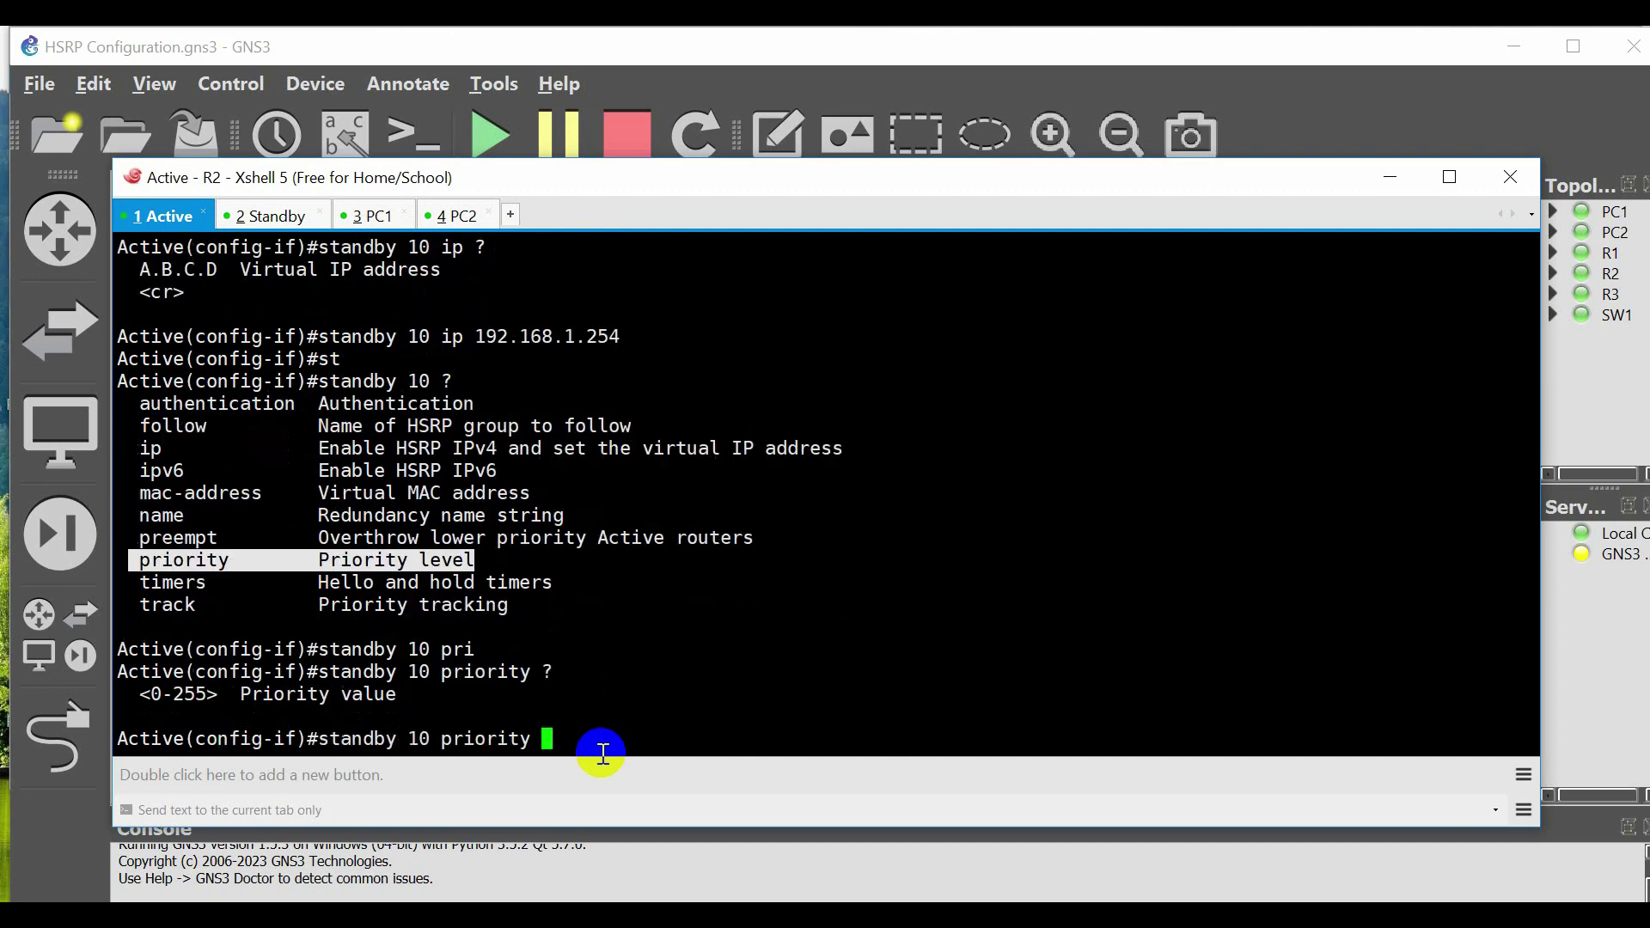
{"action": "left_click", "coordinate": [190, 694]}
{"action": "left_click_drag", "start_coordinate": [191, 694], "coordinate": [579, 736]}
{"action": "left_click", "coordinate": [587, 741]}
{"action": "type", "text": "200"}
{"action": "key", "text": "Return"}
{"action": "key", "text": "Return"}
{"action": "key", "text": "Return"}
{"action": "key", "text": "Return"}
{"action": "key", "text": "Return"}
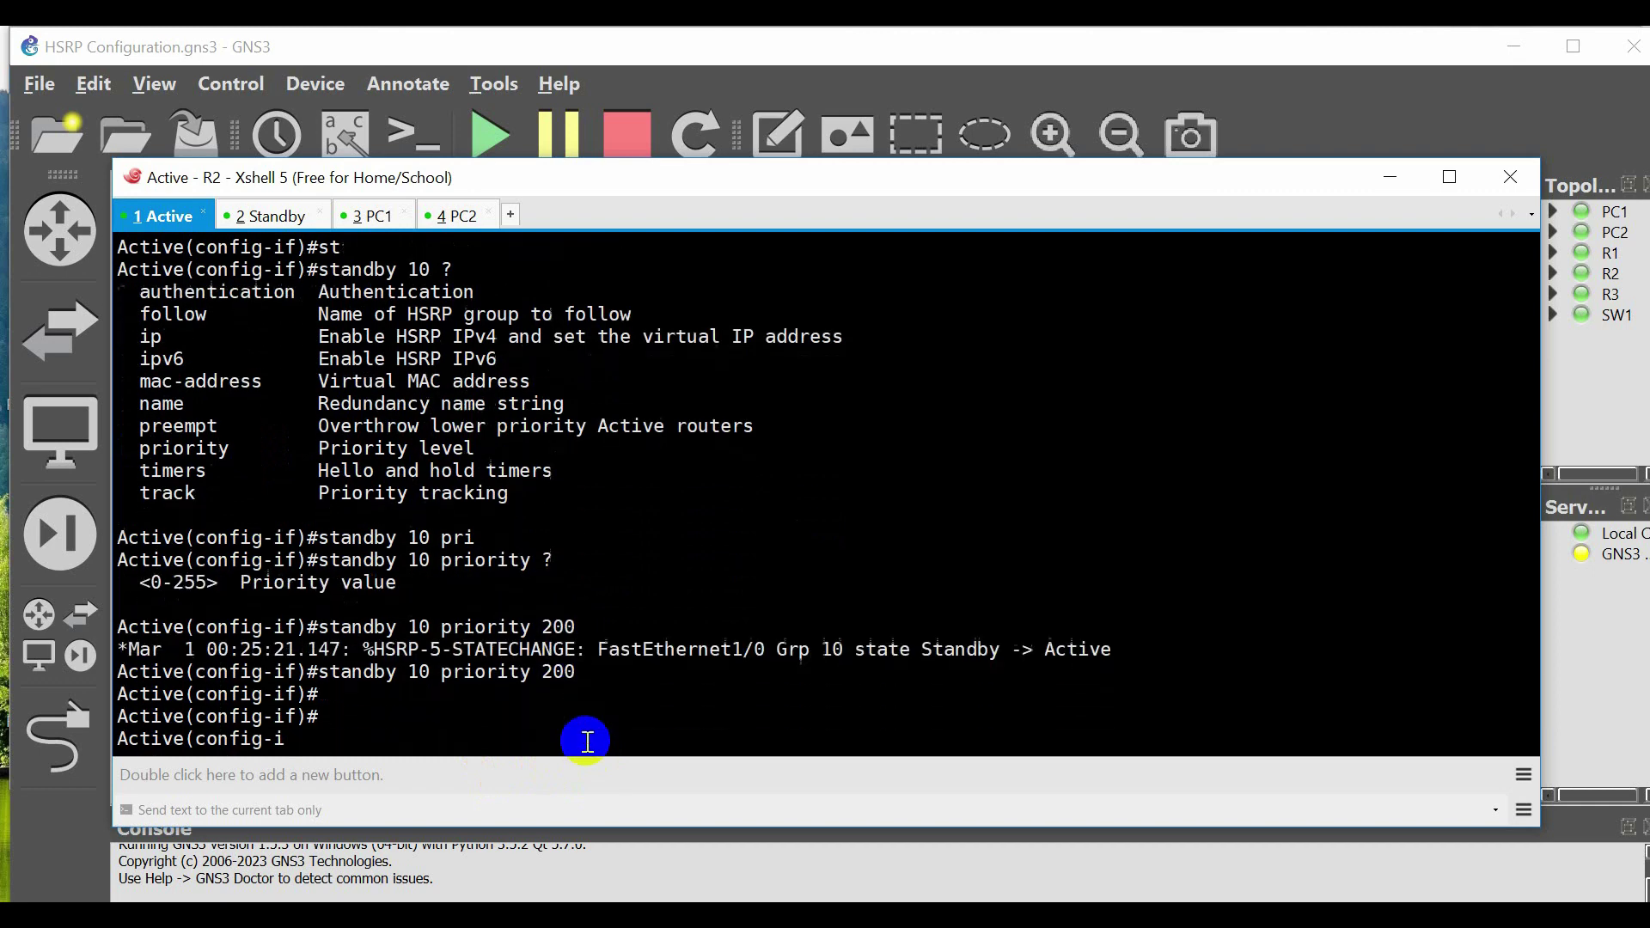
Enable preempt for HSRP group 10 on the Active router, reviewing the group's options in the inline help.
{"action": "type", "text": "st"}
{"action": "key", "text": "Tab"}
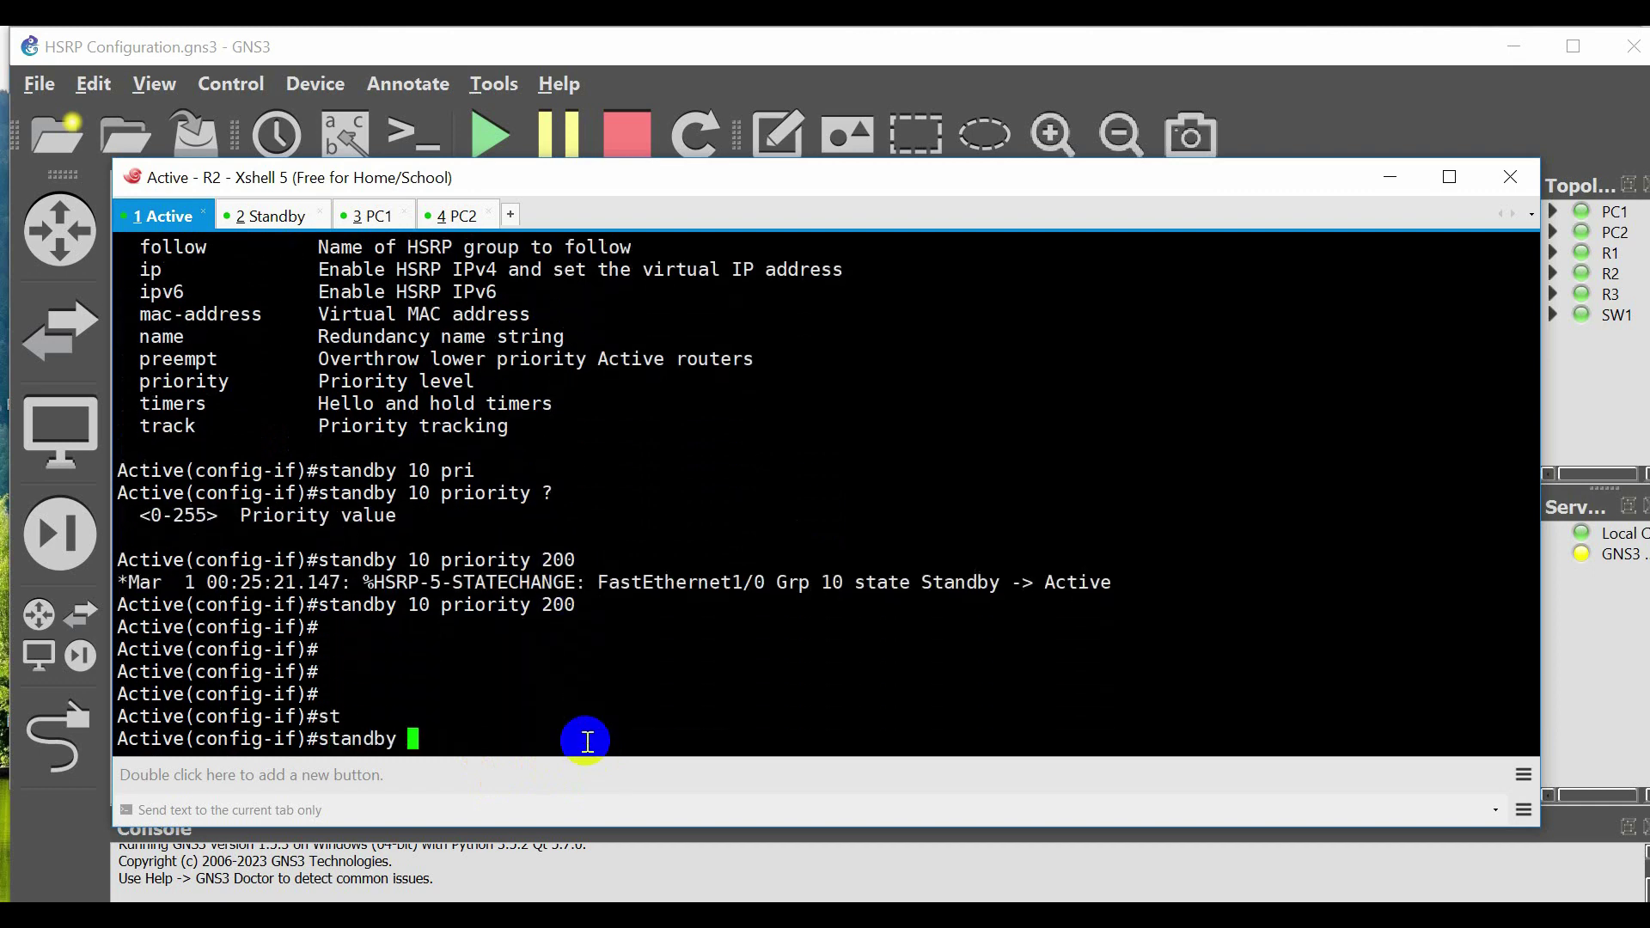
{"action": "type", "text": "10 ?"}
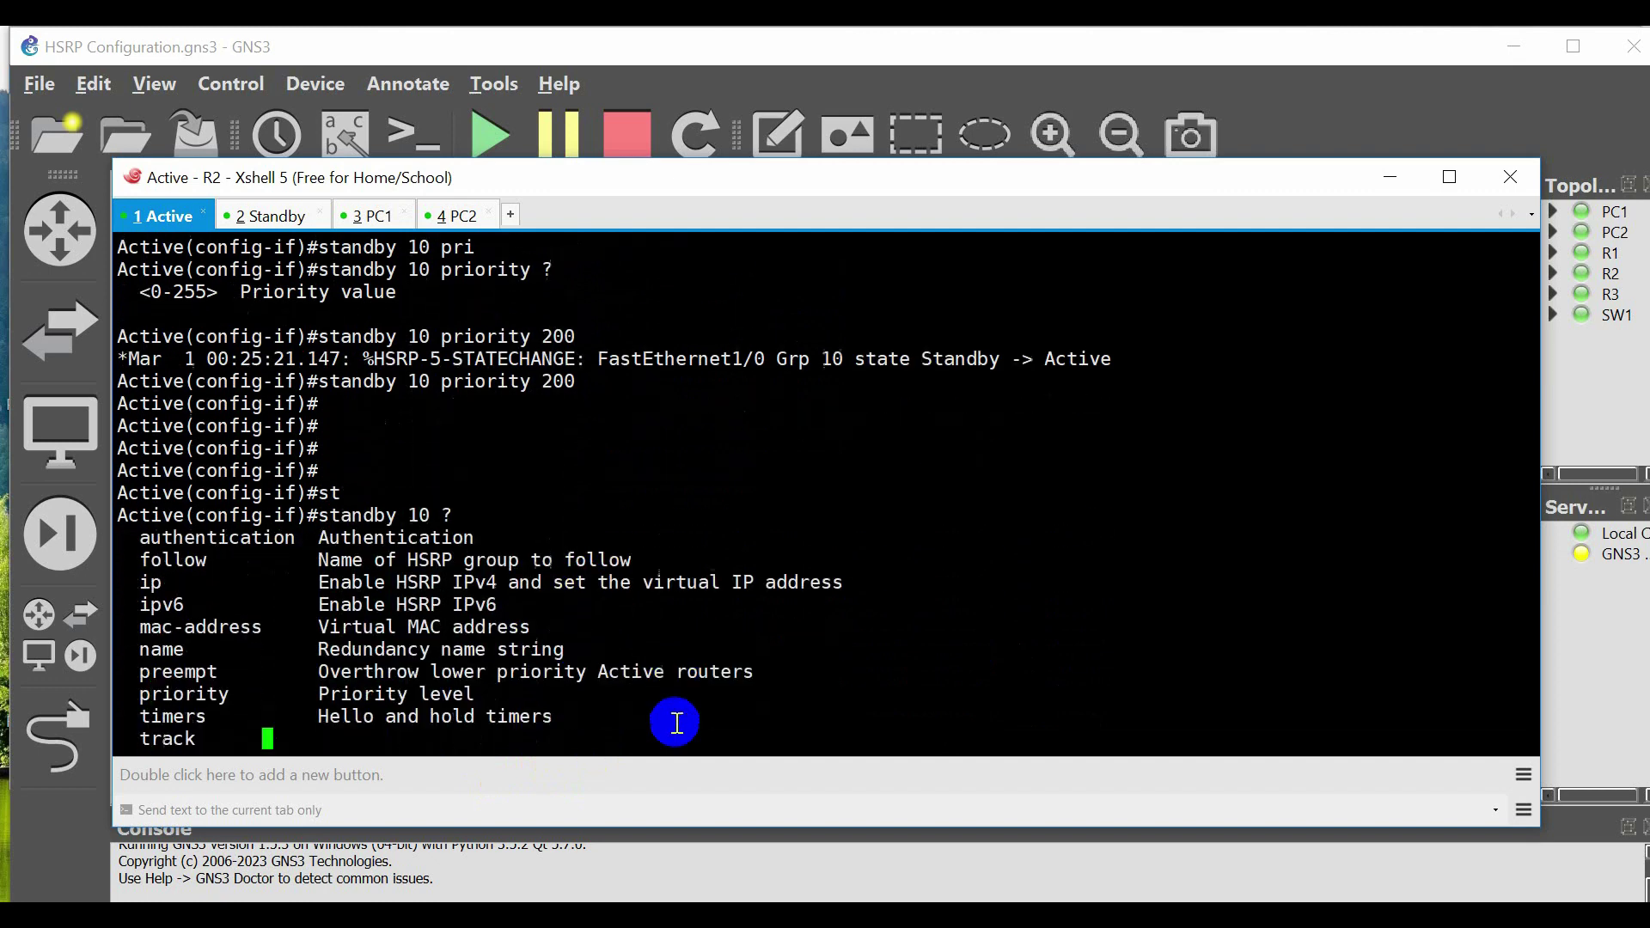
{"action": "left_click_drag", "start_coordinate": [144, 640], "coordinate": [747, 630]}
{"action": "left_click", "coordinate": [753, 720]}
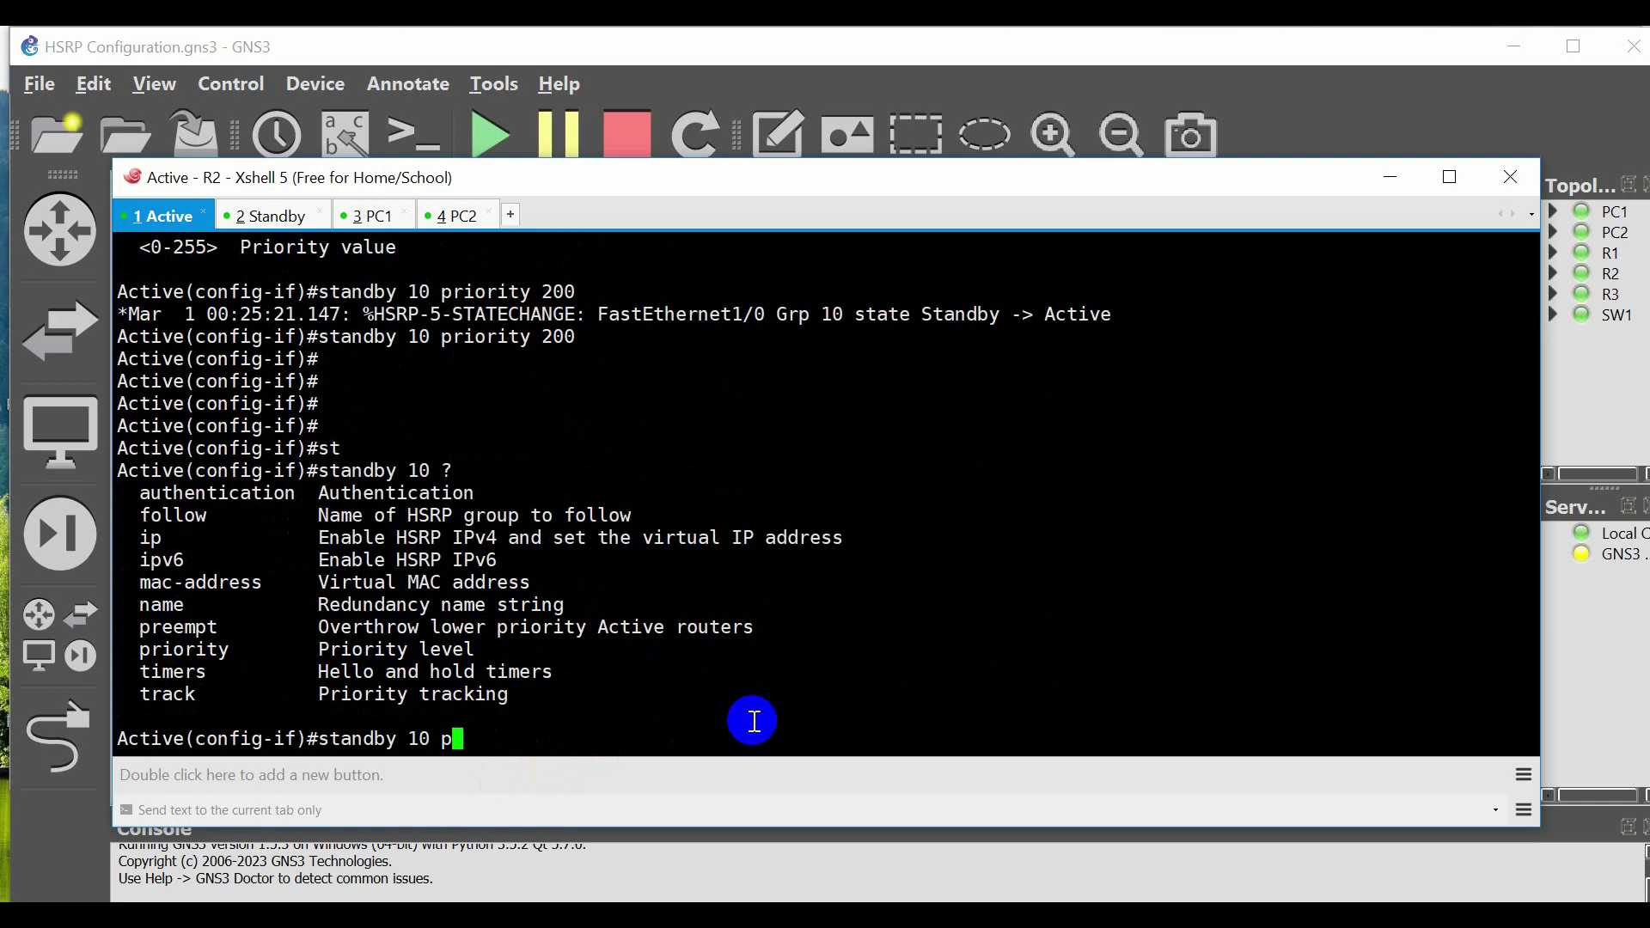
{"action": "type", "text": "pre"}
{"action": "key", "text": "Tab"}
{"action": "key", "text": "Return"}
{"action": "key", "text": "Return"}
{"action": "key", "text": "Return"}
{"action": "key", "text": "Return"}
{"action": "key", "text": "Return"}
{"action": "key", "text": "Return"}
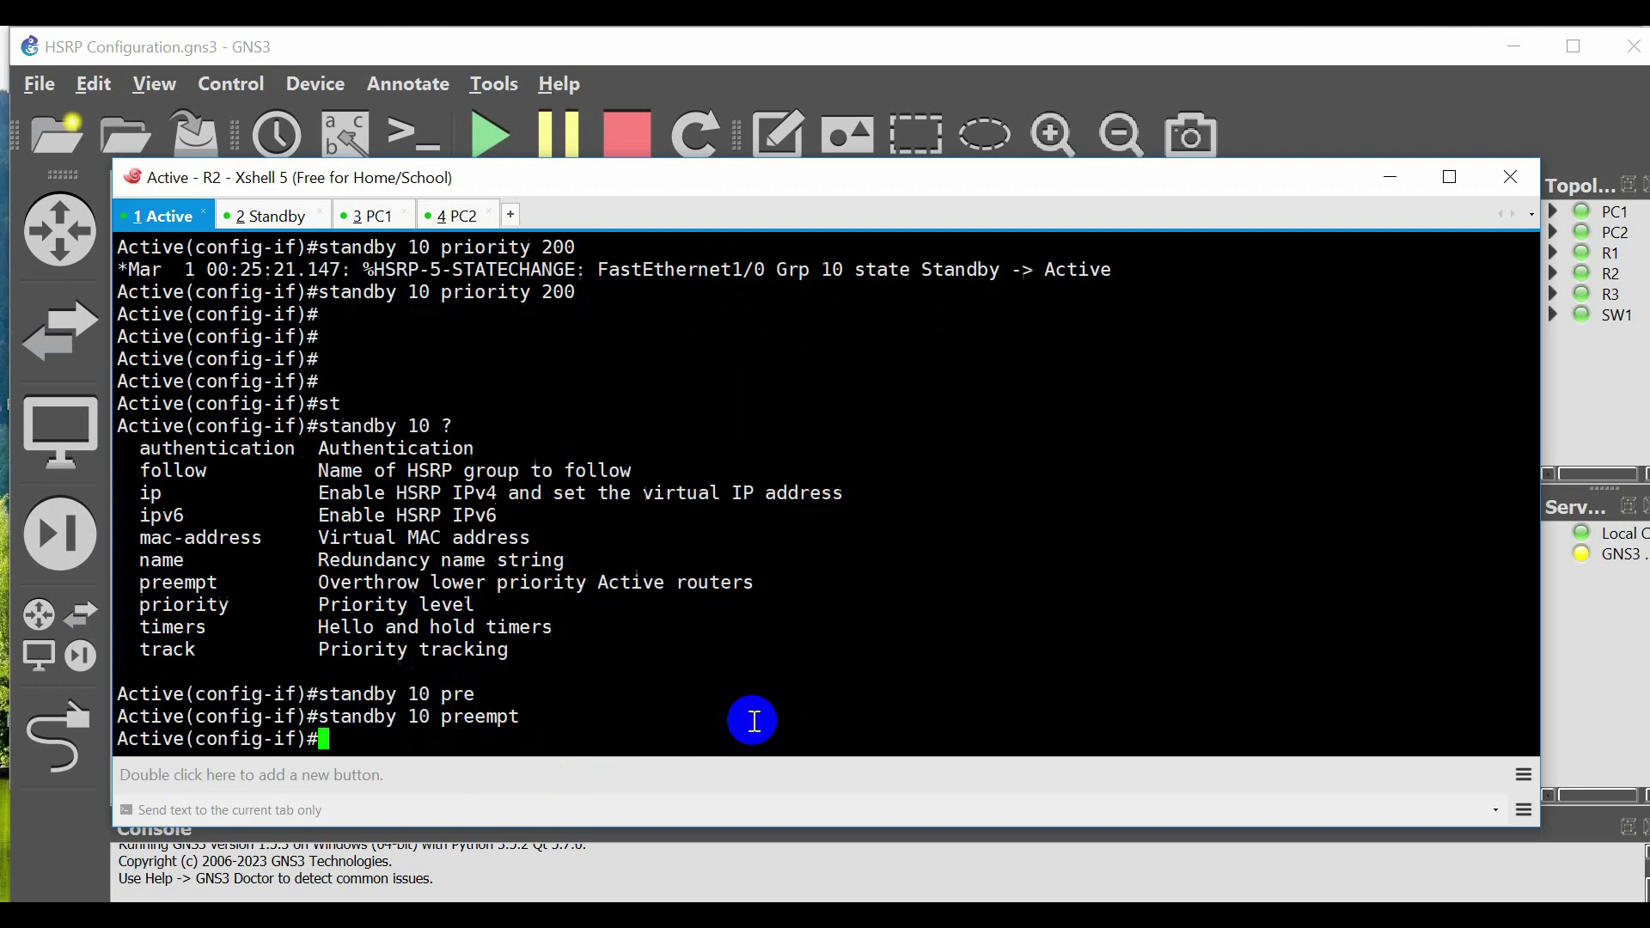
{"action": "key", "text": "Return"}
{"action": "key", "text": "Return"}
Leave configuration mode with end and save the Active router's configuration with wr.
{"action": "type", "text": "end"}
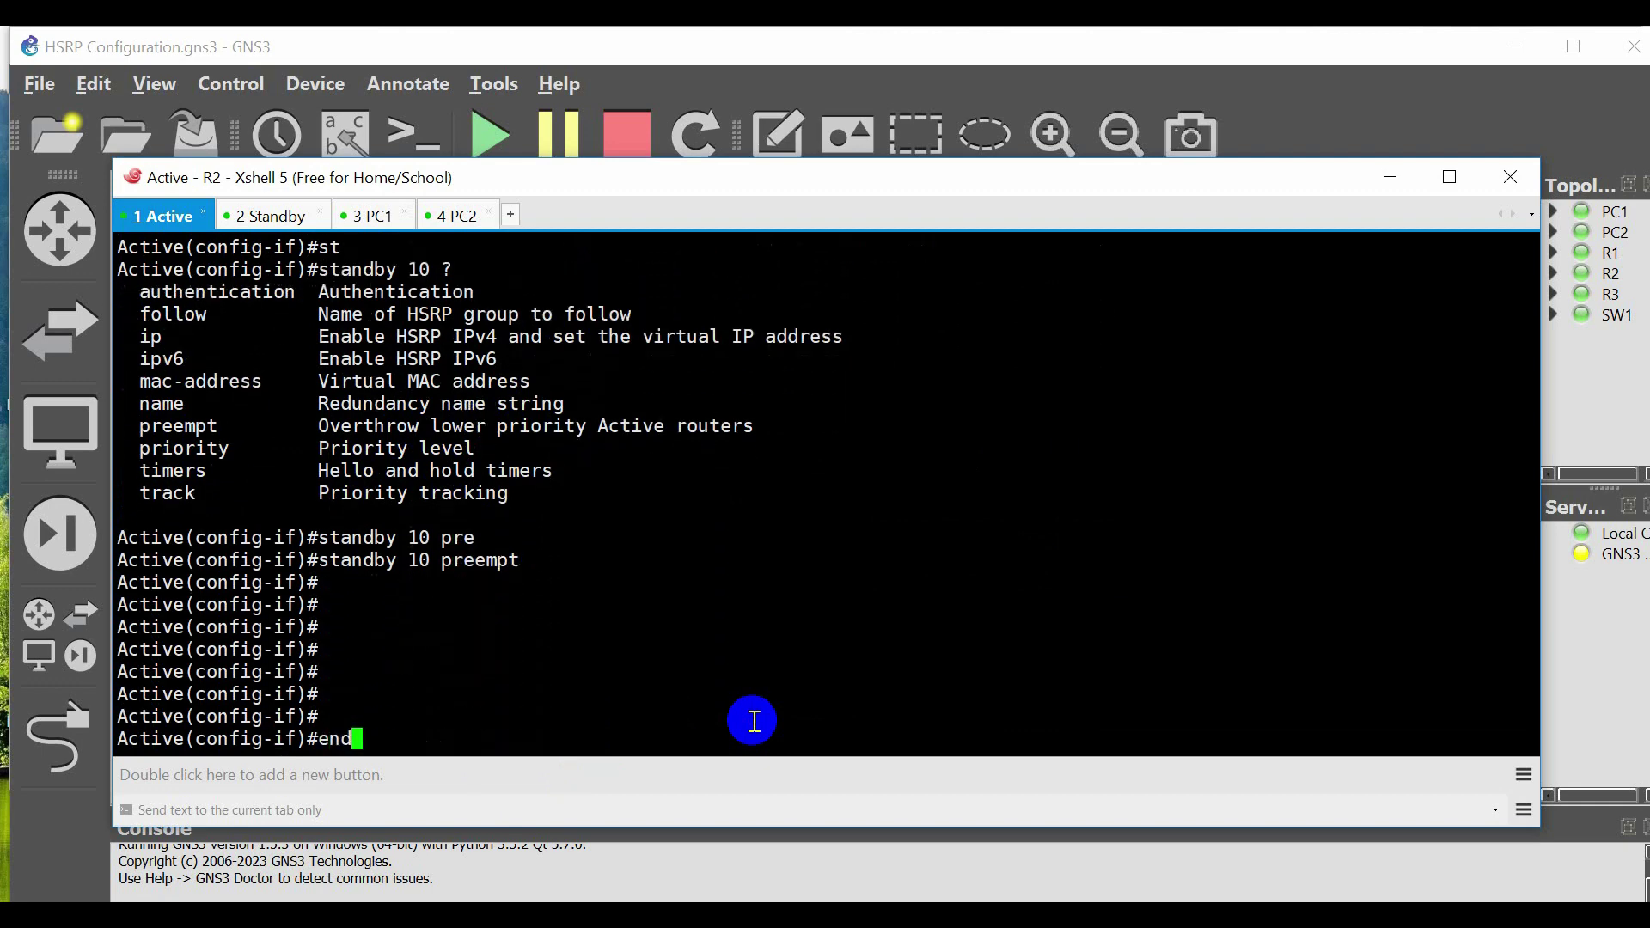
{"action": "key", "text": "Return"}
{"action": "key", "text": "Return"}
{"action": "key", "text": "Return"}
{"action": "key", "text": "Return"}
{"action": "type", "text": "wr"}
{"action": "key", "text": "Return"}
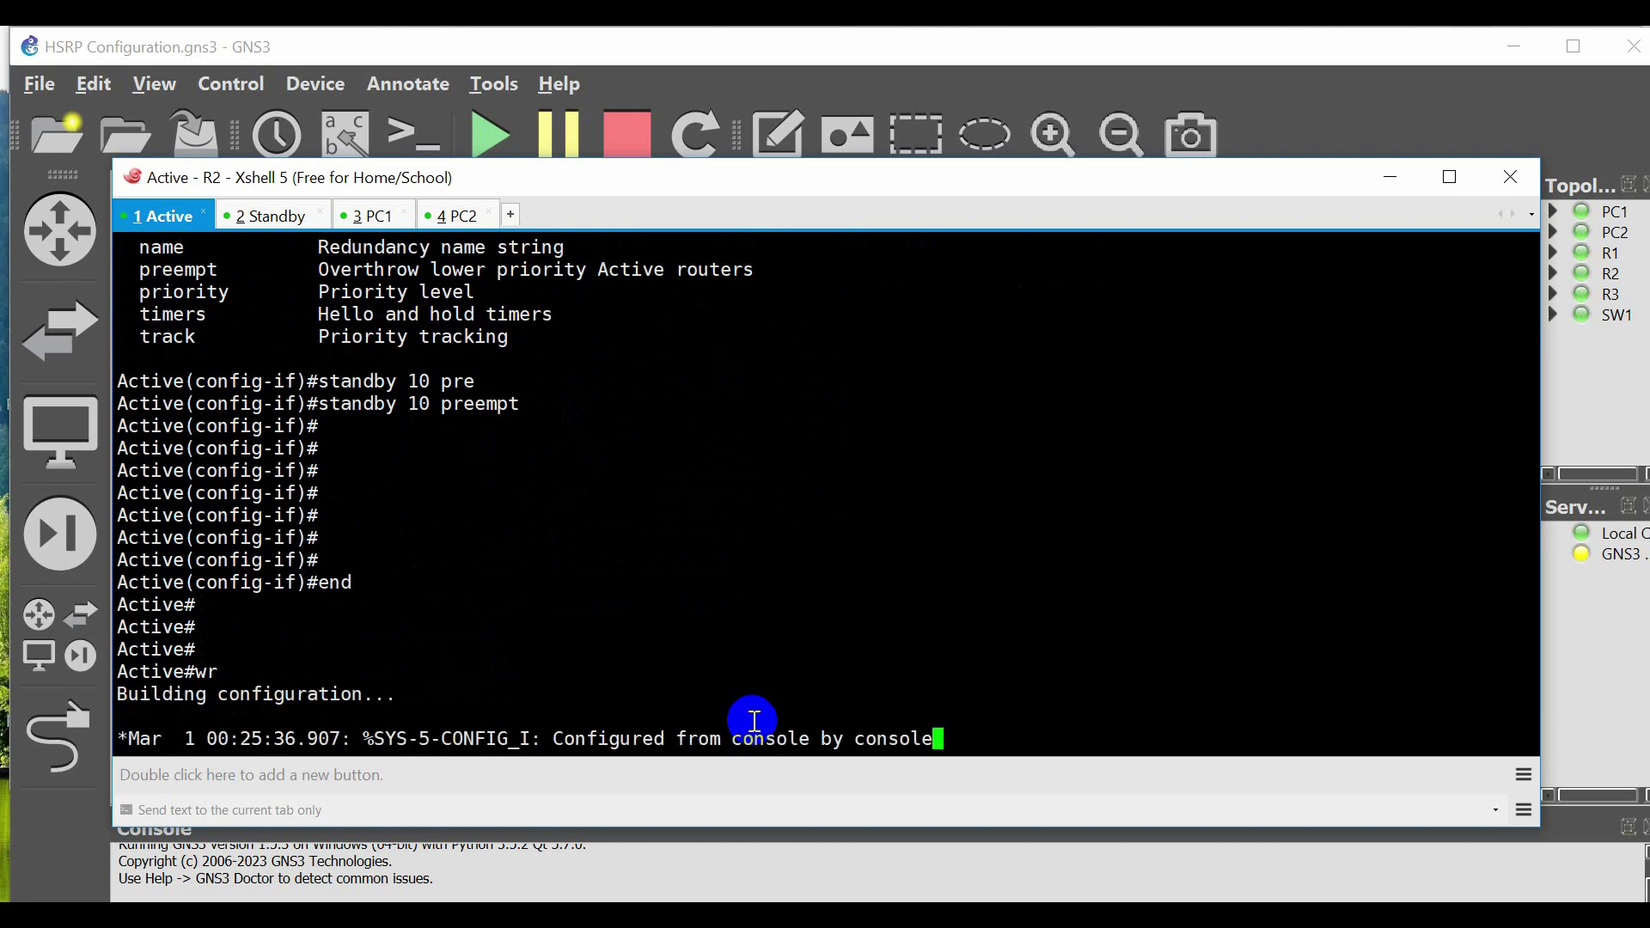
Switch to the Standby router's session and run show ip int br to inspect the FastEthernet1/0 entry.
{"action": "left_click", "coordinate": [251, 215]}
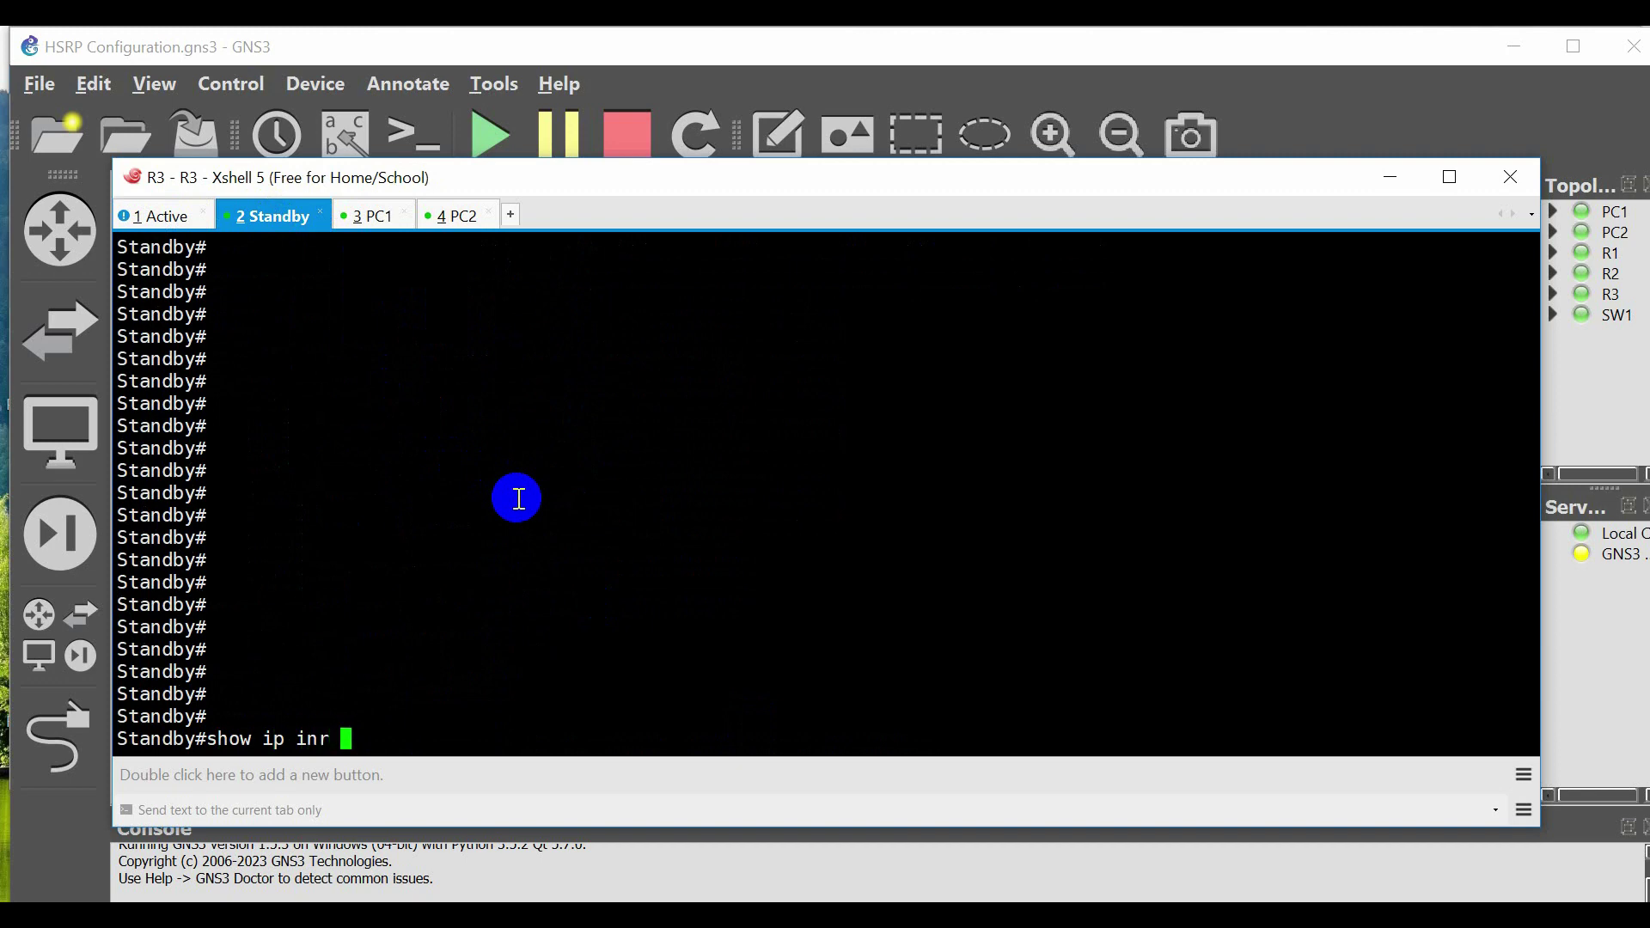
{"action": "type", "text": "show ip int br"}
{"action": "key", "text": "Return"}
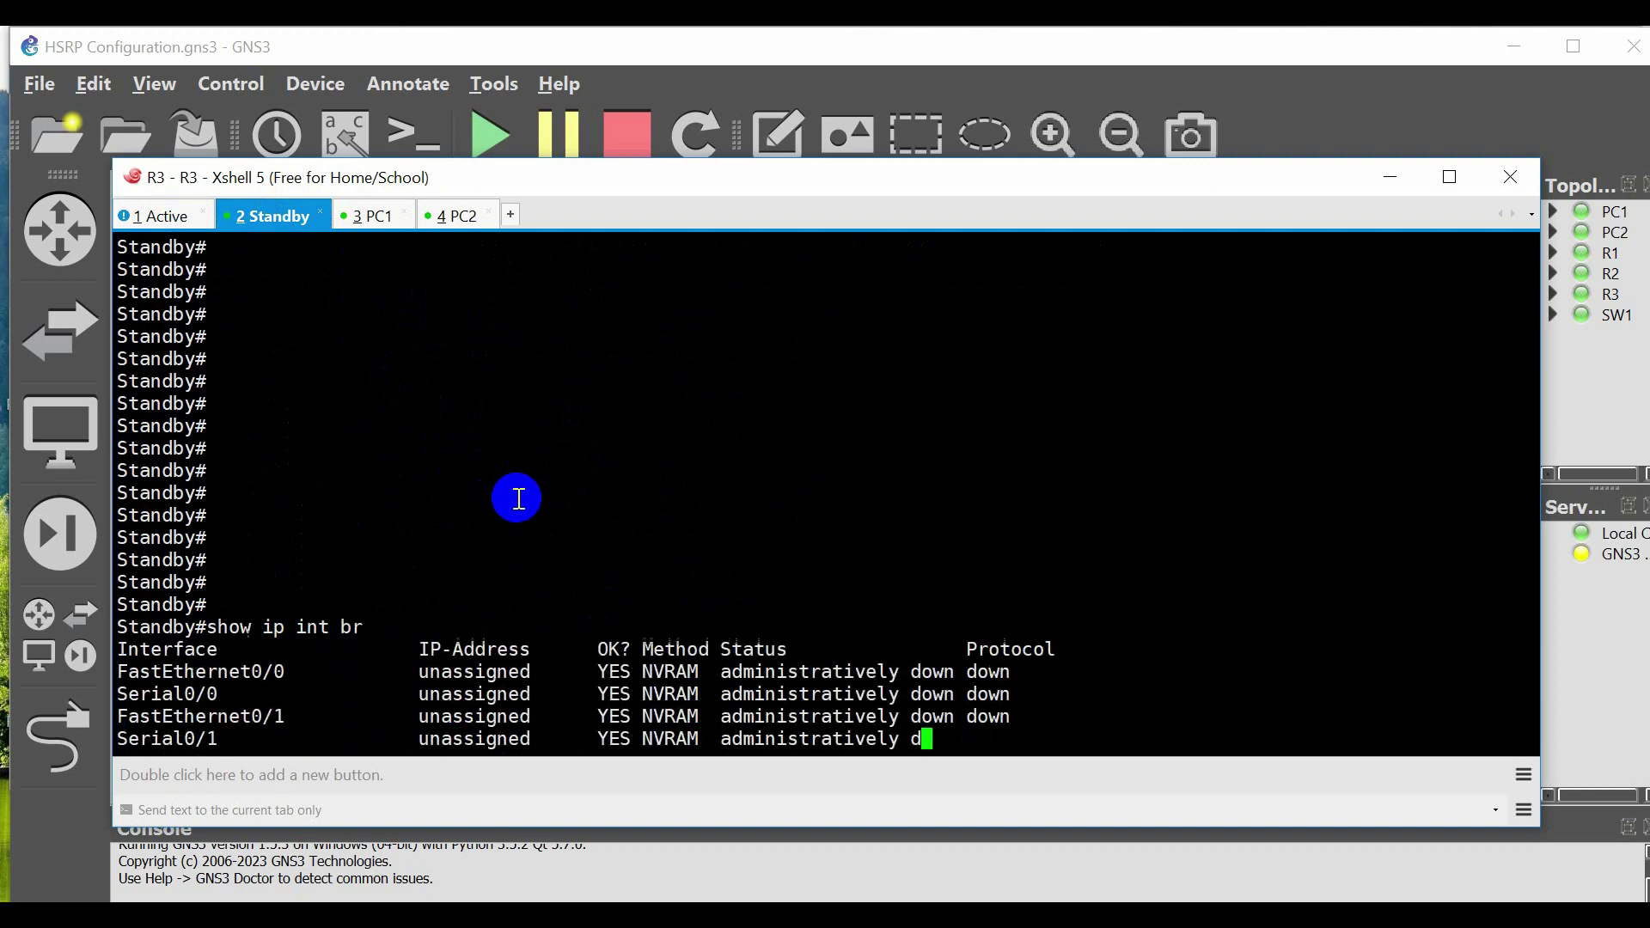
{"action": "key", "text": "Return"}
{"action": "key", "text": "Return"}
{"action": "key", "text": "Return"}
{"action": "key", "text": "Return"}
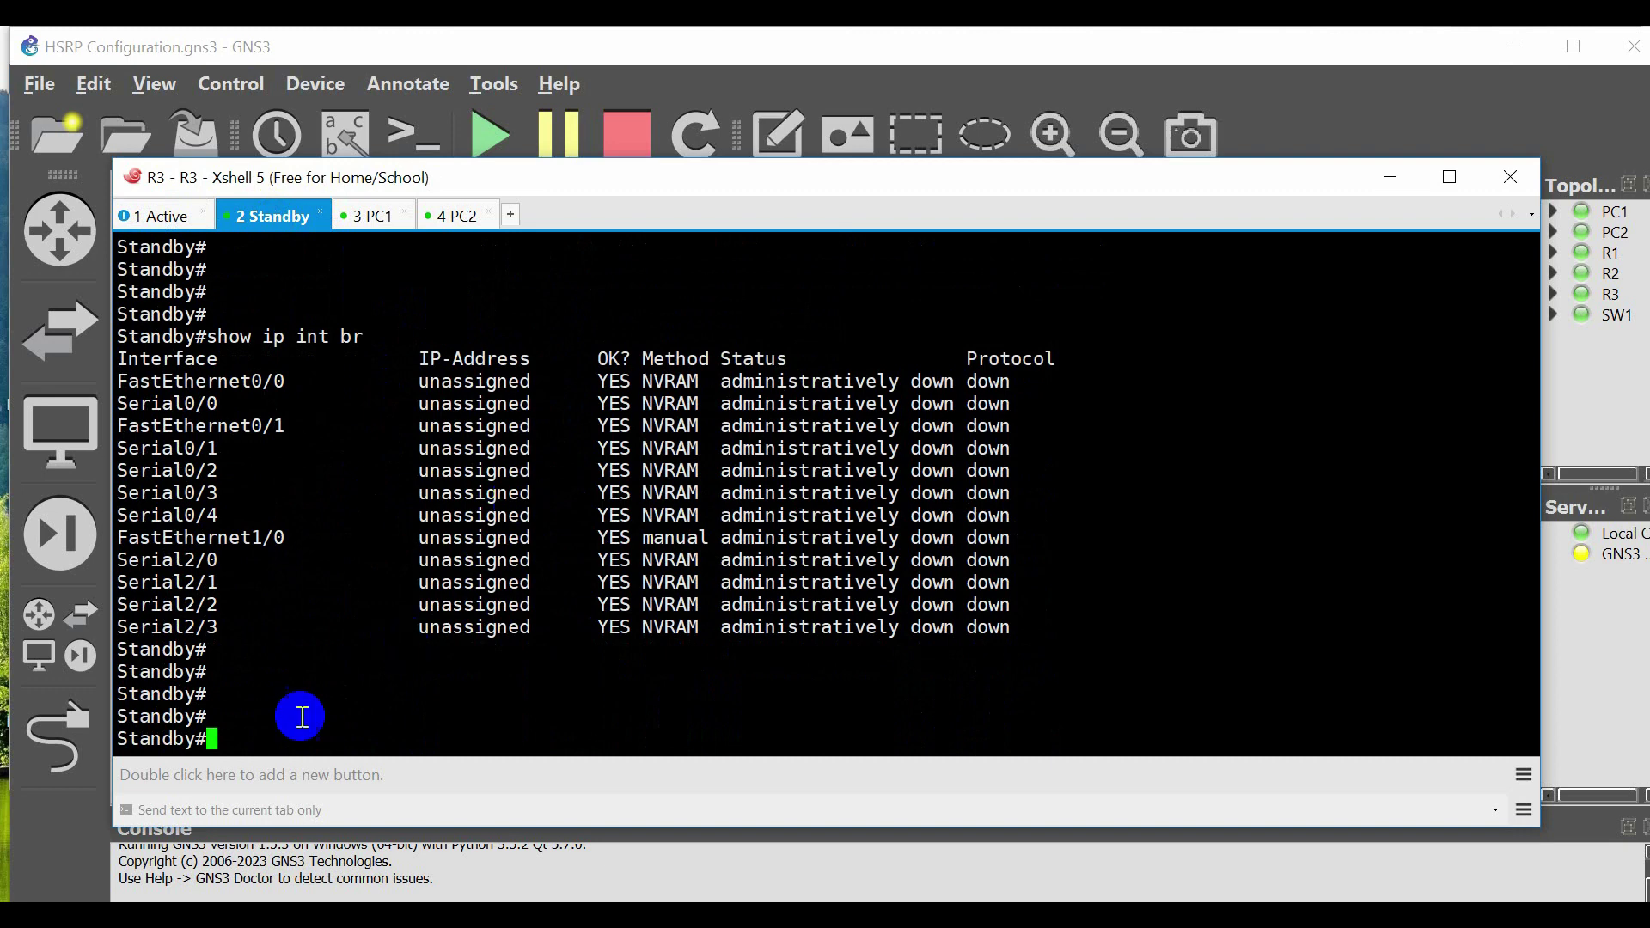
{"action": "left_click_drag", "start_coordinate": [120, 539], "coordinate": [1068, 530]}
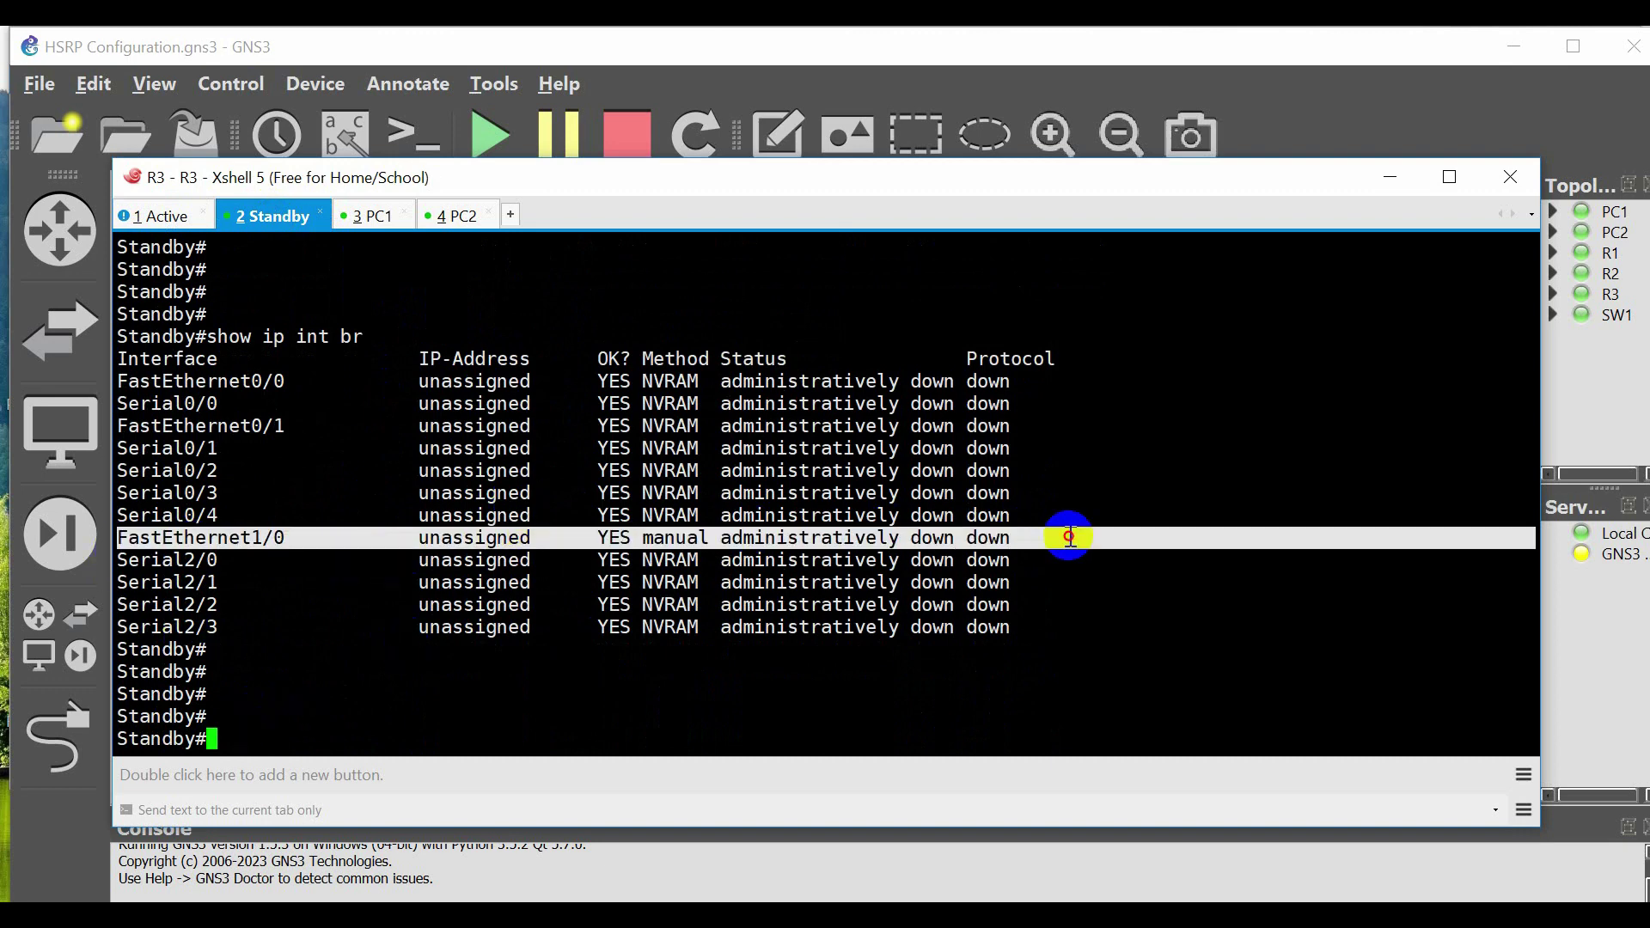
{"action": "left_click", "coordinate": [1098, 692]}
Run show standby on the Standby router to check for existing HSRP configuration.
{"action": "type", "text": "sho"}
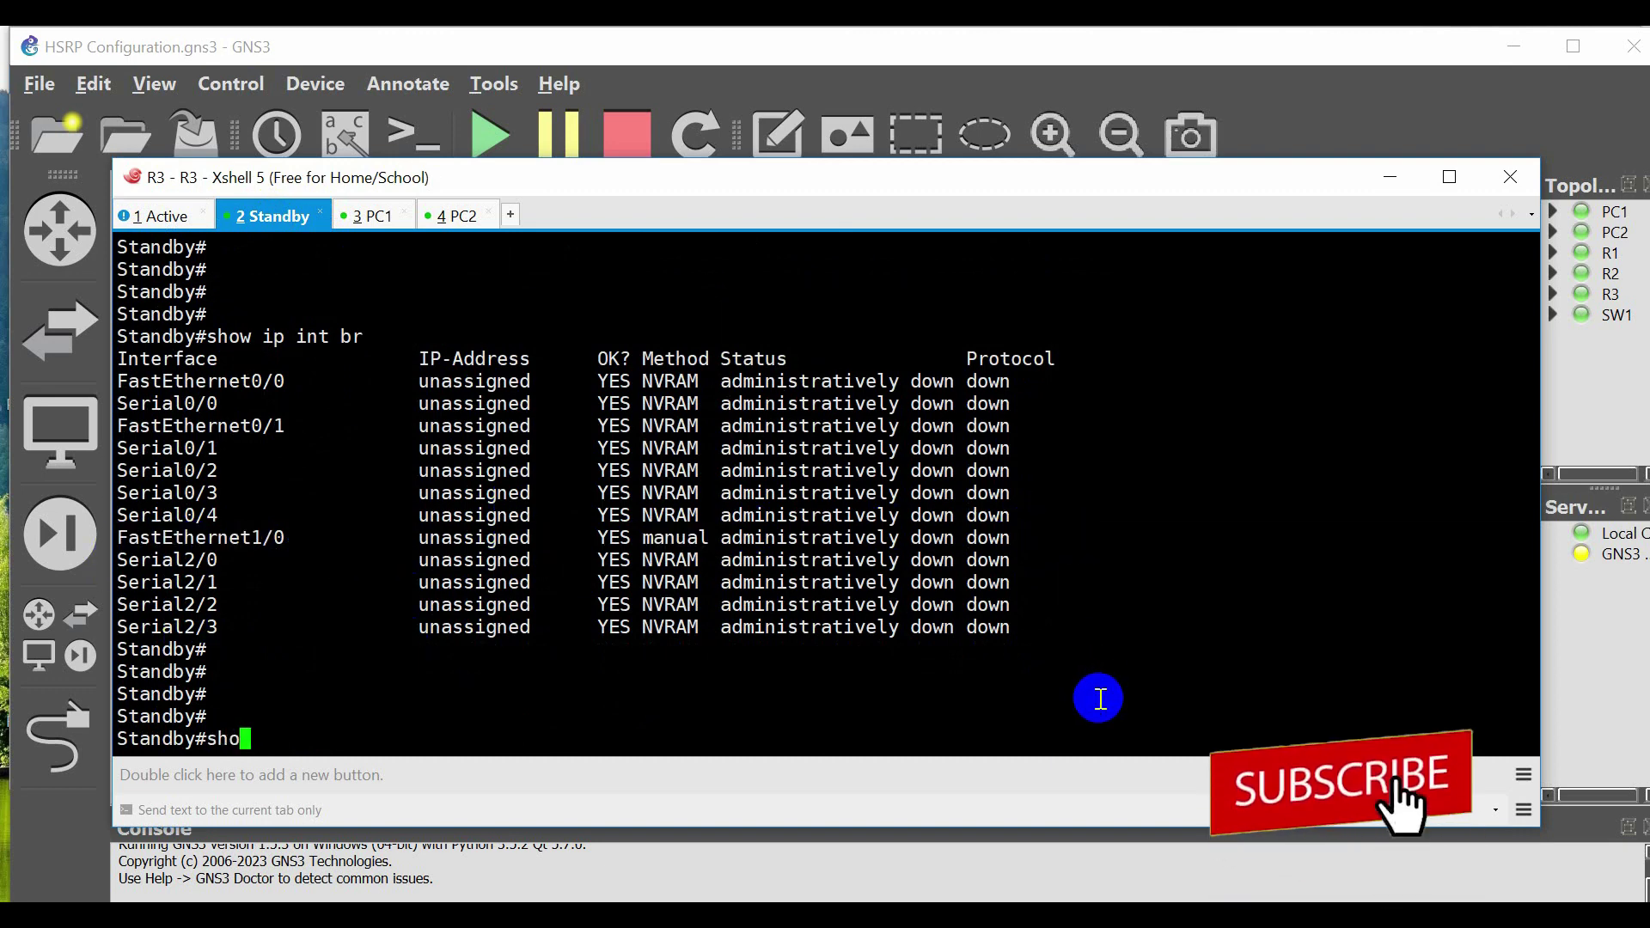
{"action": "type", "text": "w stand"}
{"action": "key", "text": "Tab"}
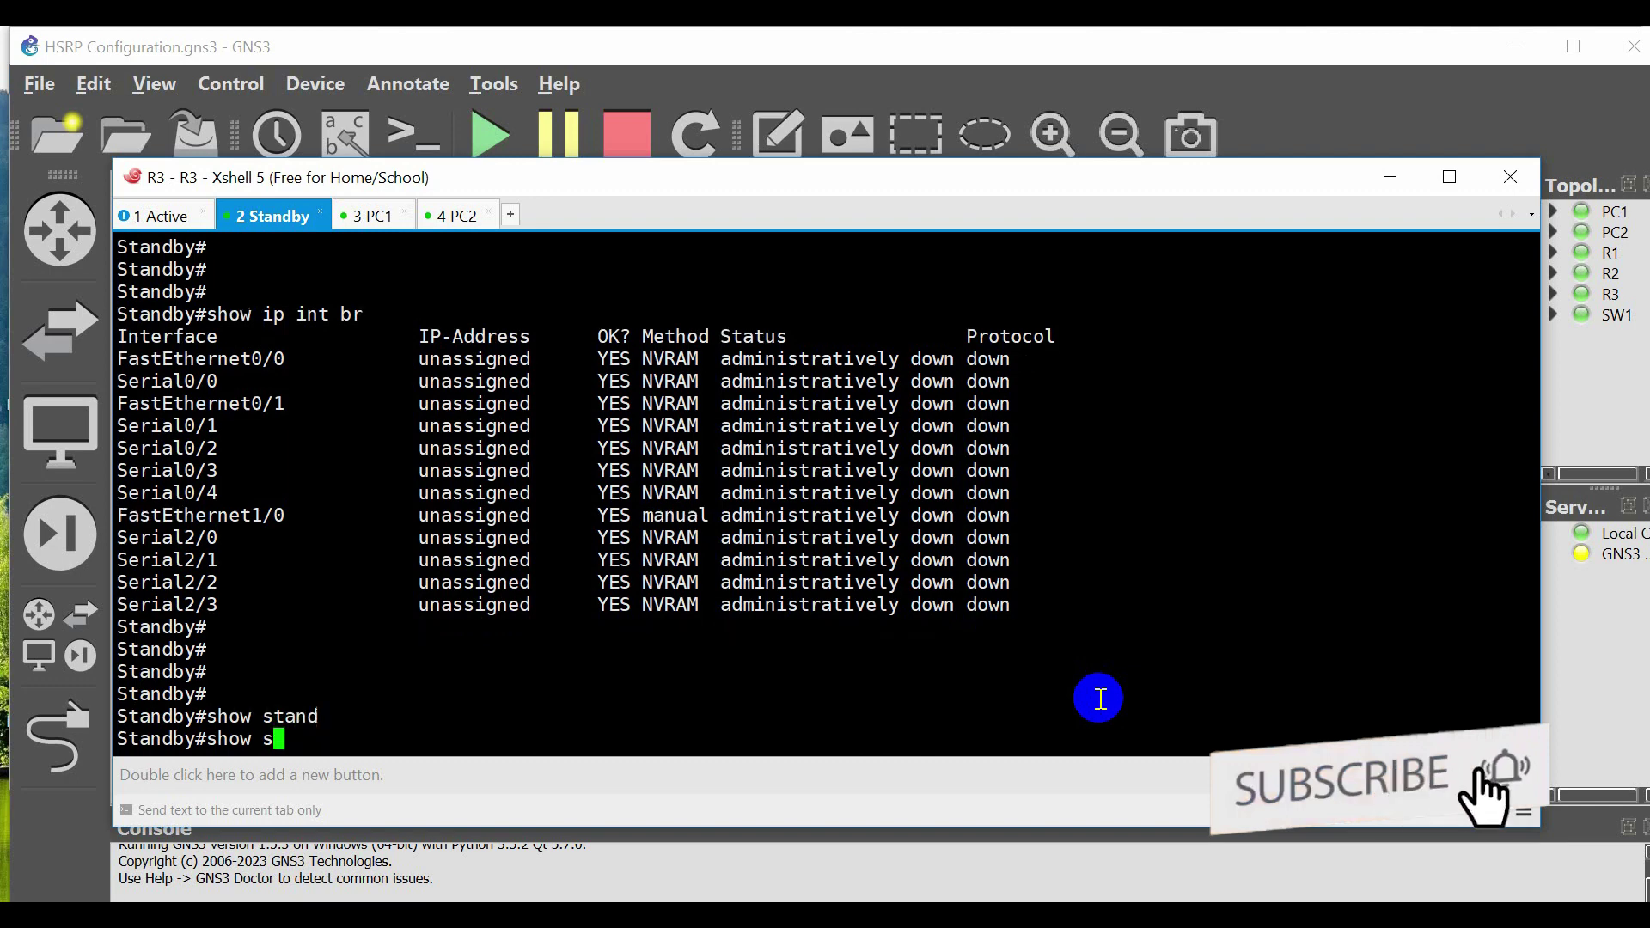
{"action": "key", "text": "Return"}
{"action": "key", "text": "Return"}
{"action": "key", "text": "Return"}
{"action": "key", "text": "Return"}
{"action": "key", "text": "Return"}
{"action": "key", "text": "Return"}
{"action": "key", "text": "Return"}
{"action": "key", "text": "Return"}
{"action": "key", "text": "Return"}
{"action": "key", "text": "Return"}
{"action": "key", "text": "Return"}
{"action": "key", "text": "Return"}
{"action": "key", "text": "Return"}
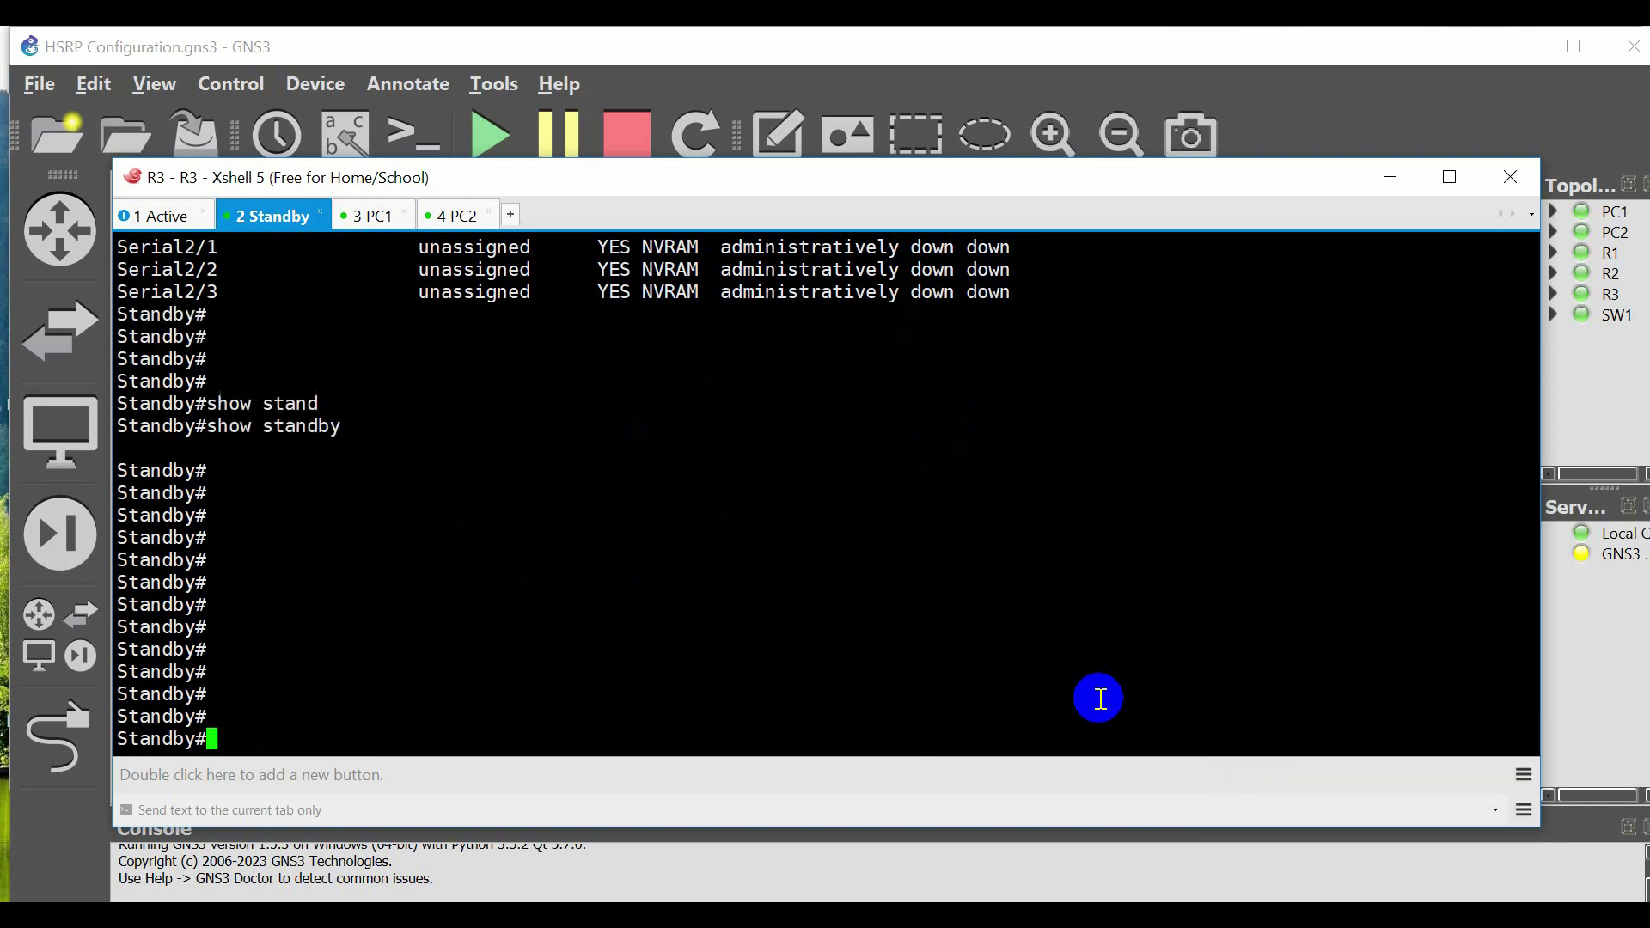
Enter configuration mode for interface fastEthernet 1/0 on the Standby router and bring the topology diagram into view.
{"action": "type", "text": "conf t"}
{"action": "key", "text": "Return"}
{"action": "key", "text": "Return"}
{"action": "key", "text": "Return"}
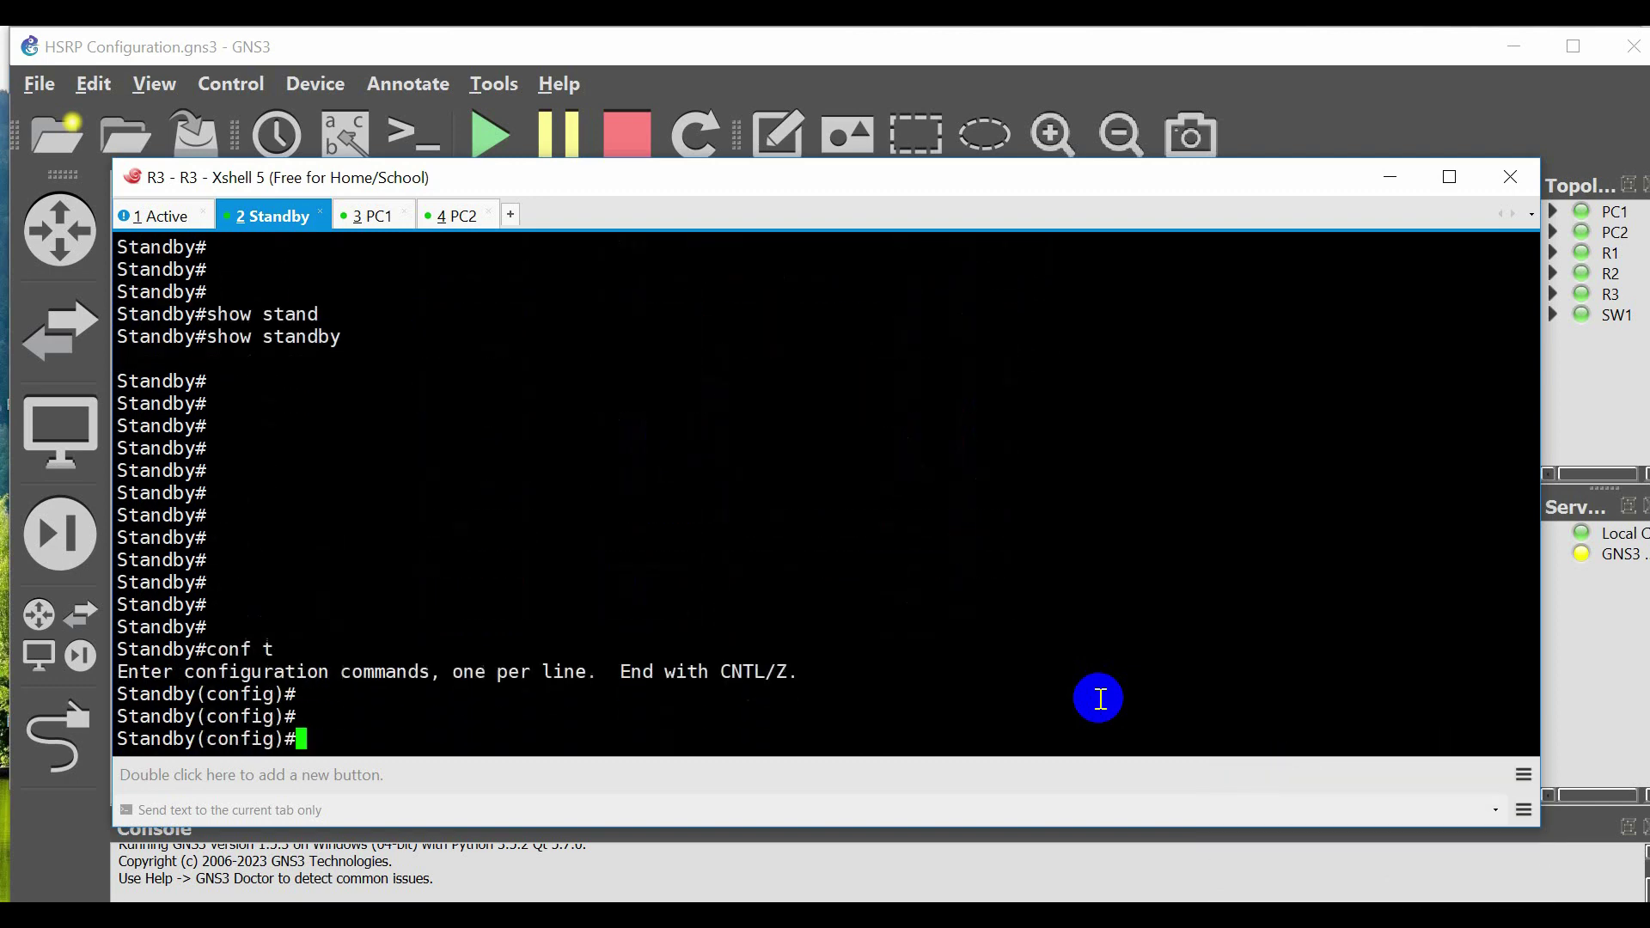
{"action": "type", "text": "in"}
{"action": "key", "text": "Tab"}
{"action": "type", "text": "f"}
{"action": "key", "text": "Tab"}
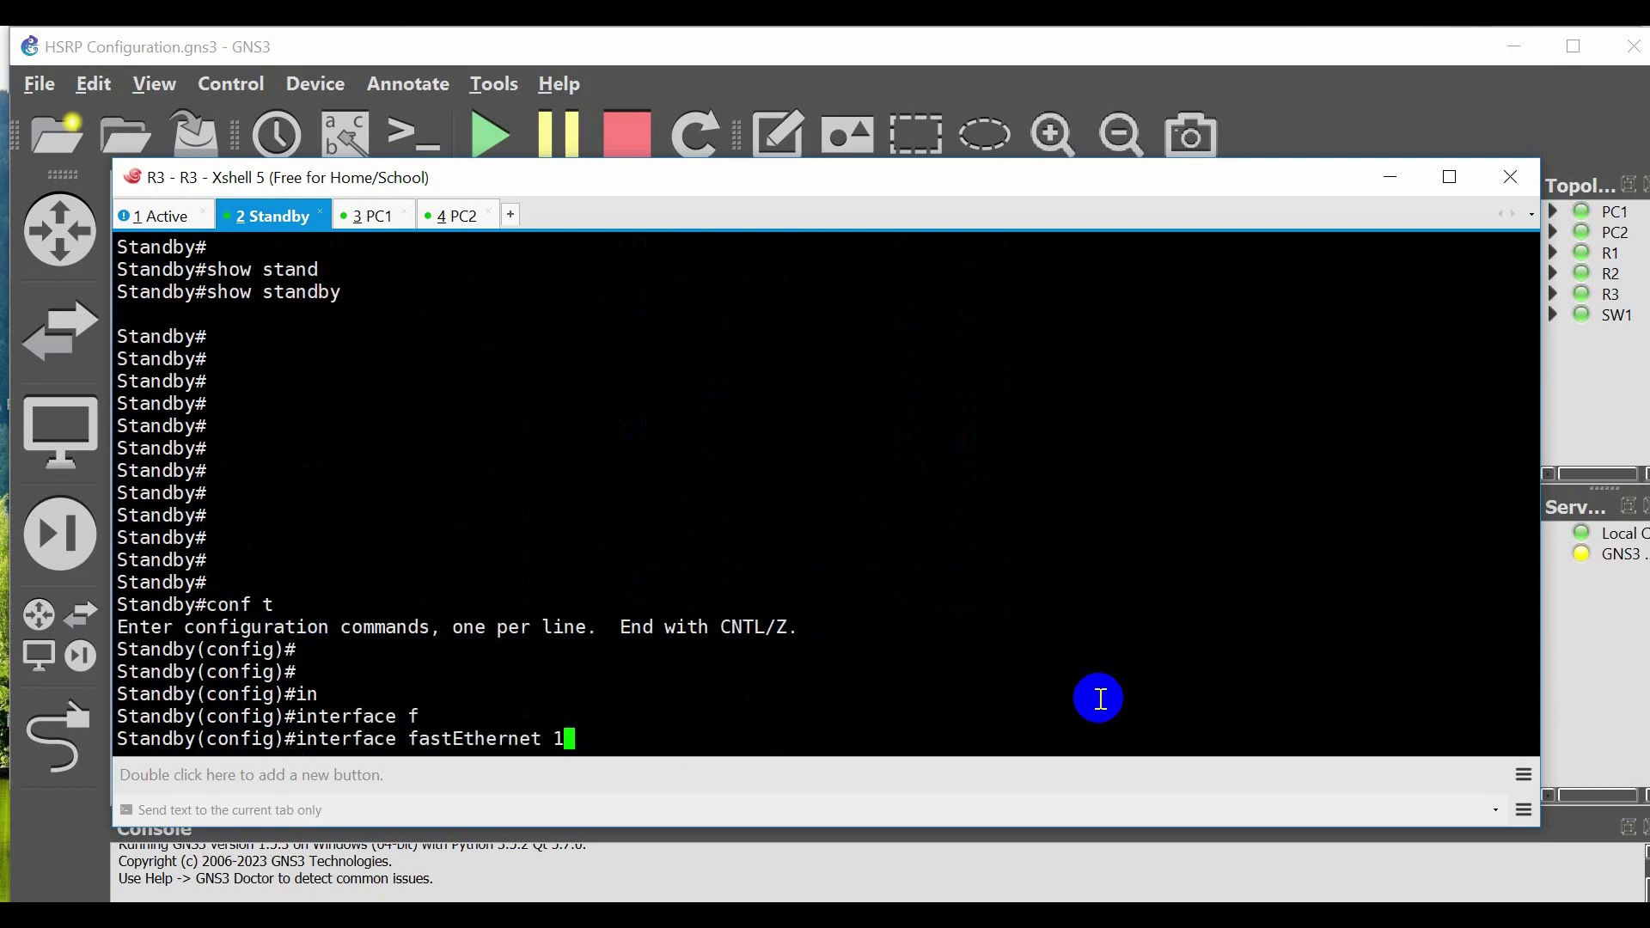
{"action": "type", "text": "1/0"}
{"action": "key", "text": "Return"}
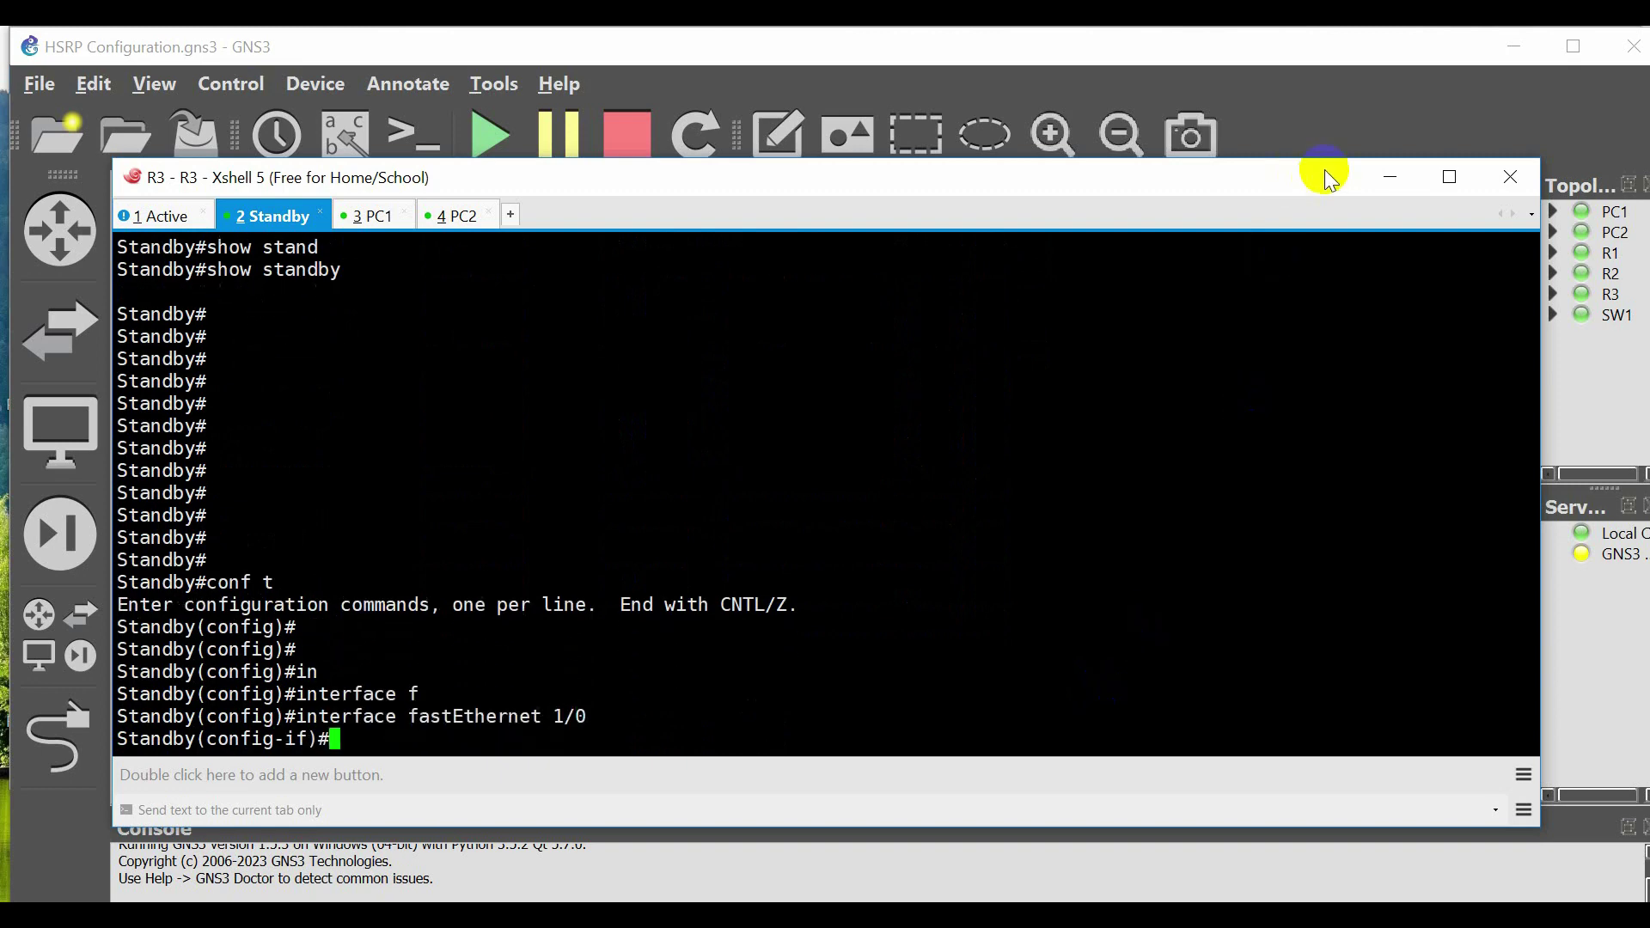
{"action": "left_click", "coordinate": [1388, 177]}
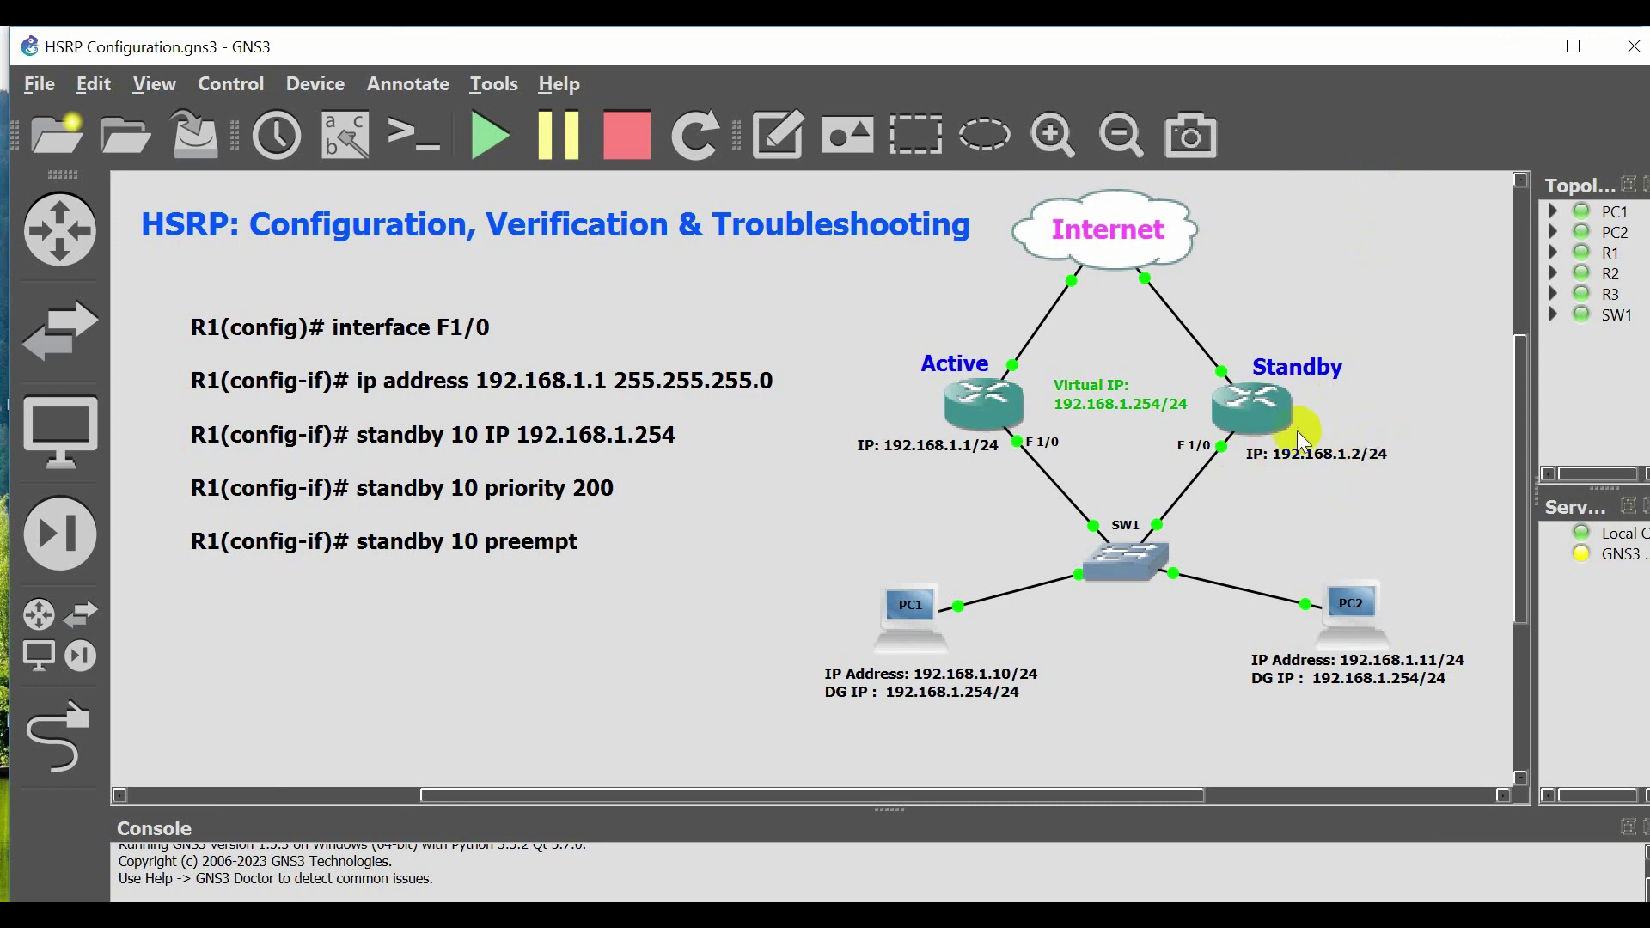
Return to the Standby router's session and enable interface FastEthernet1/0 with no shutdown.
{"action": "left_click", "coordinate": [1175, 898]}
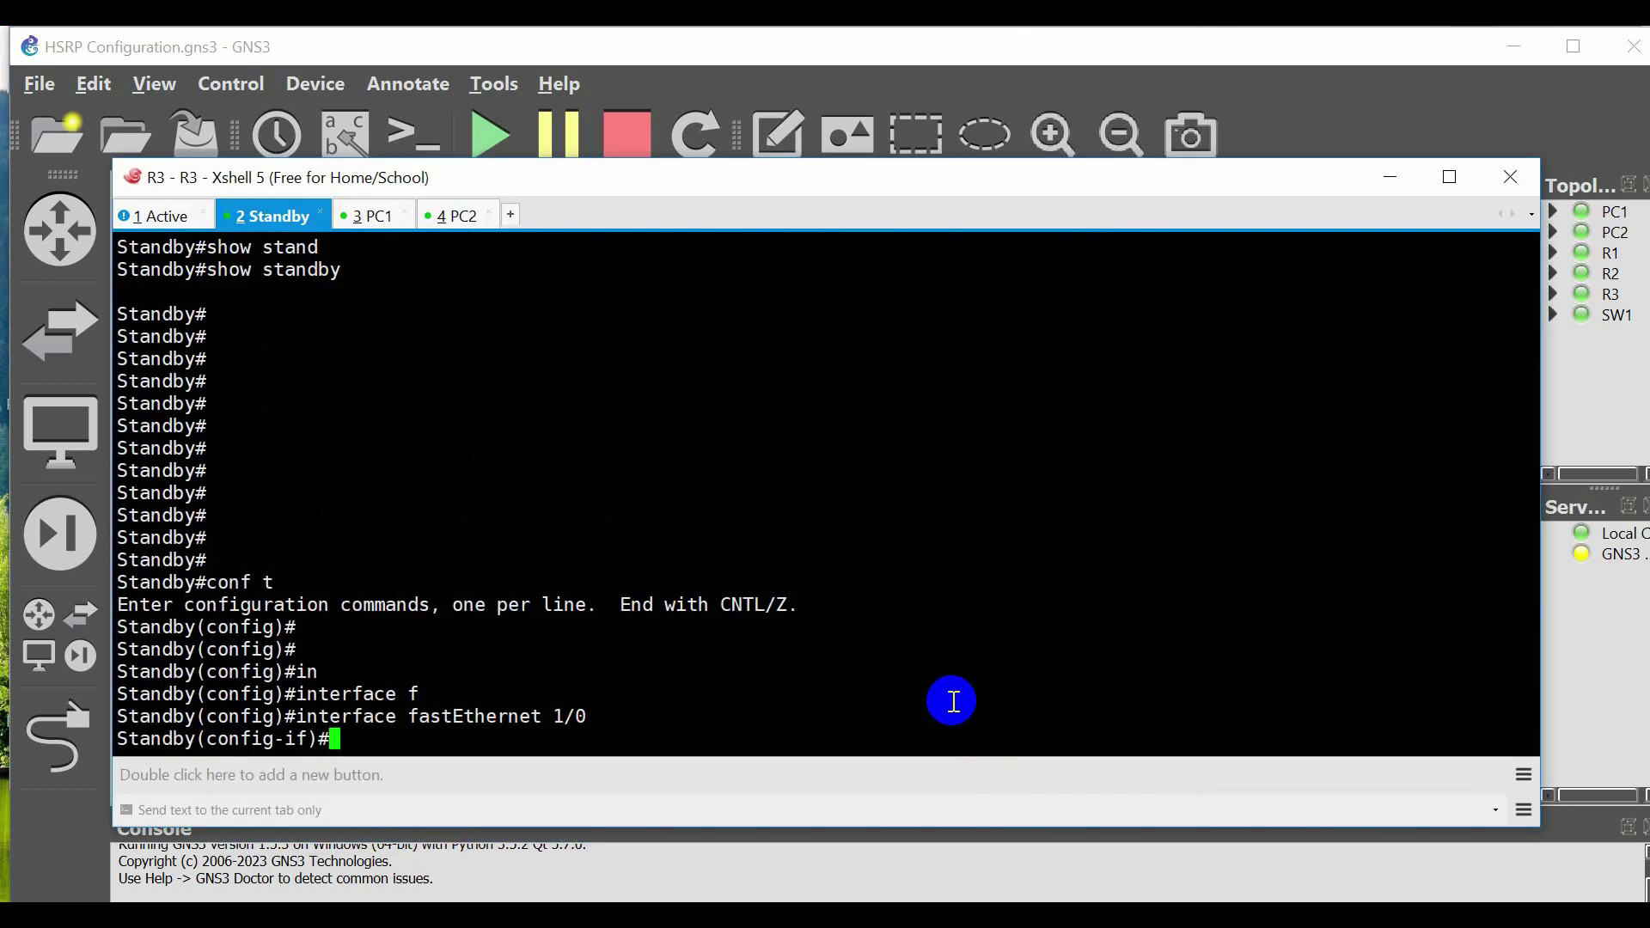
{"action": "type", "text": "no sh"}
{"action": "key", "text": "Tab"}
{"action": "key", "text": "Return"}
{"action": "key", "text": "Return"}
{"action": "key", "text": "Return"}
{"action": "key", "text": "Return"}
{"action": "key", "text": "Return"}
{"action": "key", "text": "Return"}
{"action": "key", "text": "Return"}
{"action": "key", "text": "Return"}
{"action": "key", "text": "Return"}
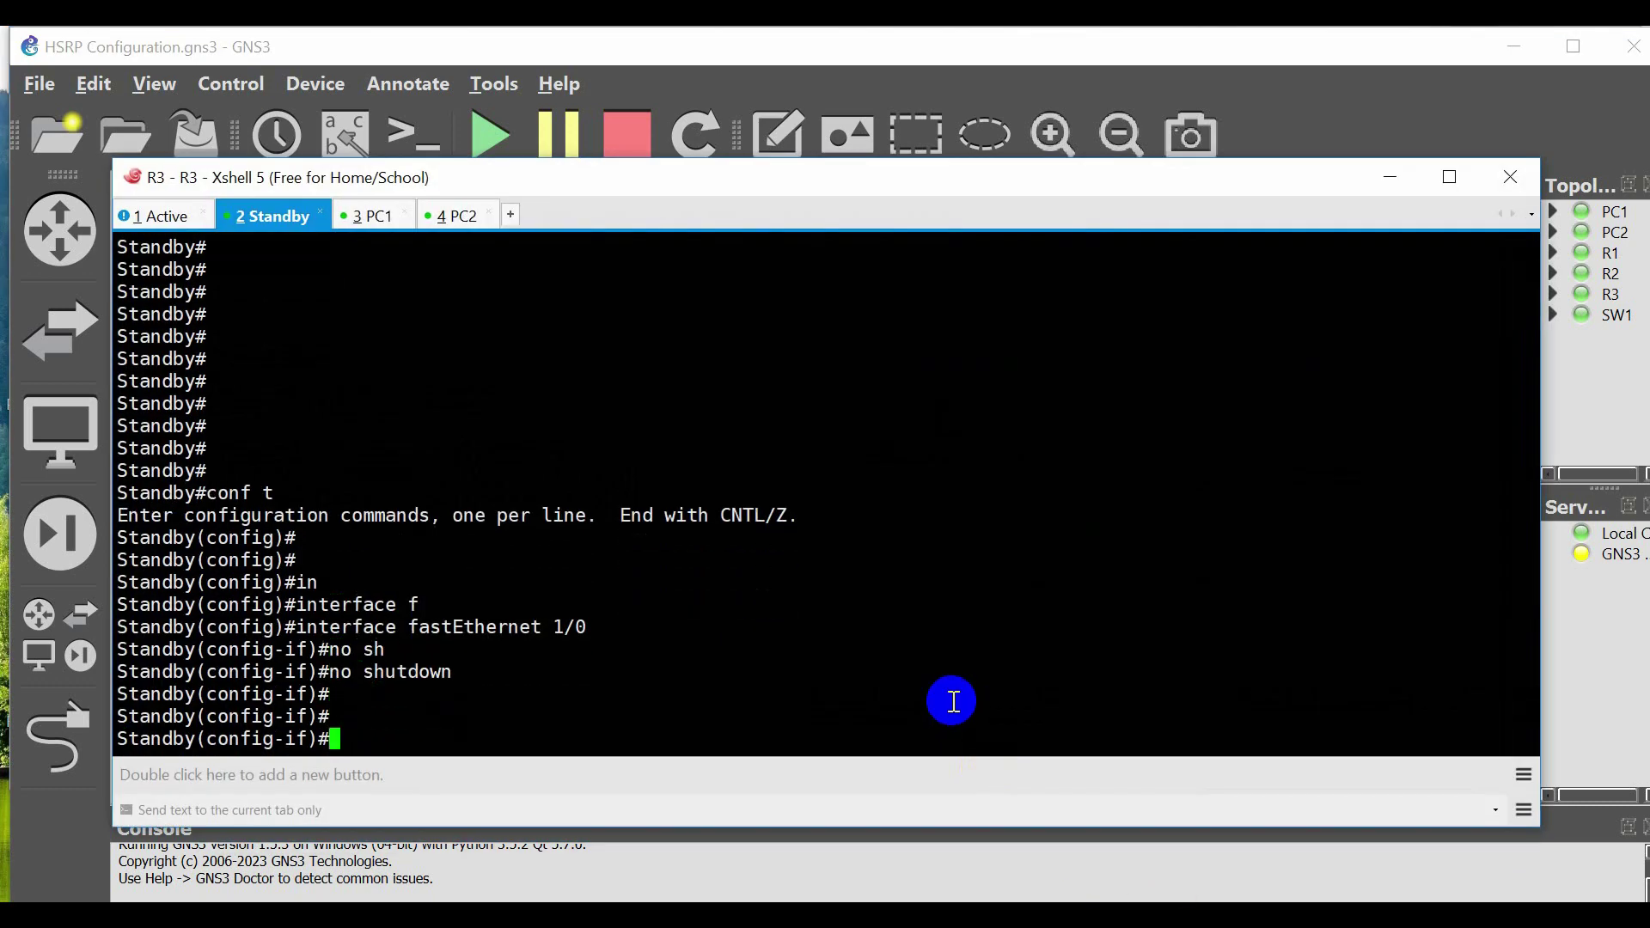
Assign IP address 192.168.1.2 with mask 255.255.255.0 to the Standby router's FastEthernet1/0.
{"action": "type", "text": "ip ad"}
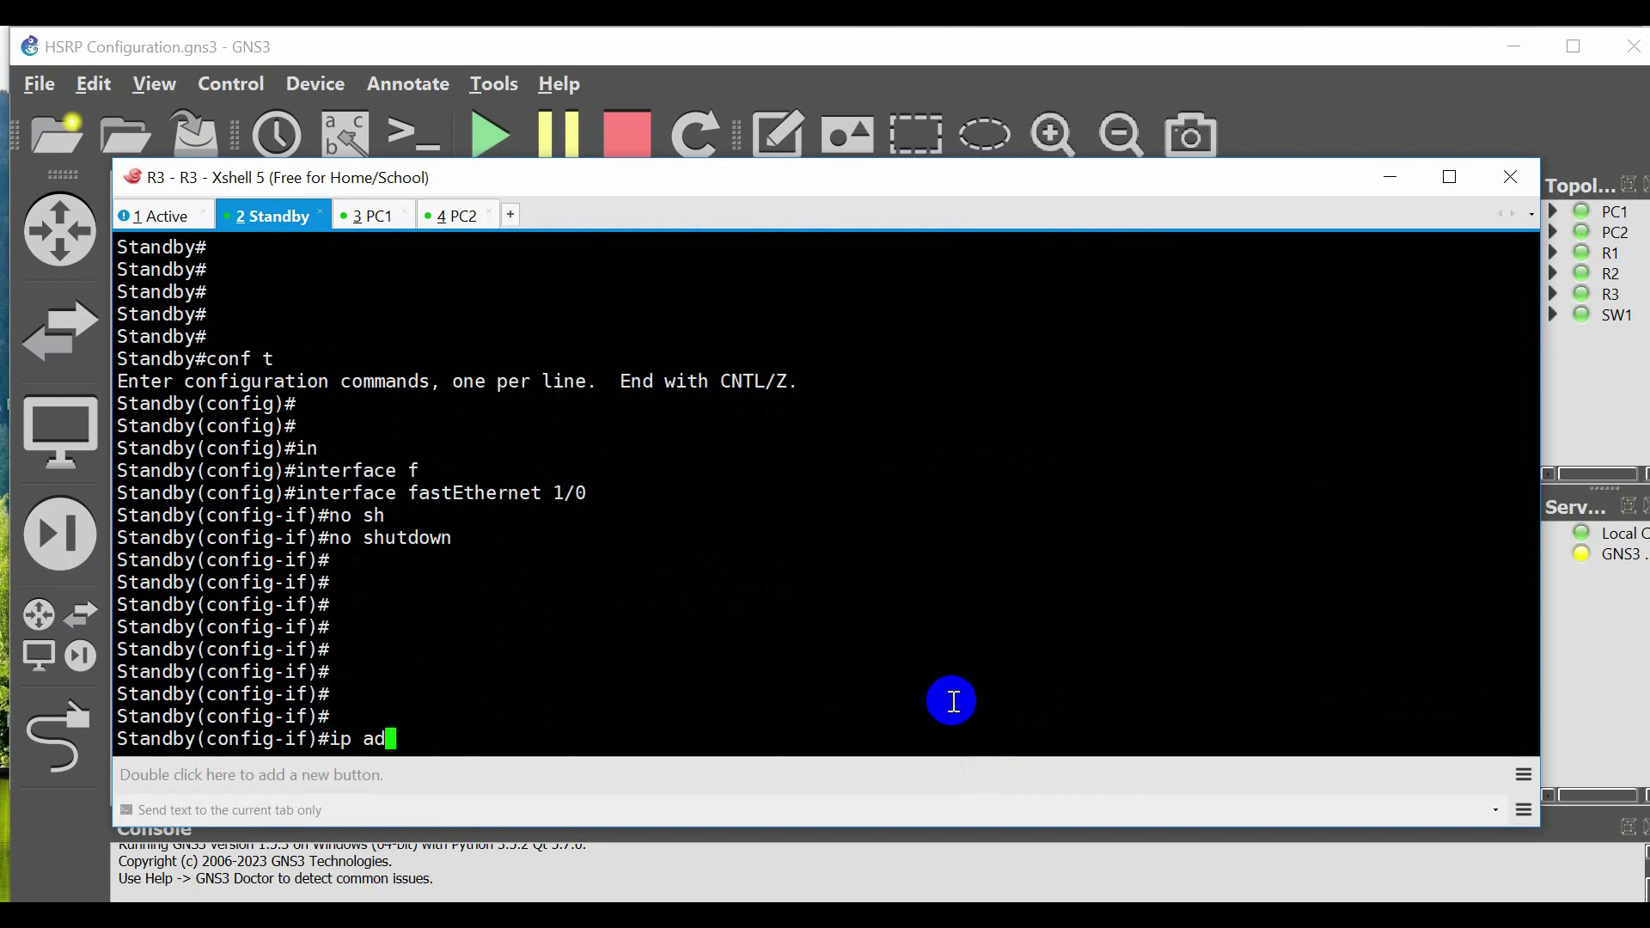
{"action": "type", "text": "d"}
{"action": "key", "text": "Tab"}
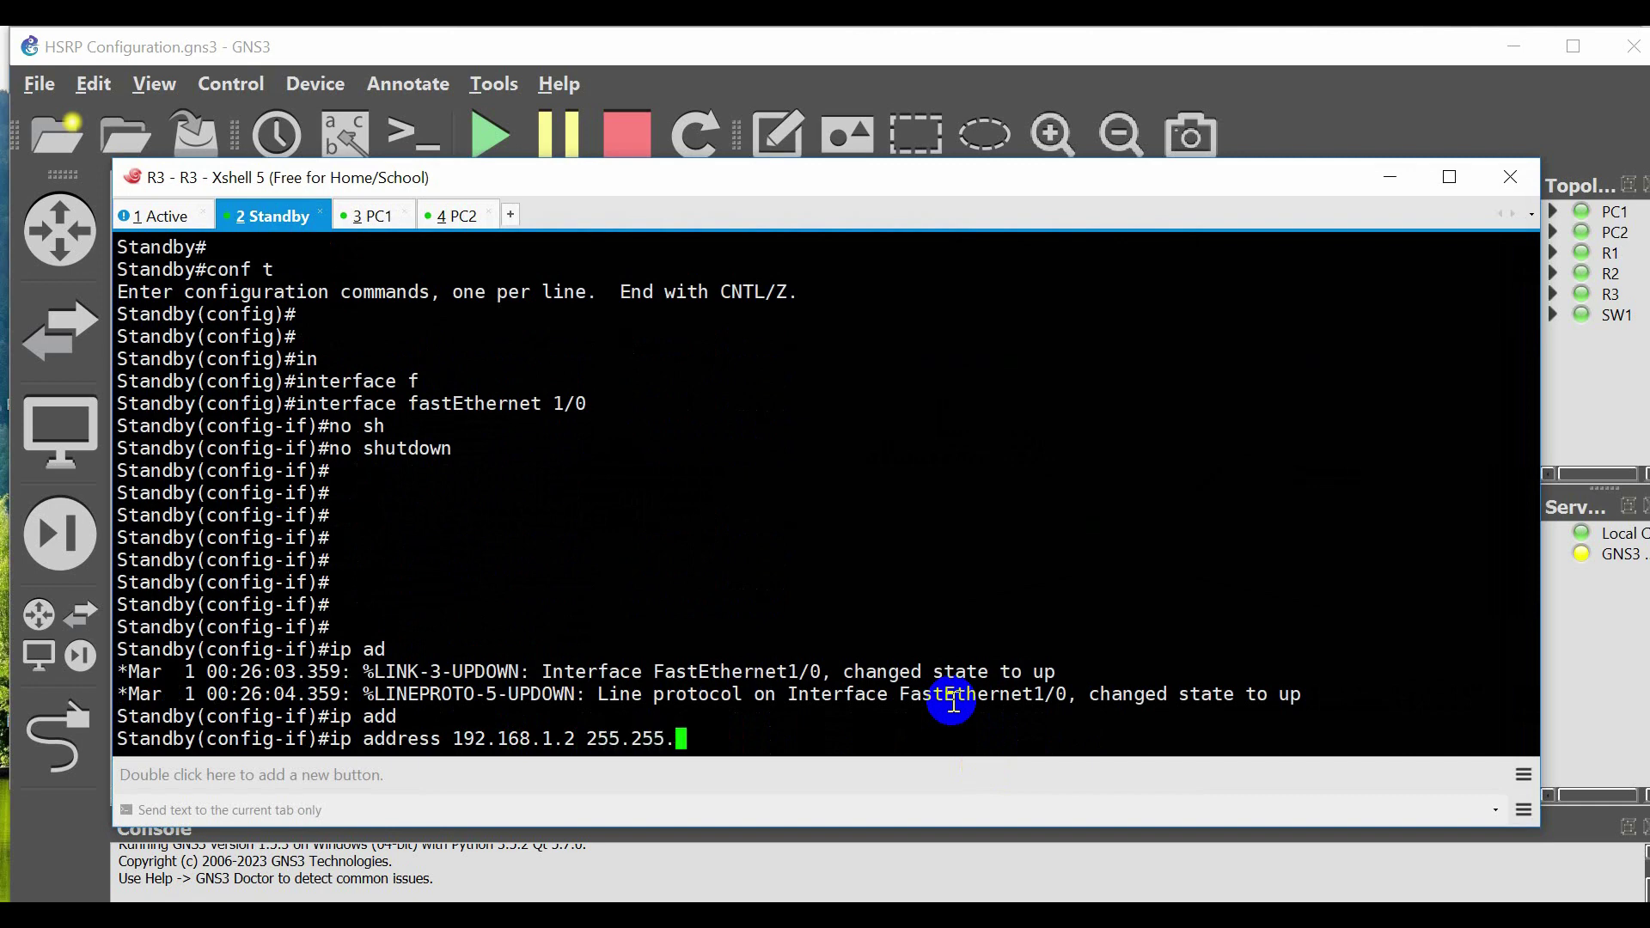
{"action": "key", "text": "Return"}
{"action": "key", "text": "Return"}
{"action": "key", "text": "Return"}
{"action": "key", "text": "Return"}
{"action": "key", "text": "Return"}
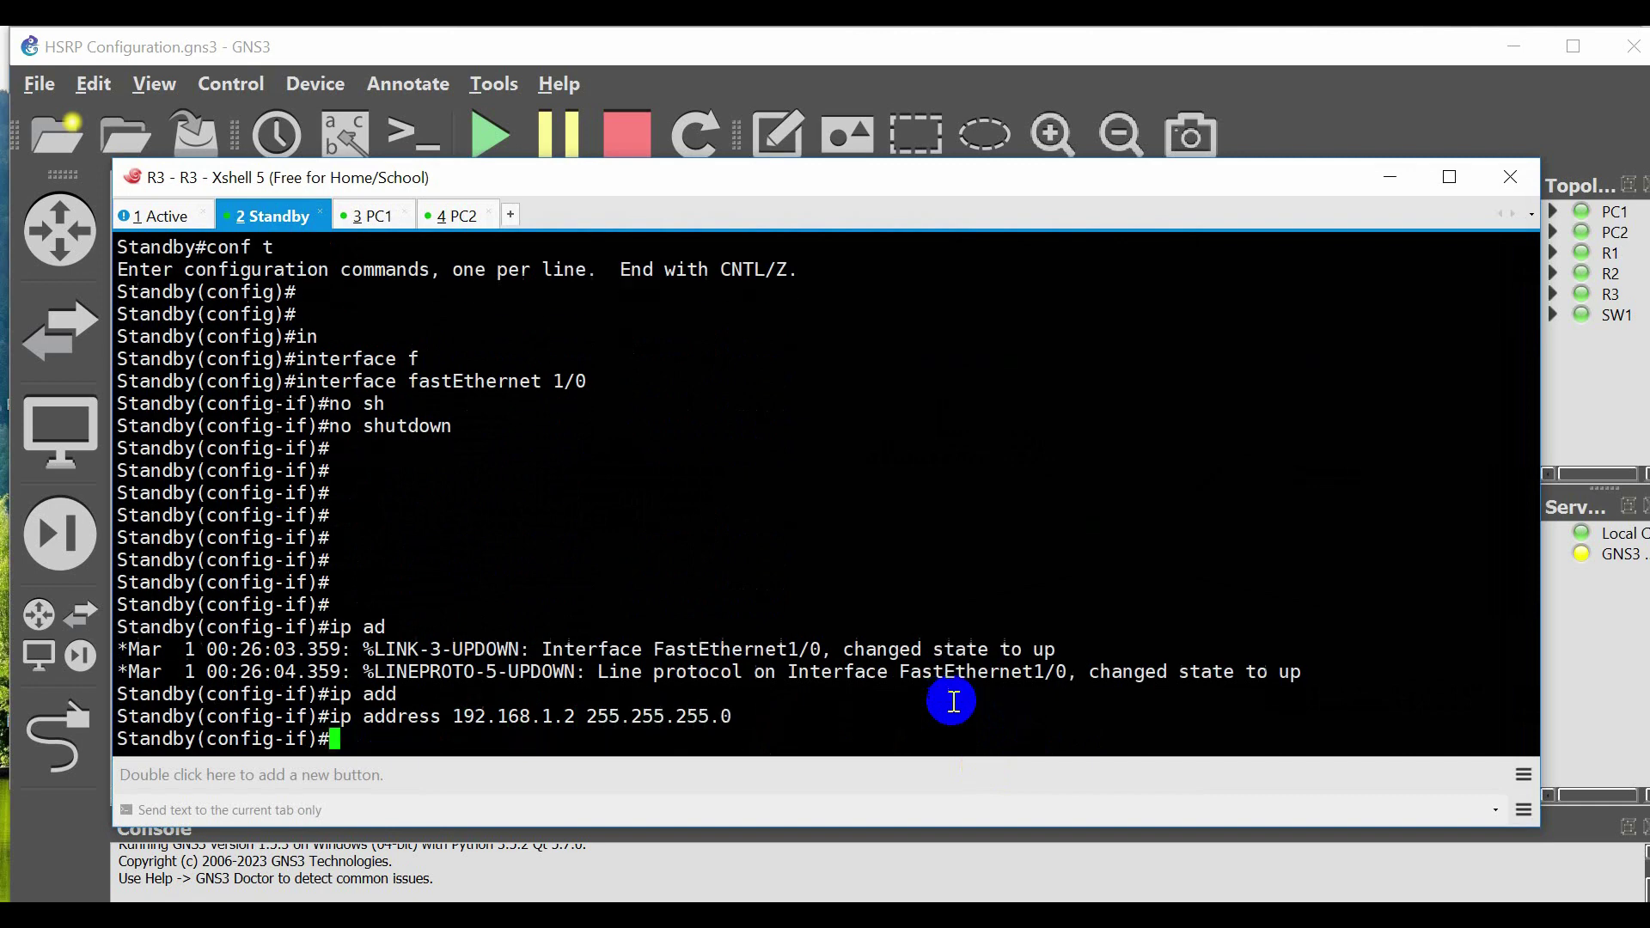
Issue no shutdown again on the Standby router's FastEthernet1/0, following the address assignment.
{"action": "type", "text": "no sh"}
{"action": "key", "text": "Tab"}
{"action": "key", "text": "Return"}
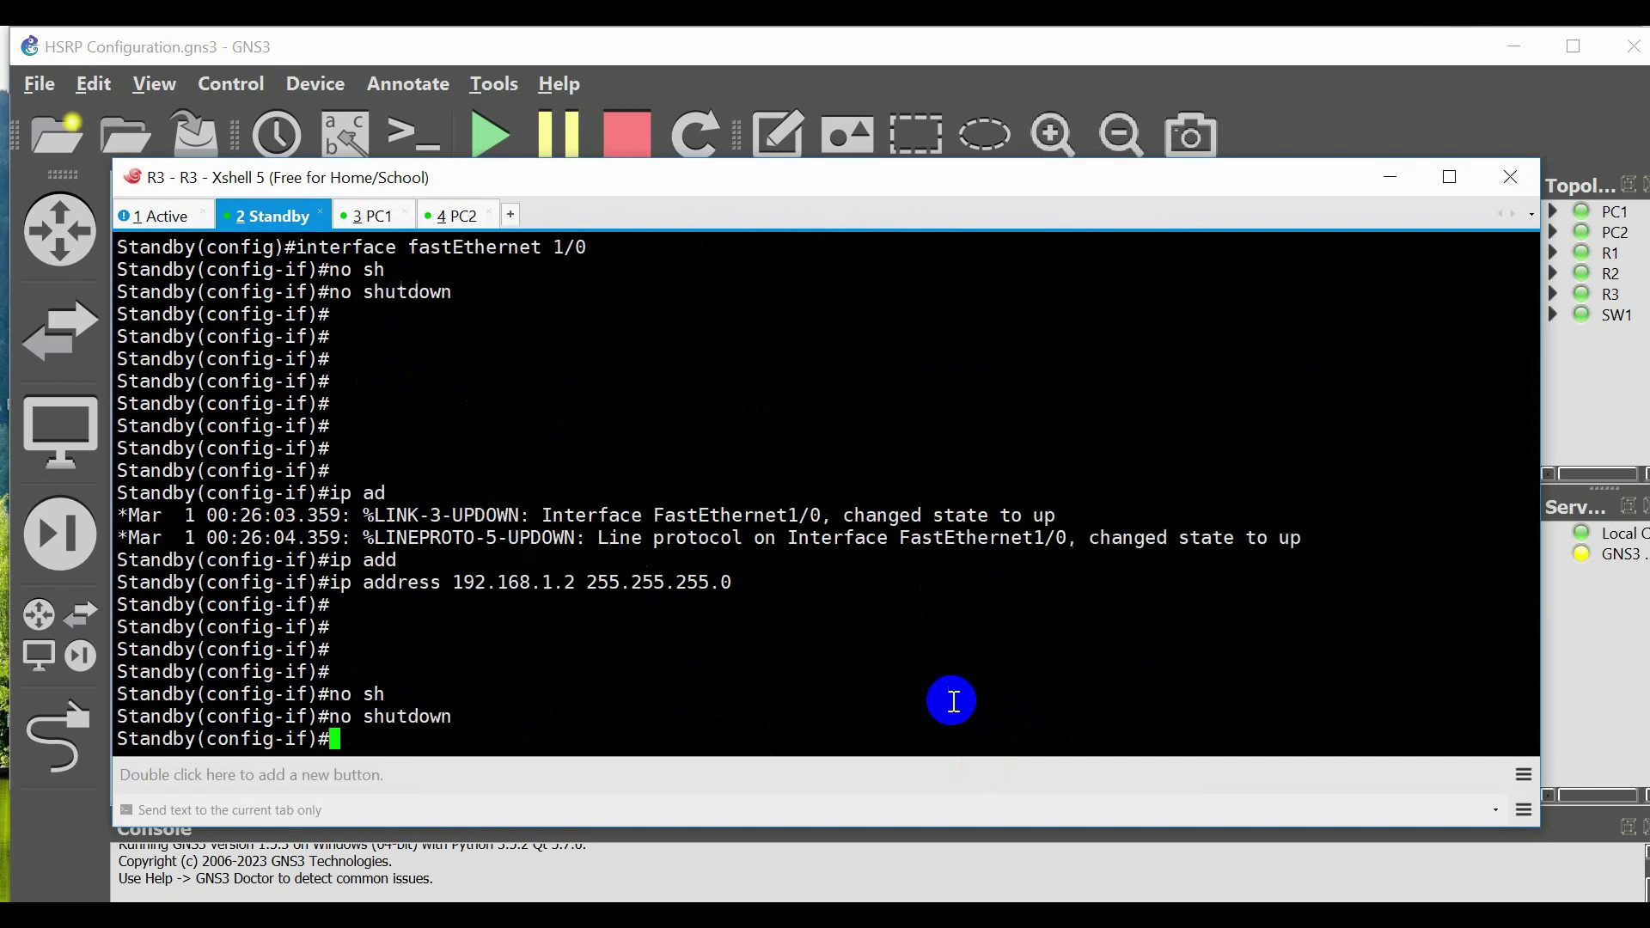
{"action": "key", "text": "Return"}
{"action": "key", "text": "Return"}
Set the virtual IP on the Standby router with standby 10 ip 192.168.1.254, checking the group number and address against the Active session and topology.
{"action": "type", "text": "st"}
{"action": "key", "text": "Tab"}
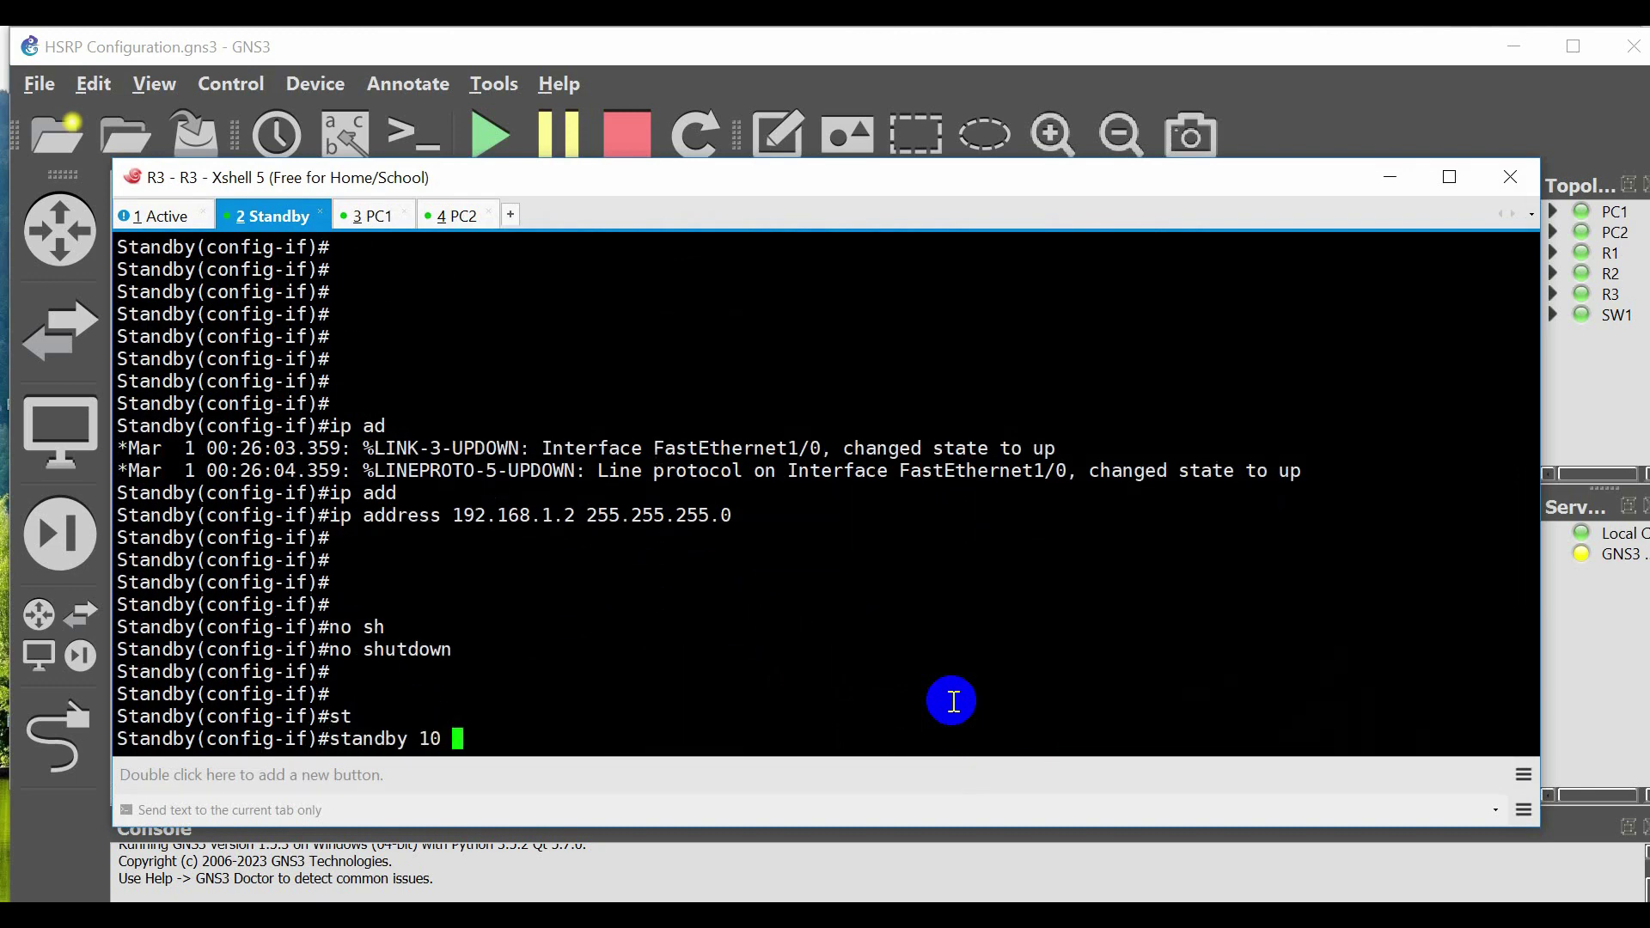
{"action": "left_click", "coordinate": [153, 217]}
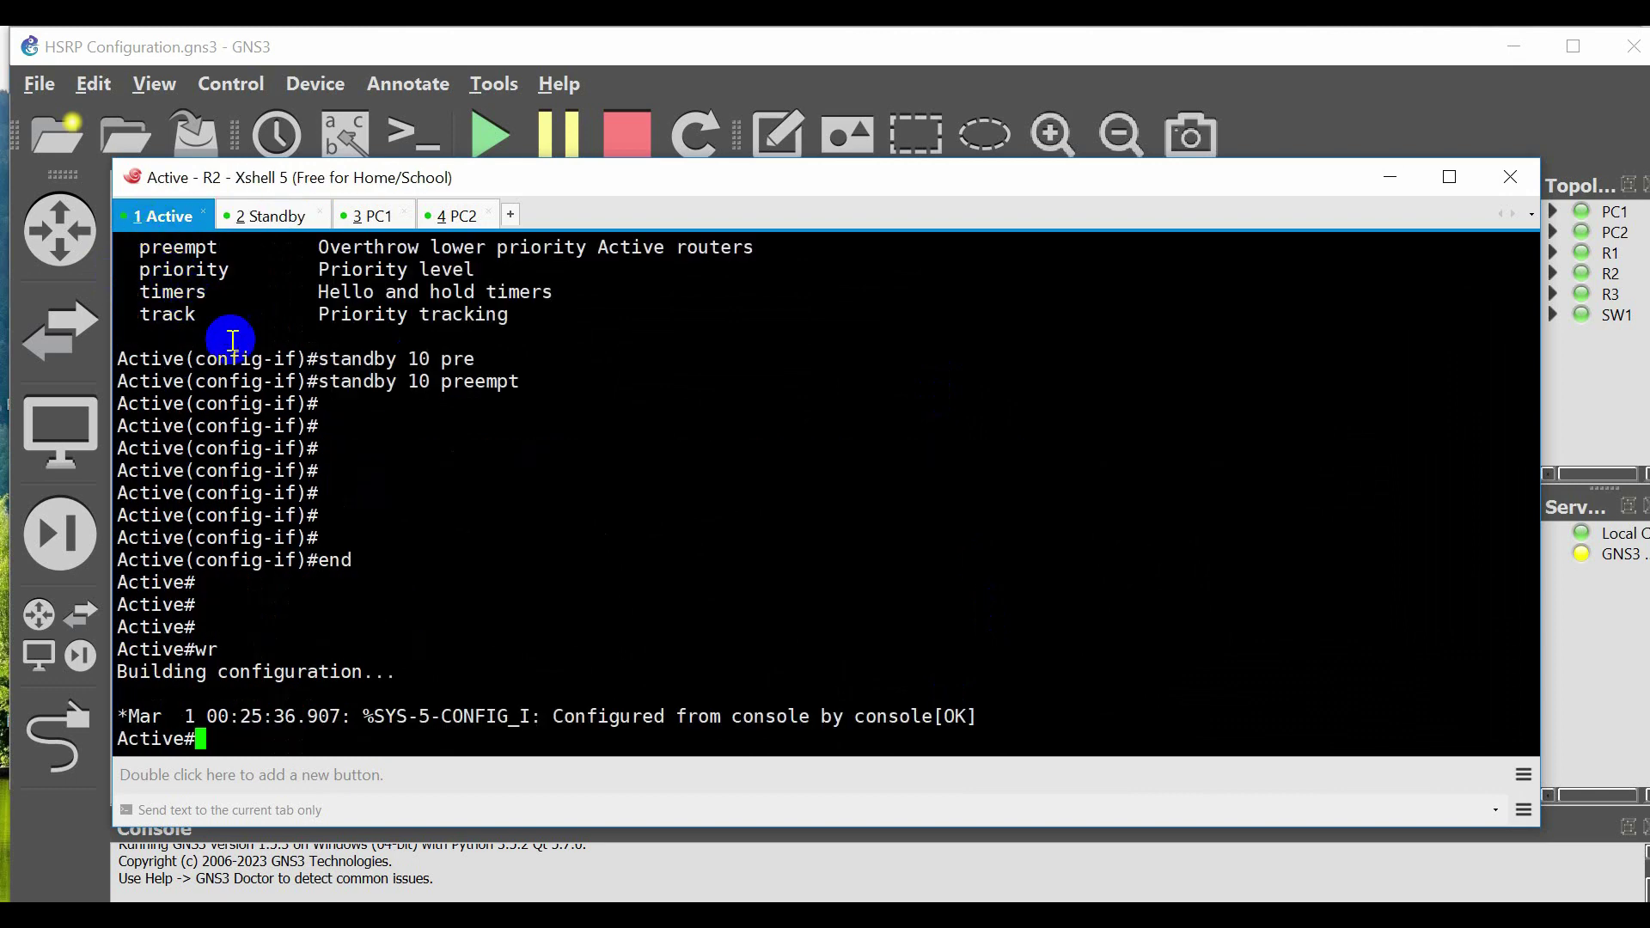
{"action": "scroll", "coordinate": [284, 365], "scroll_direction": "up", "scroll_amount": 3}
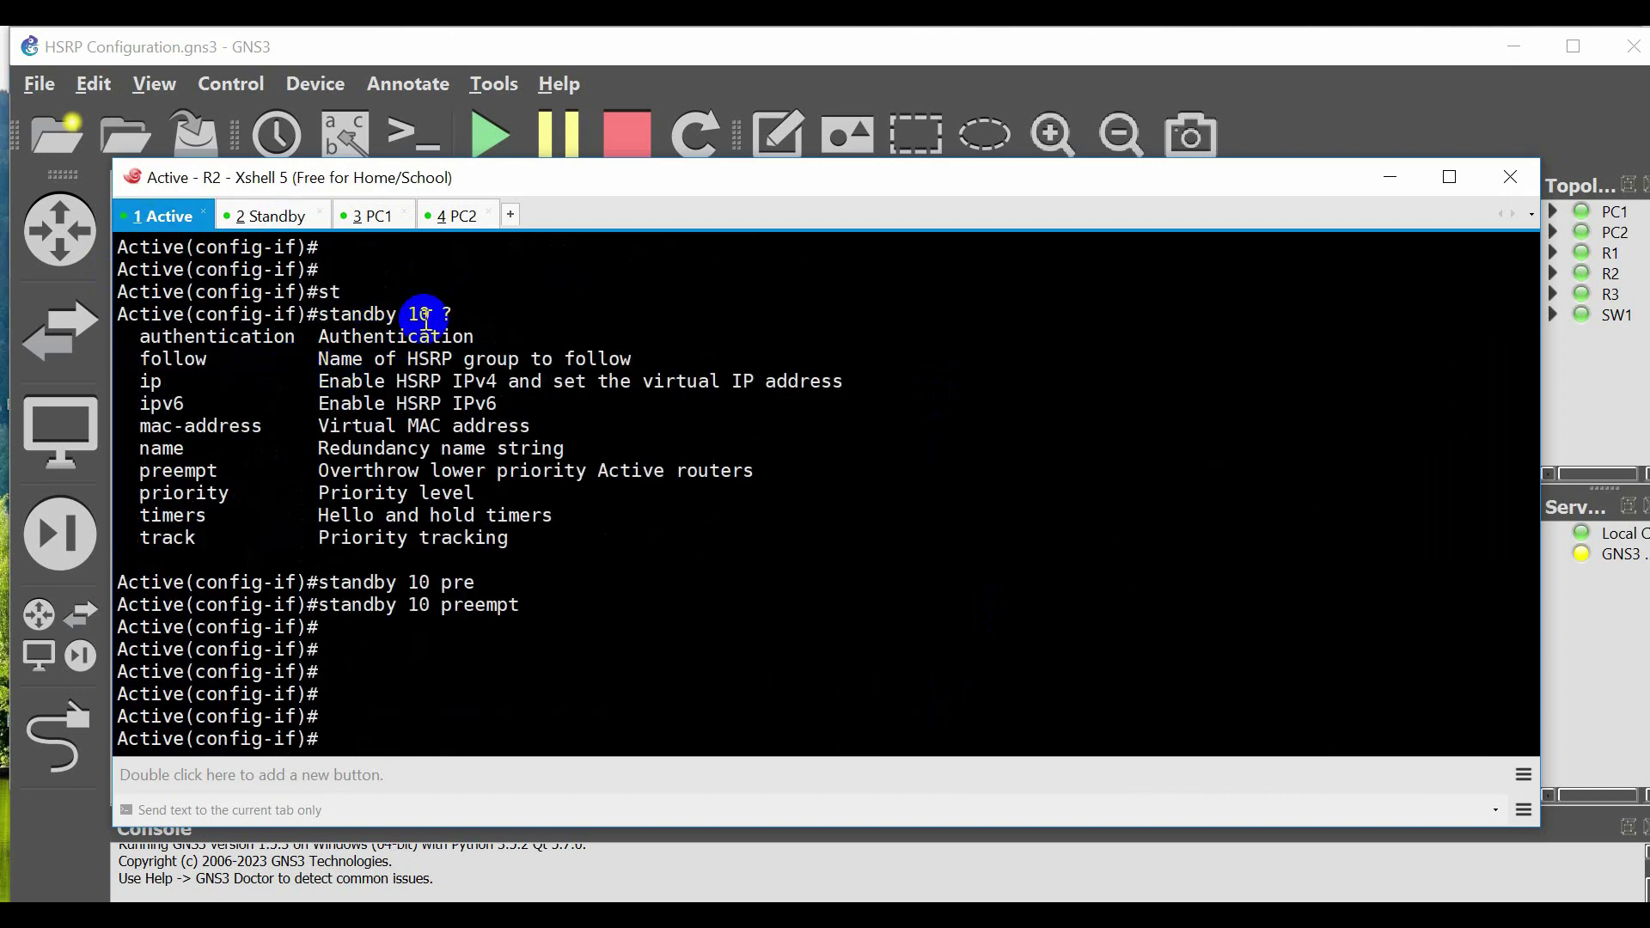
{"action": "left_click", "coordinate": [262, 216]}
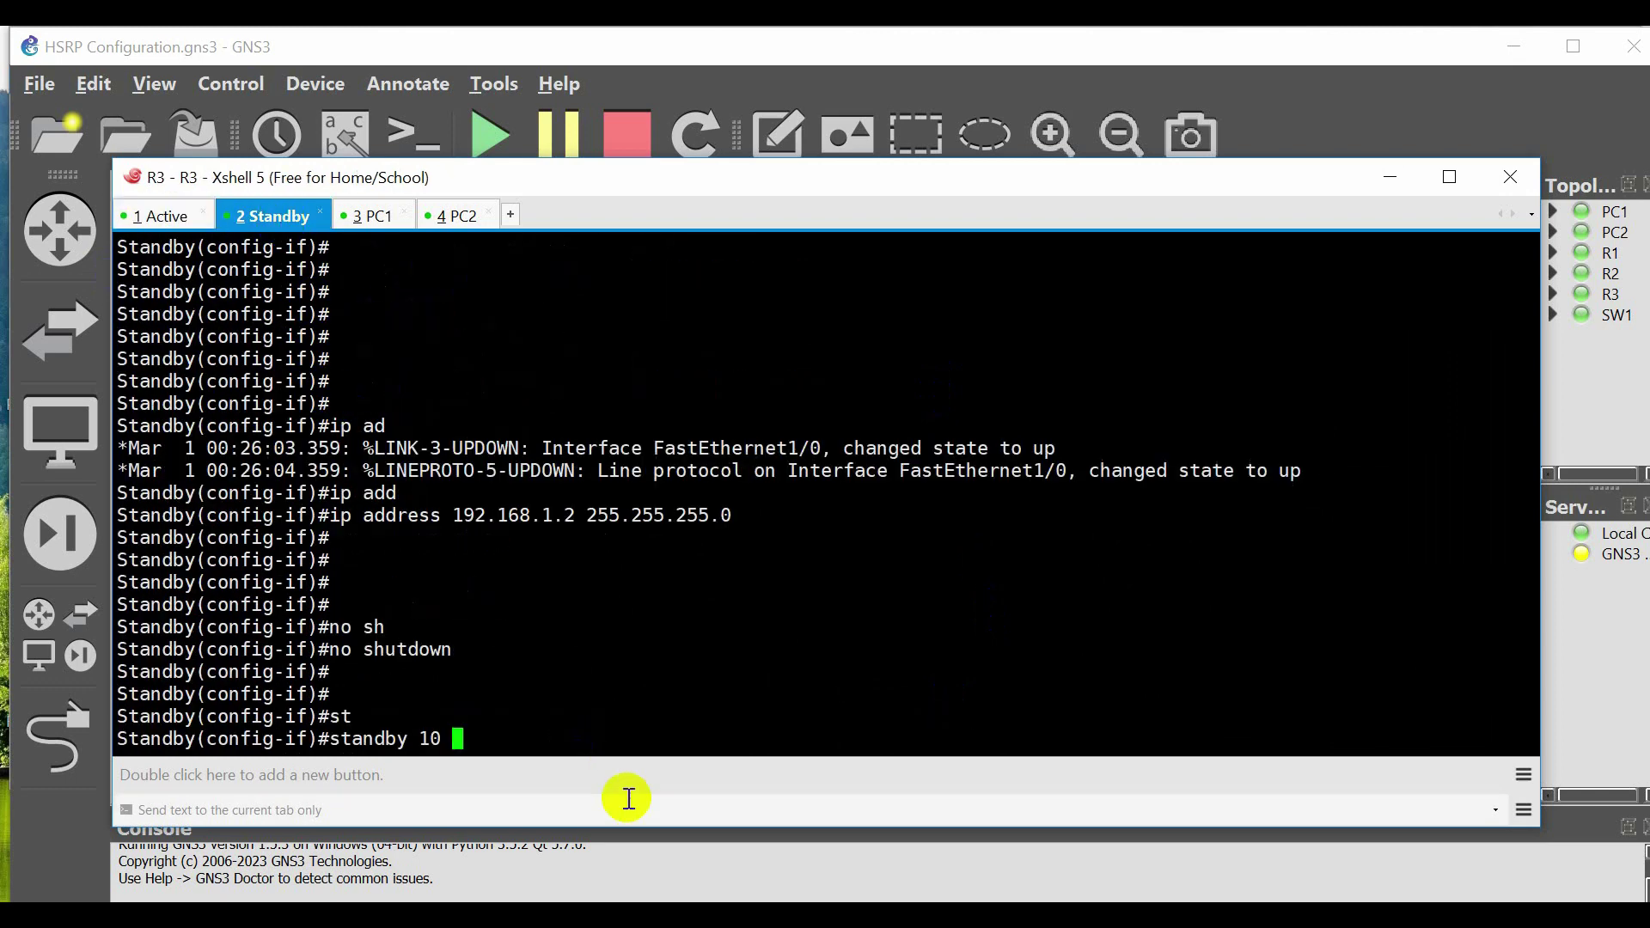
{"action": "left_click", "coordinate": [637, 730]}
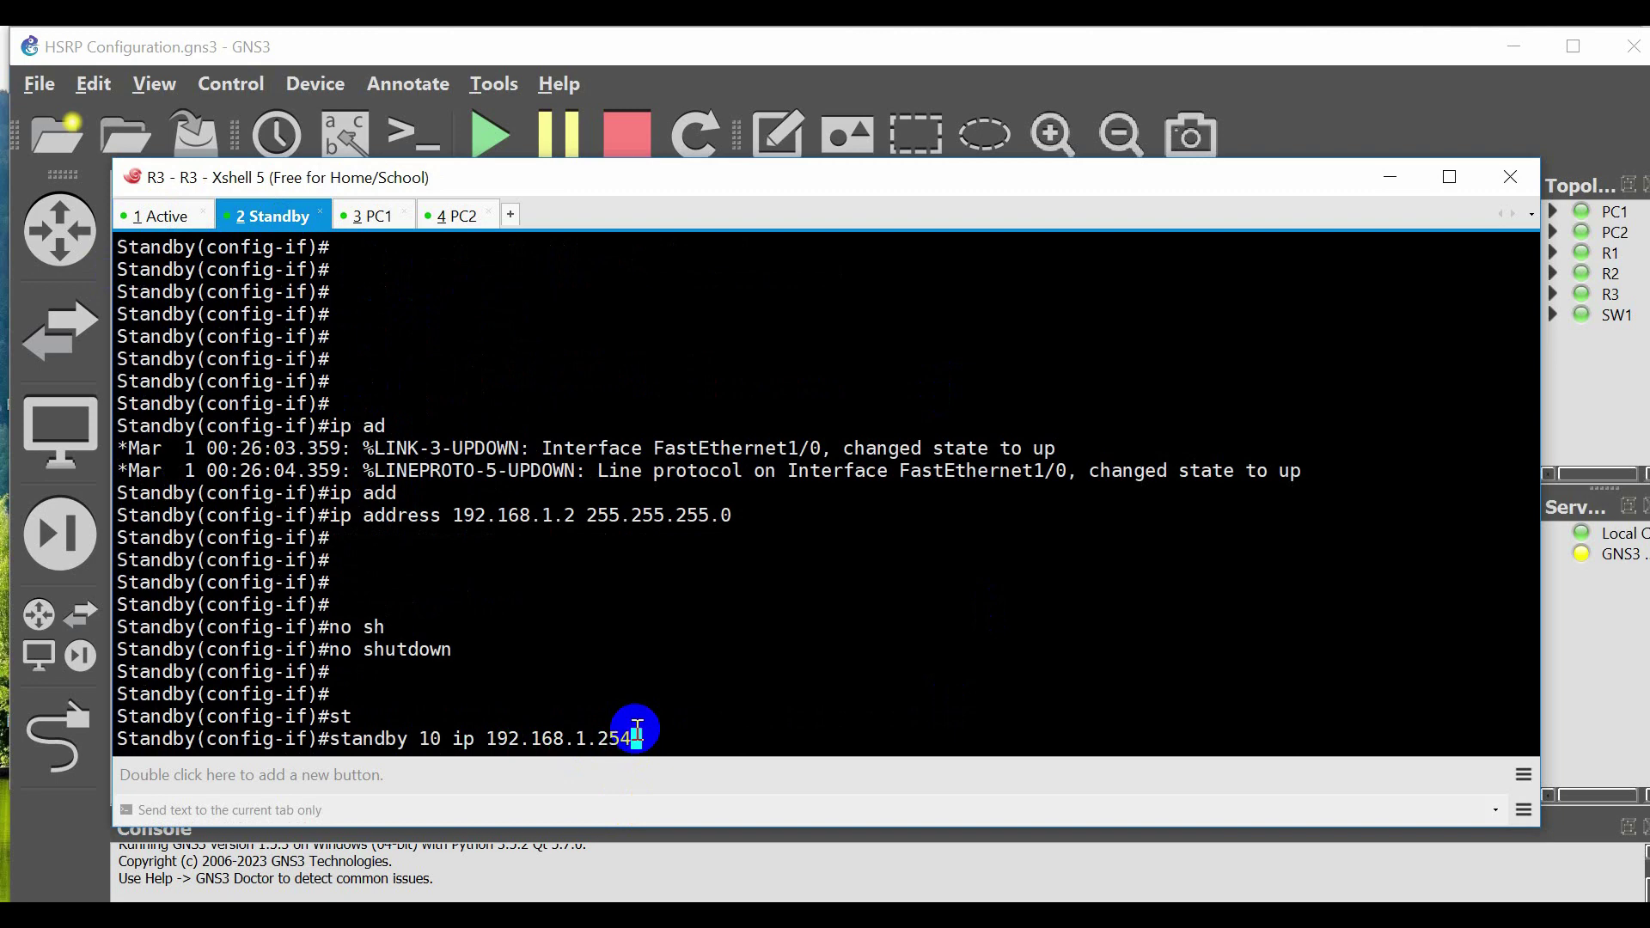
{"action": "left_click", "coordinate": [1390, 176]}
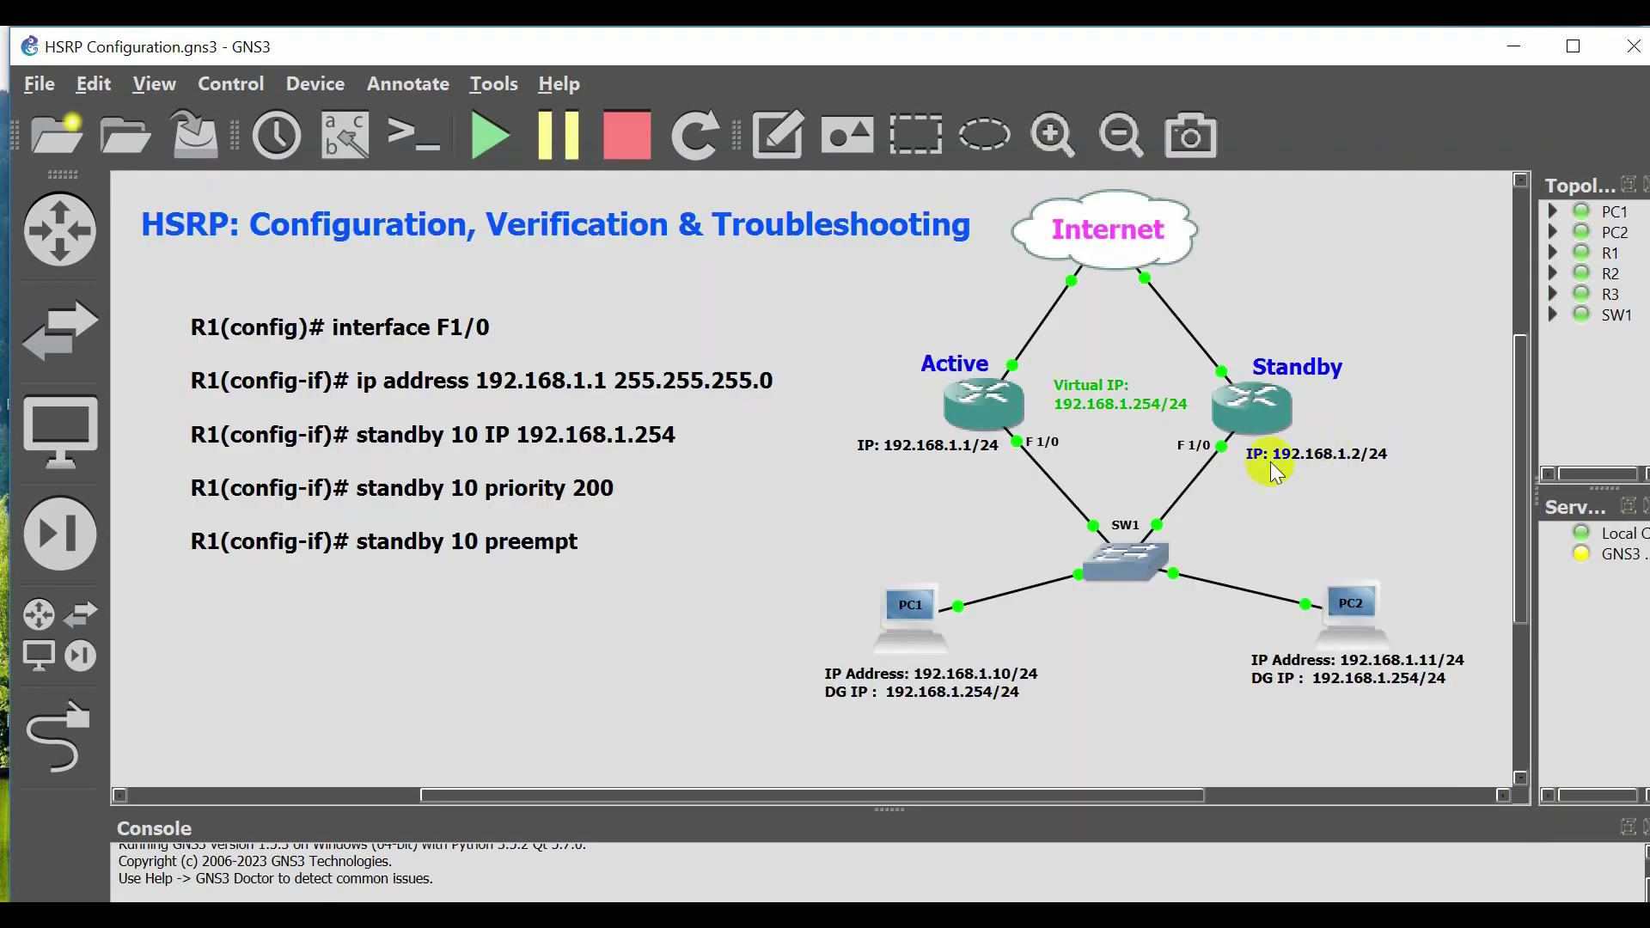
{"action": "key", "text": "alt+Tab"}
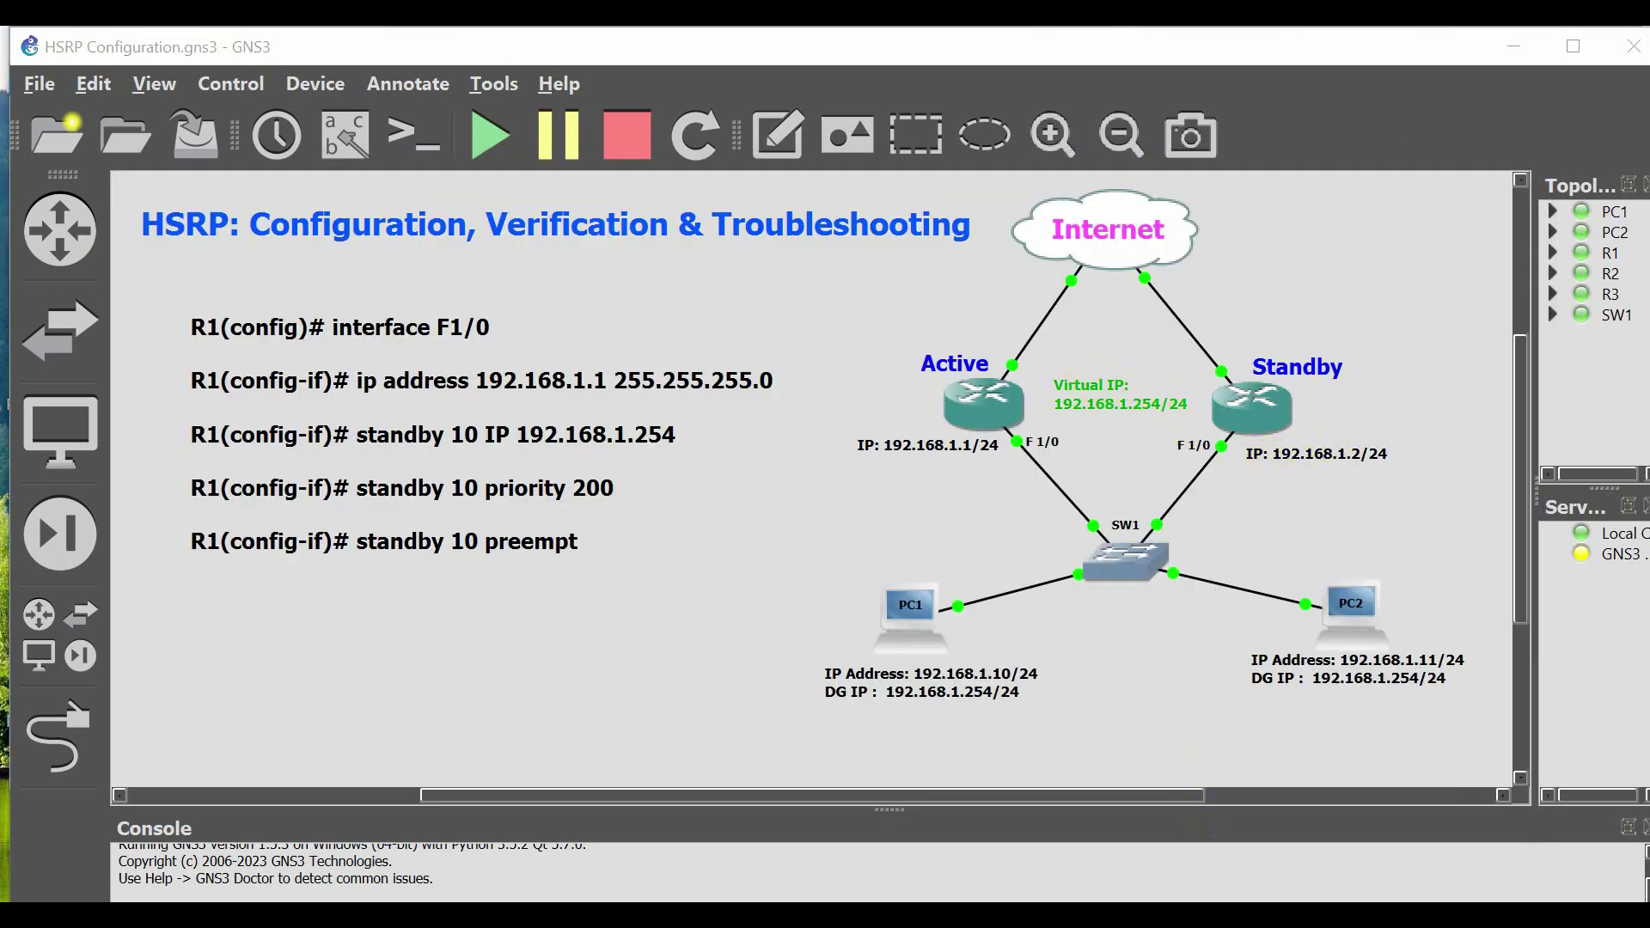
{"action": "key", "text": "Return"}
Leave configuration mode with end and save the Standby router's configuration with wr.
{"action": "key", "text": "Return"}
{"action": "key", "text": "Return"}
{"action": "key", "text": "Return"}
{"action": "key", "text": "Return"}
{"action": "key", "text": "Return"}
{"action": "key", "text": "Return"}
{"action": "key", "text": "Return"}
{"action": "key", "text": "Return"}
{"action": "key", "text": "Return"}
{"action": "key", "text": "Return"}
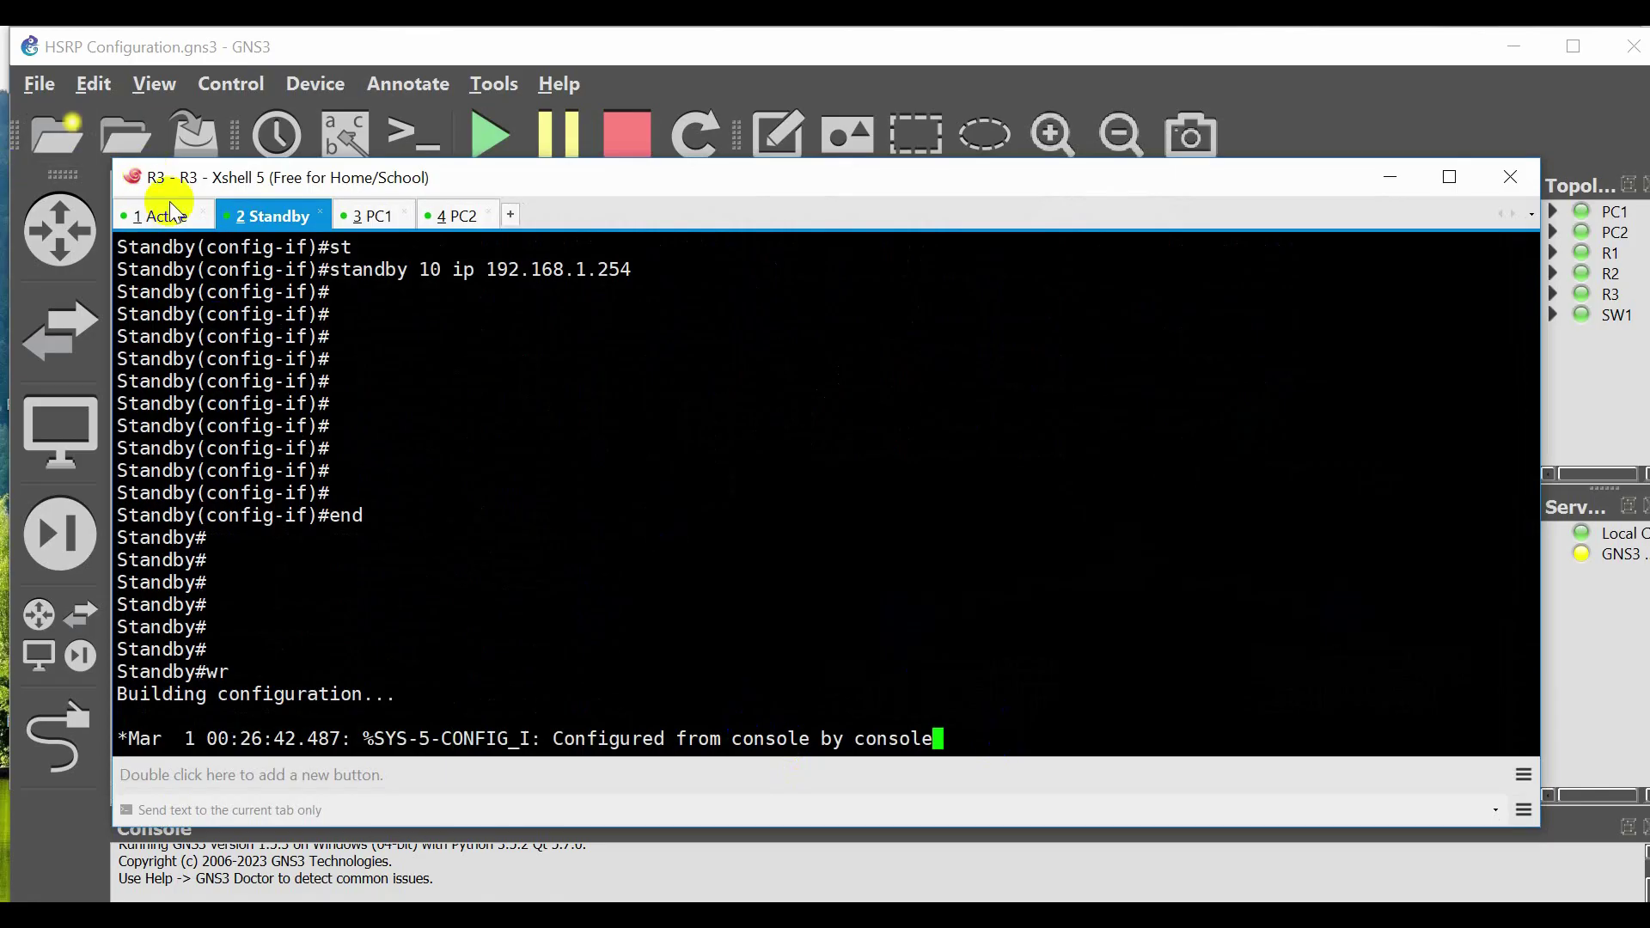
Switch to the Active router's session and enter end at its prompt.
{"action": "left_click", "coordinate": [165, 215]}
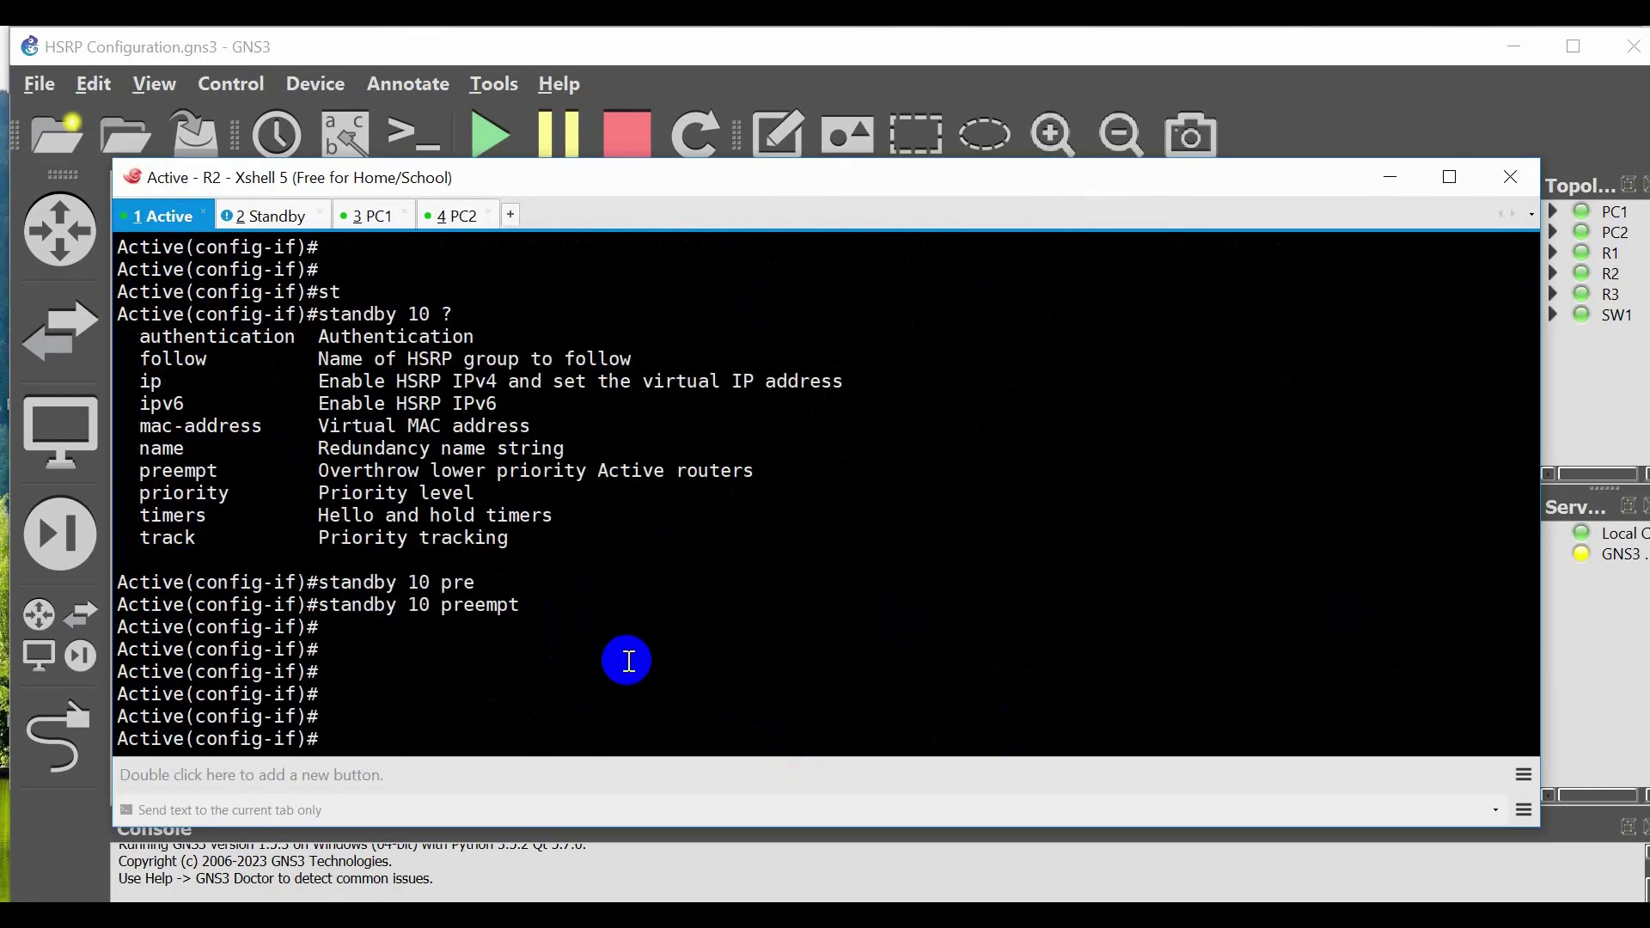
{"action": "type", "text": "end"}
{"action": "key", "text": "Return"}
{"action": "key", "text": "Return"}
{"action": "key", "text": "Return"}
{"action": "key", "text": "Return"}
{"action": "type", "text": "wr"}
{"action": "key", "text": "Return"}
{"action": "type", "text": "end"}
{"action": "key", "text": "Return"}
{"action": "key", "text": "Return"}
{"action": "key", "text": "Return"}
{"action": "key", "text": "Return"}
{"action": "key", "text": "Return"}
{"action": "key", "text": "Return"}
{"action": "key", "text": "Return"}
{"action": "key", "text": "Return"}
{"action": "key", "text": "Return"}
{"action": "key", "text": "Return"}
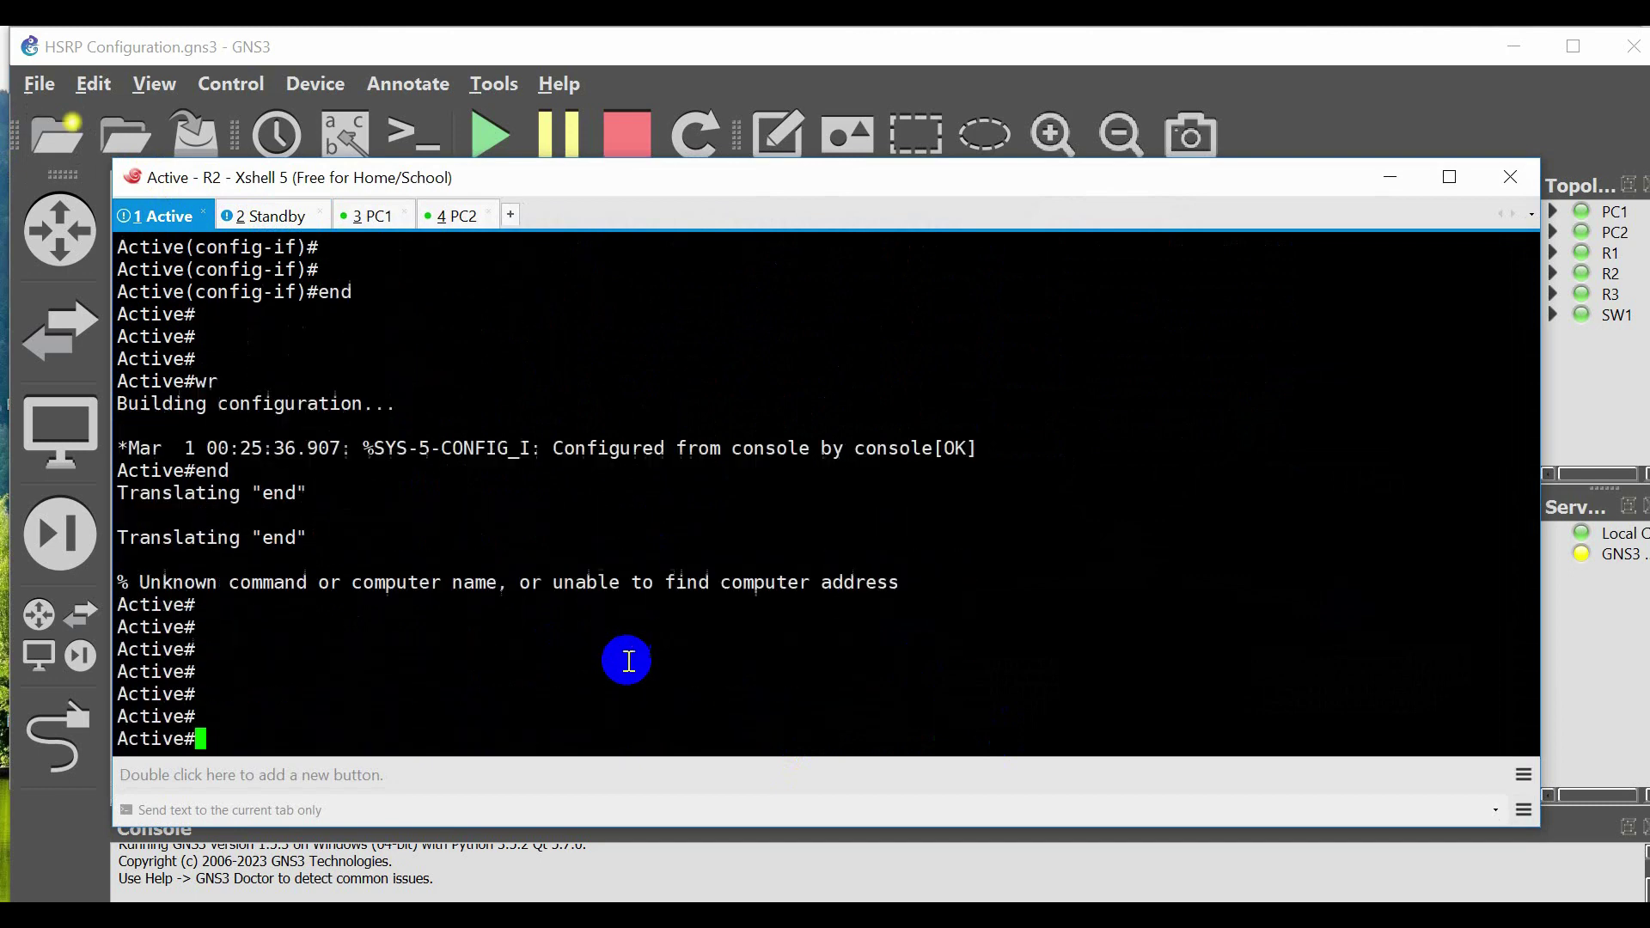
Run show standby on the Active router to display its HSRP details.
{"action": "key", "text": "Return"}
{"action": "key", "text": "Return"}
{"action": "key", "text": "Return"}
{"action": "key", "text": "Return"}
{"action": "key", "text": "Return"}
{"action": "key", "text": "Return"}
{"action": "key", "text": "Return"}
{"action": "key", "text": "Return"}
{"action": "key", "text": "Return"}
{"action": "key", "text": "Return"}
{"action": "key", "text": "Return"}
{"action": "key", "text": "Return"}
{"action": "key", "text": "Return"}
{"action": "key", "text": "Return"}
{"action": "type", "text": "sh"}
{"action": "key", "text": "Tab"}
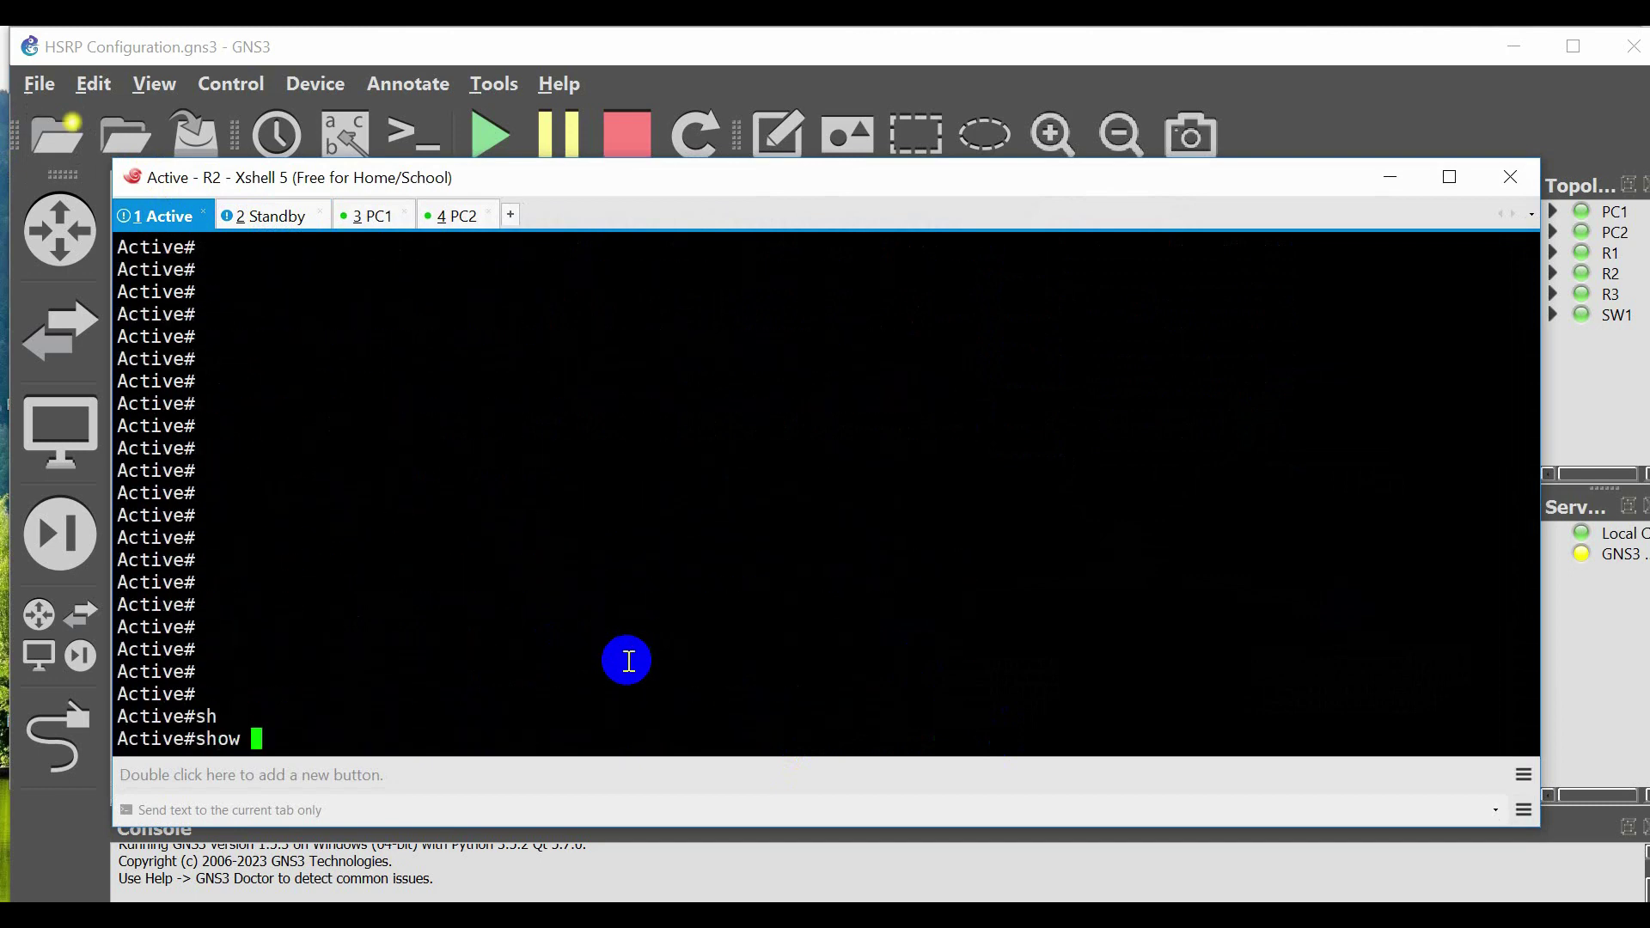
{"action": "type", "text": "stad"}
{"action": "key", "text": "Tab"}
{"action": "type", "text": "n"}
{"action": "key", "text": "Tab"}
{"action": "key", "text": "Return"}
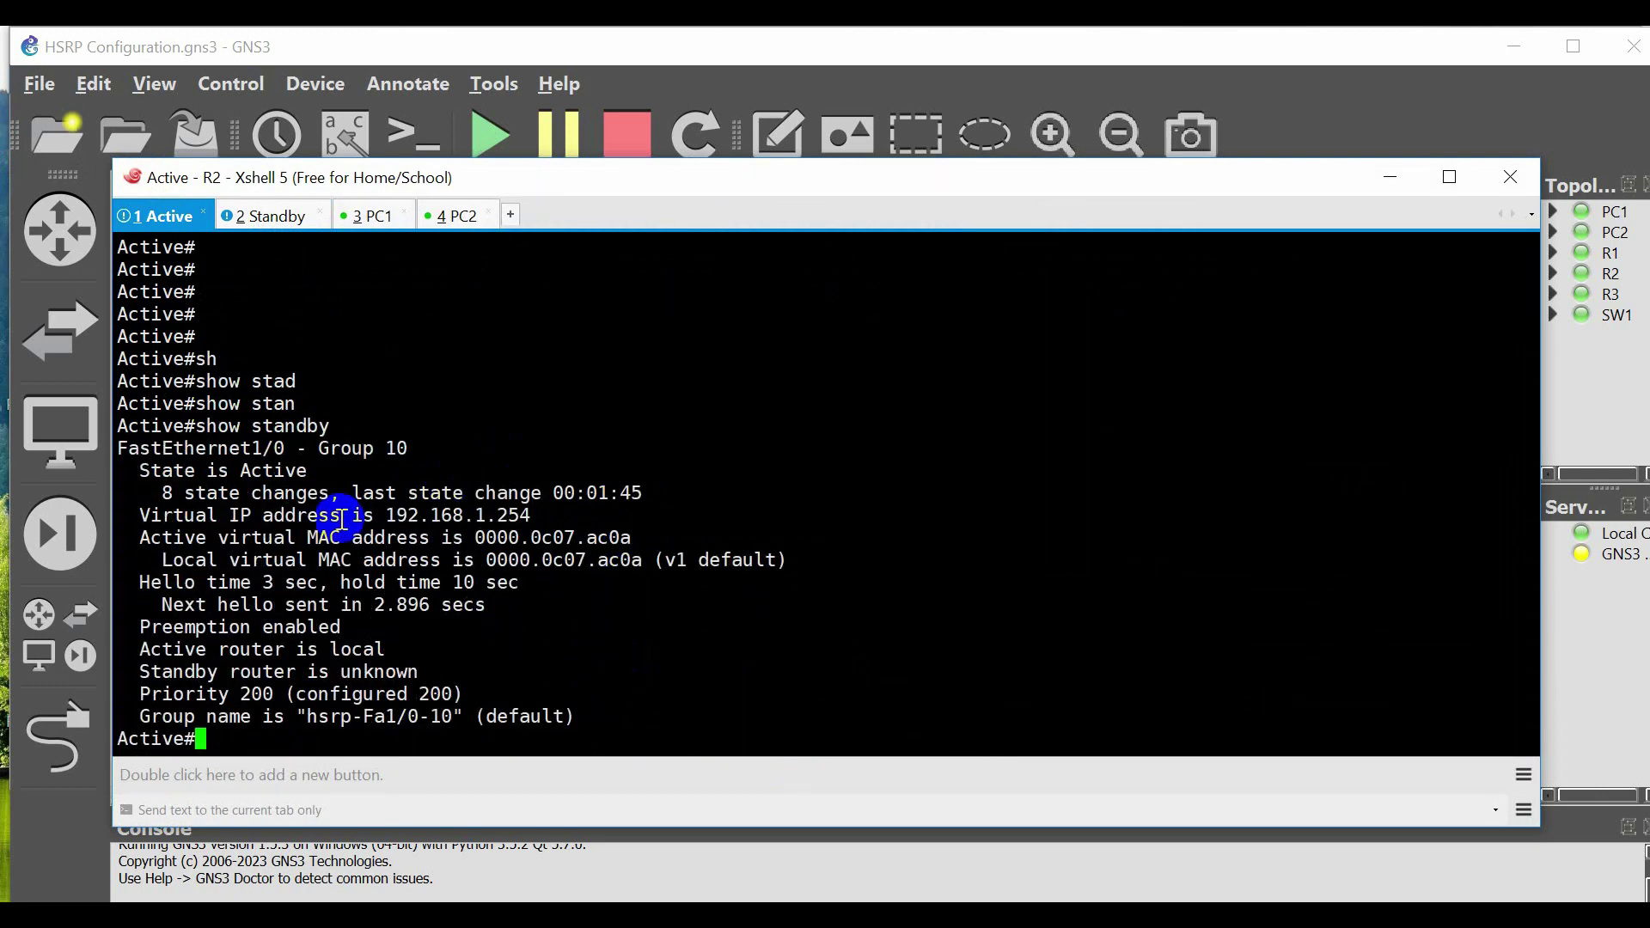
Highlight the state, preemption, active router and standby router lines in the Active router's show standby output.
{"action": "left_click_drag", "start_coordinate": [144, 471], "coordinate": [296, 477]}
{"action": "left_click_drag", "start_coordinate": [141, 626], "coordinate": [343, 627]}
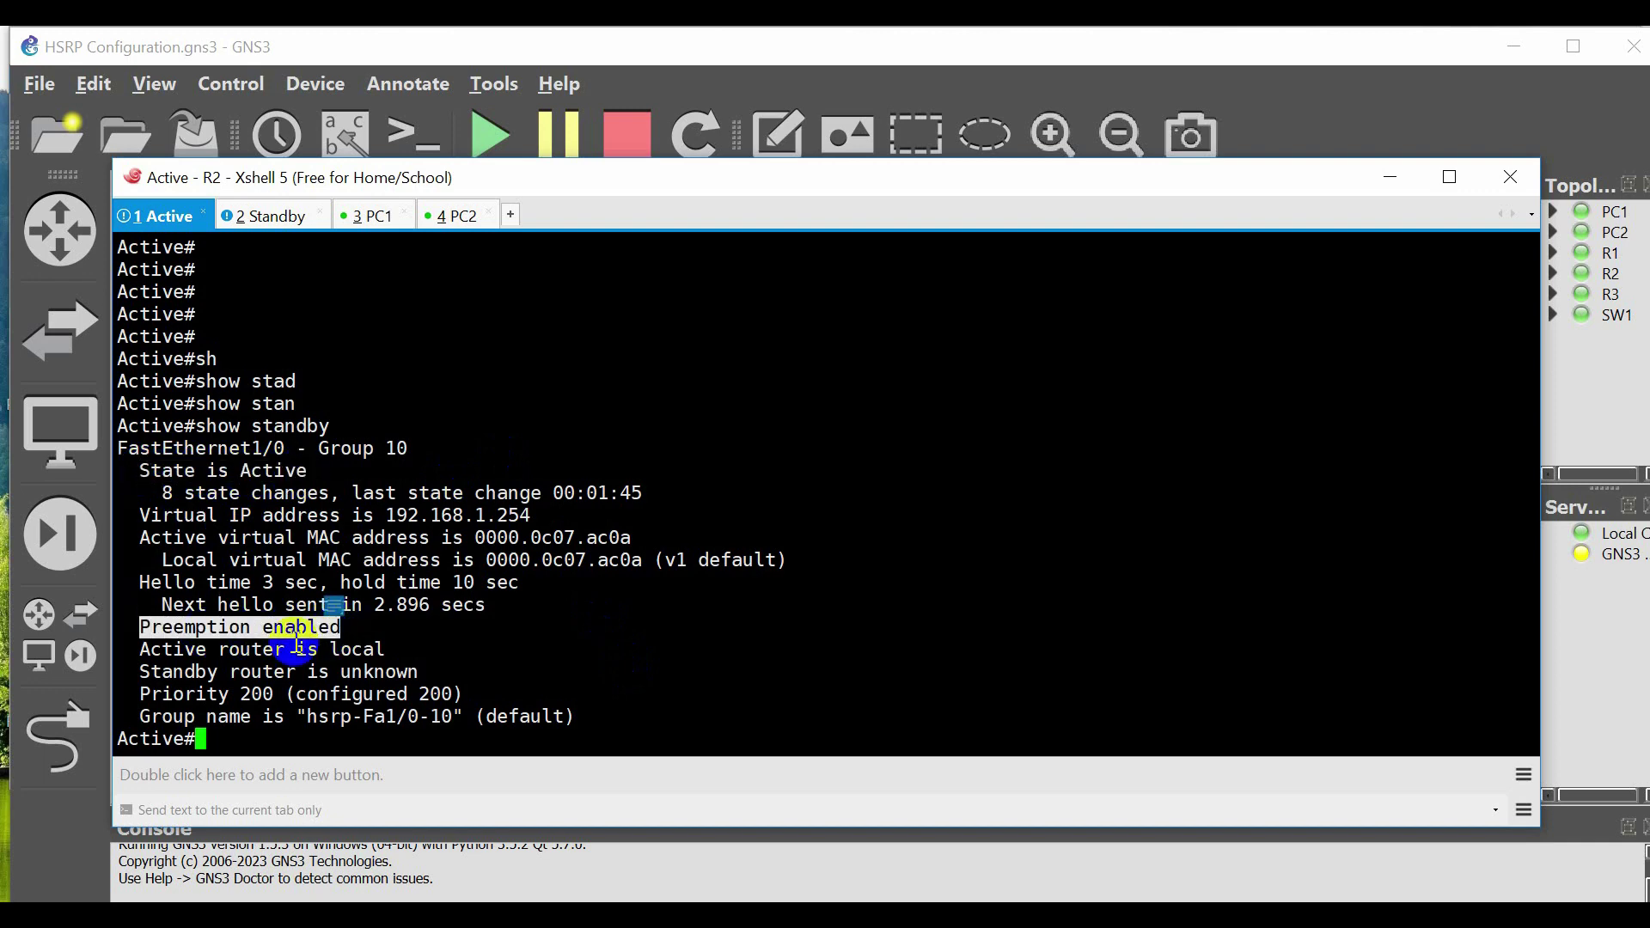
{"action": "left_click_drag", "start_coordinate": [137, 649], "coordinate": [379, 646]}
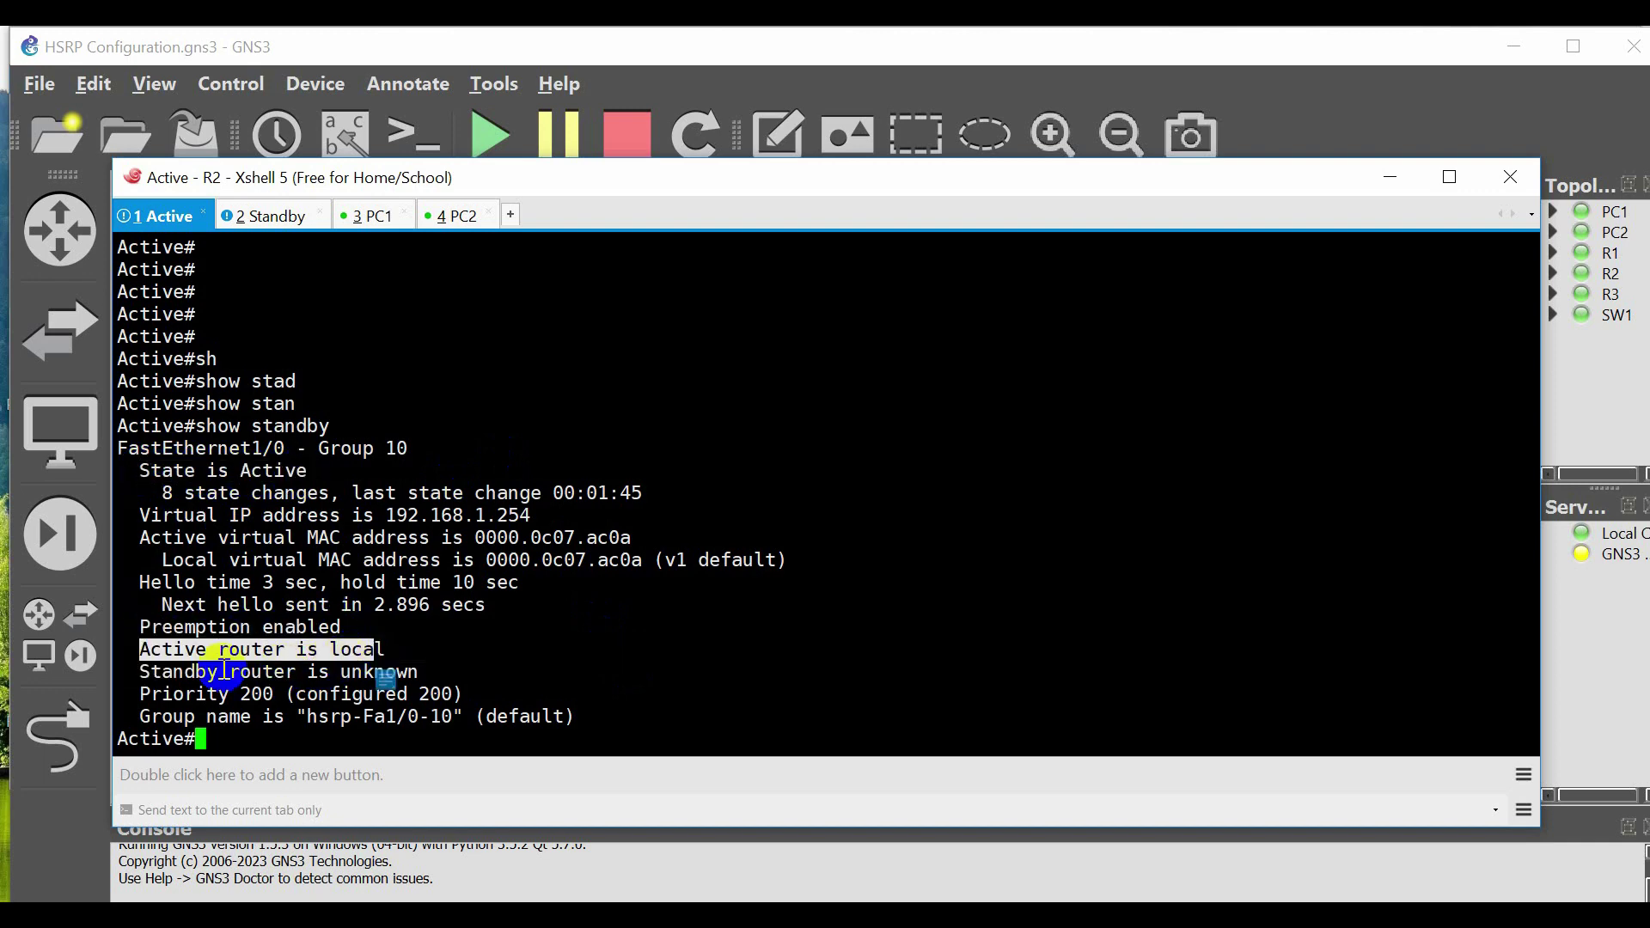
{"action": "left_click_drag", "start_coordinate": [196, 672], "coordinate": [430, 659]}
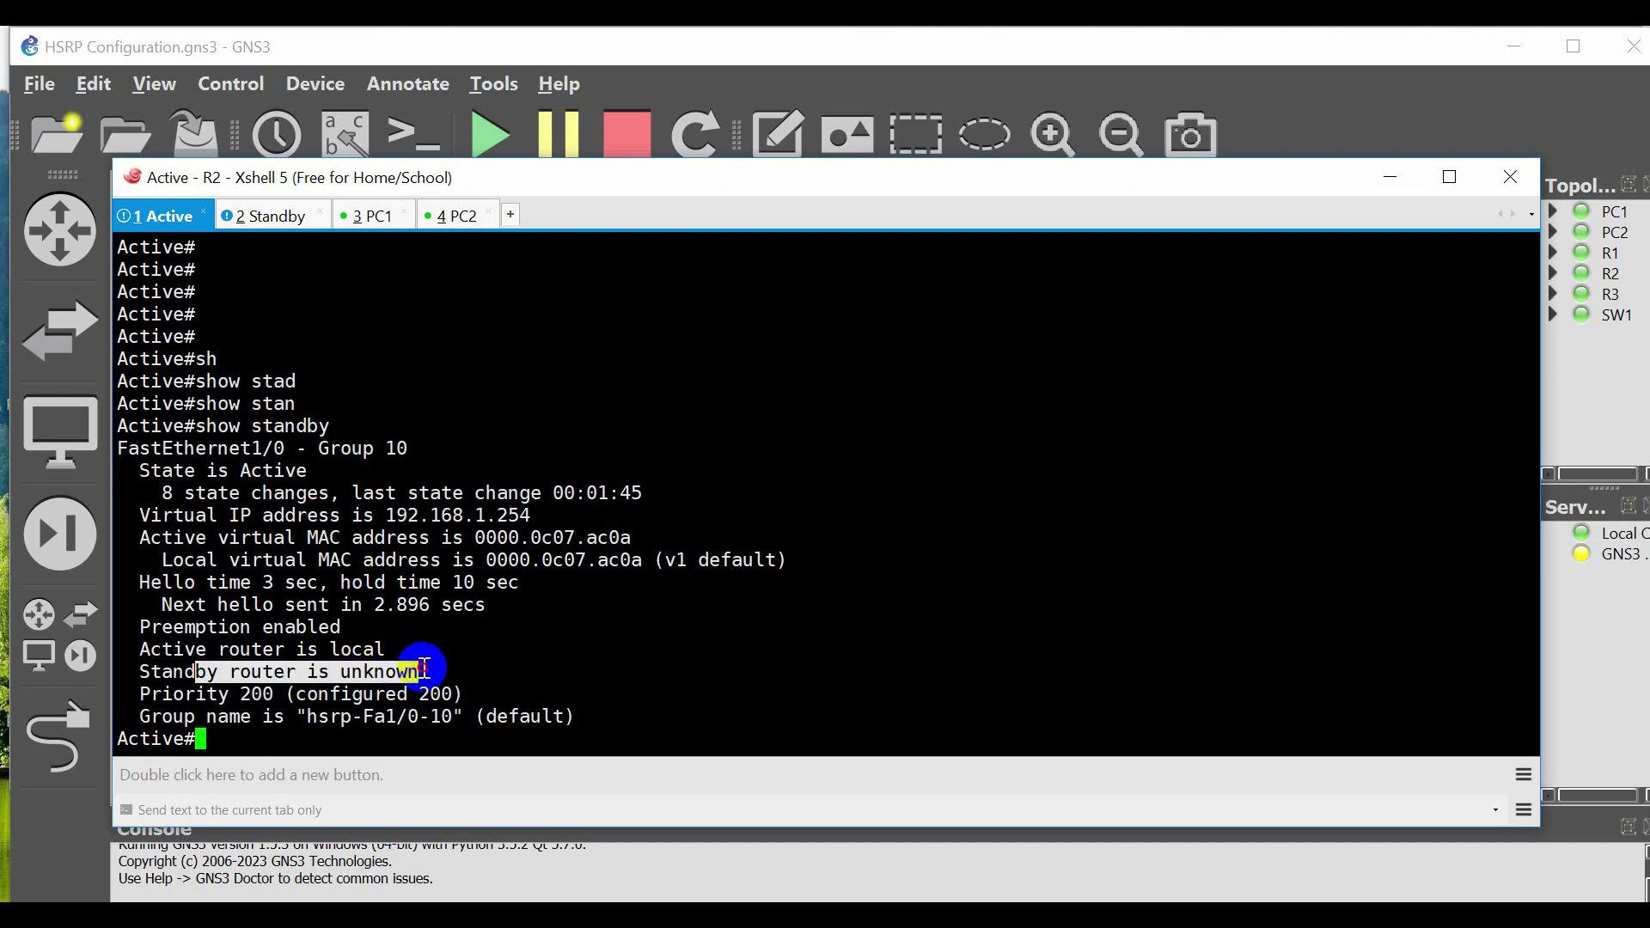
Rerun show standby on the Active router and check the active router, standby router and priority lines against the topology diagram.
{"action": "left_click", "coordinate": [459, 734]}
{"action": "key", "text": "Up"}
{"action": "key", "text": "Return"}
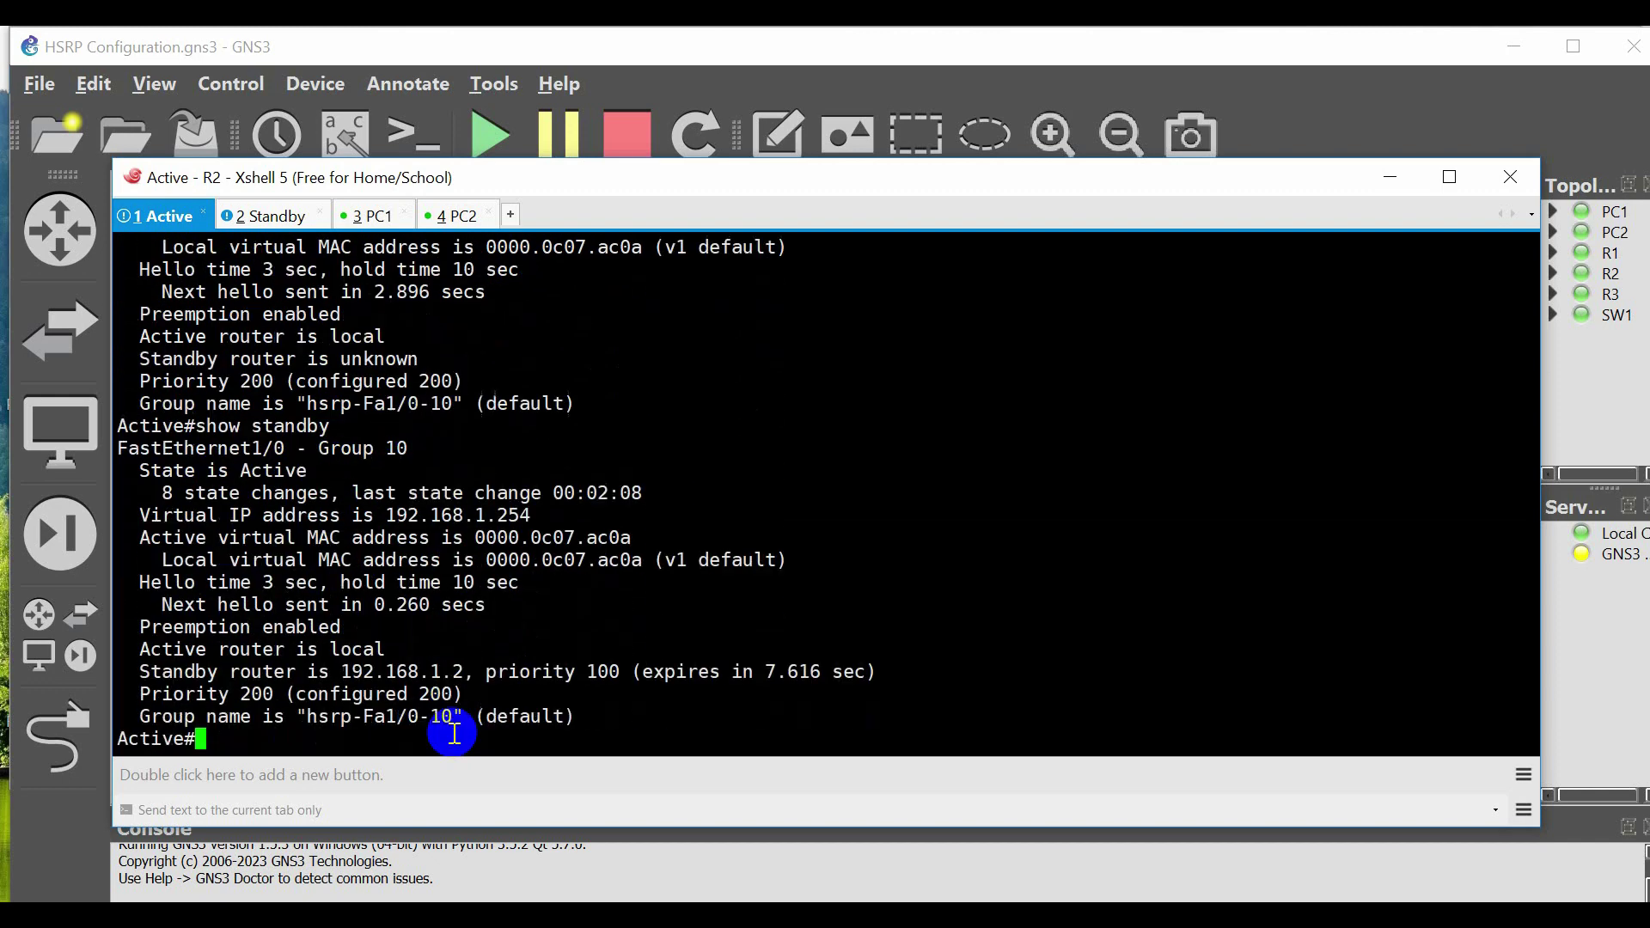
{"action": "left_click_drag", "start_coordinate": [140, 651], "coordinate": [371, 650]}
{"action": "left_click_drag", "start_coordinate": [140, 673], "coordinate": [495, 668]}
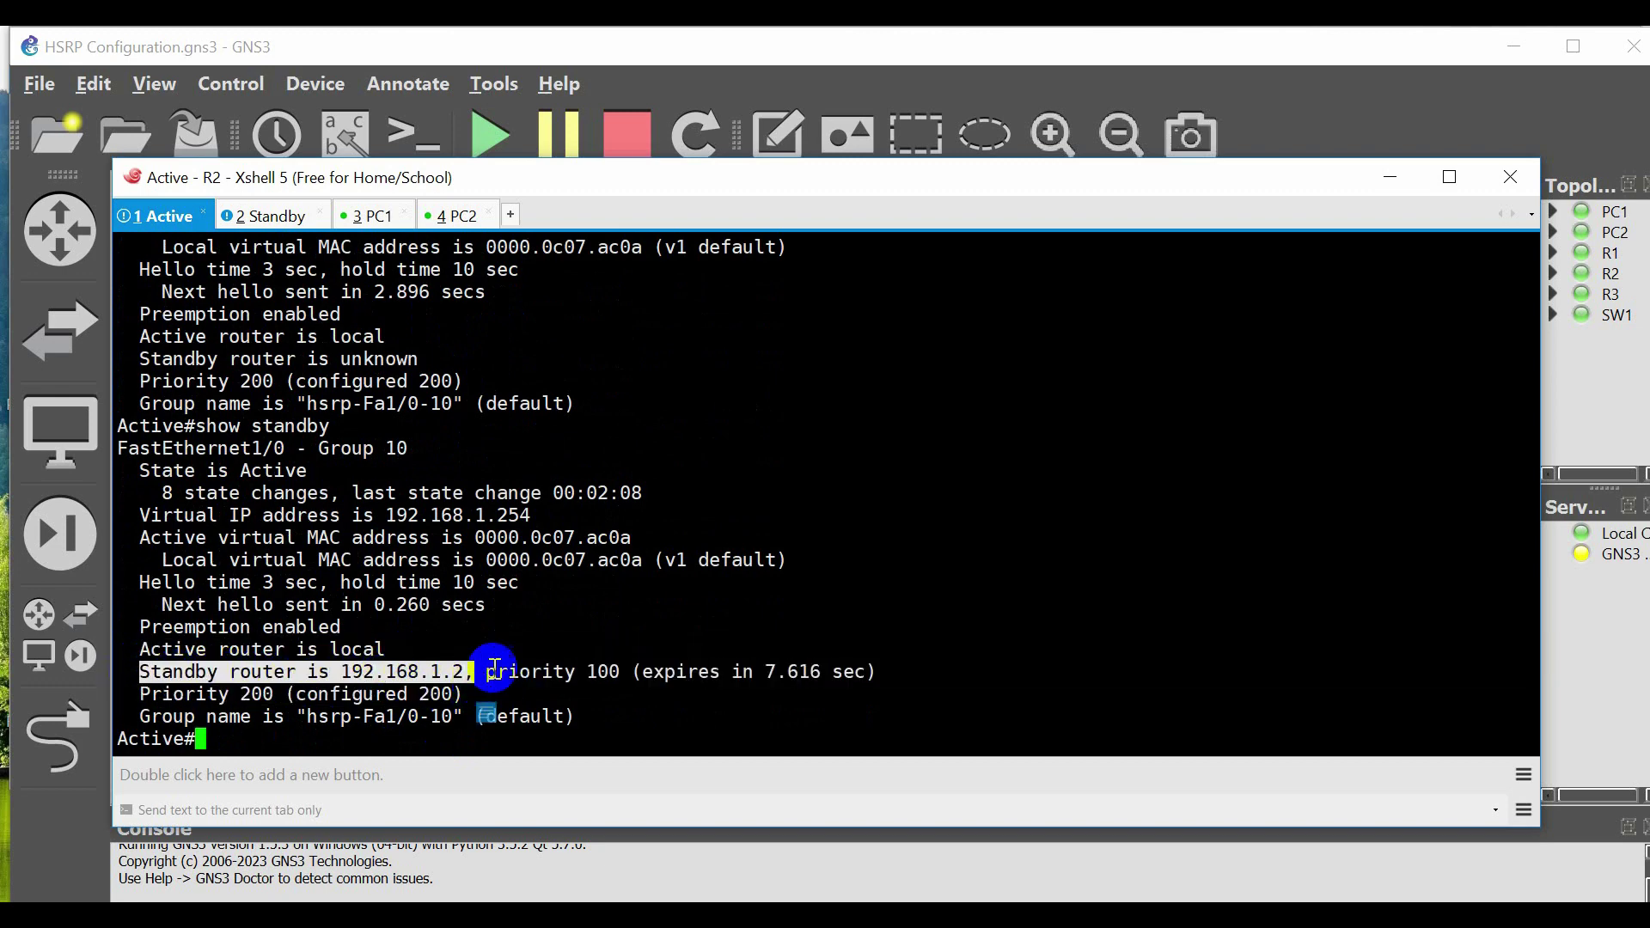
{"action": "left_click", "coordinate": [1389, 177]}
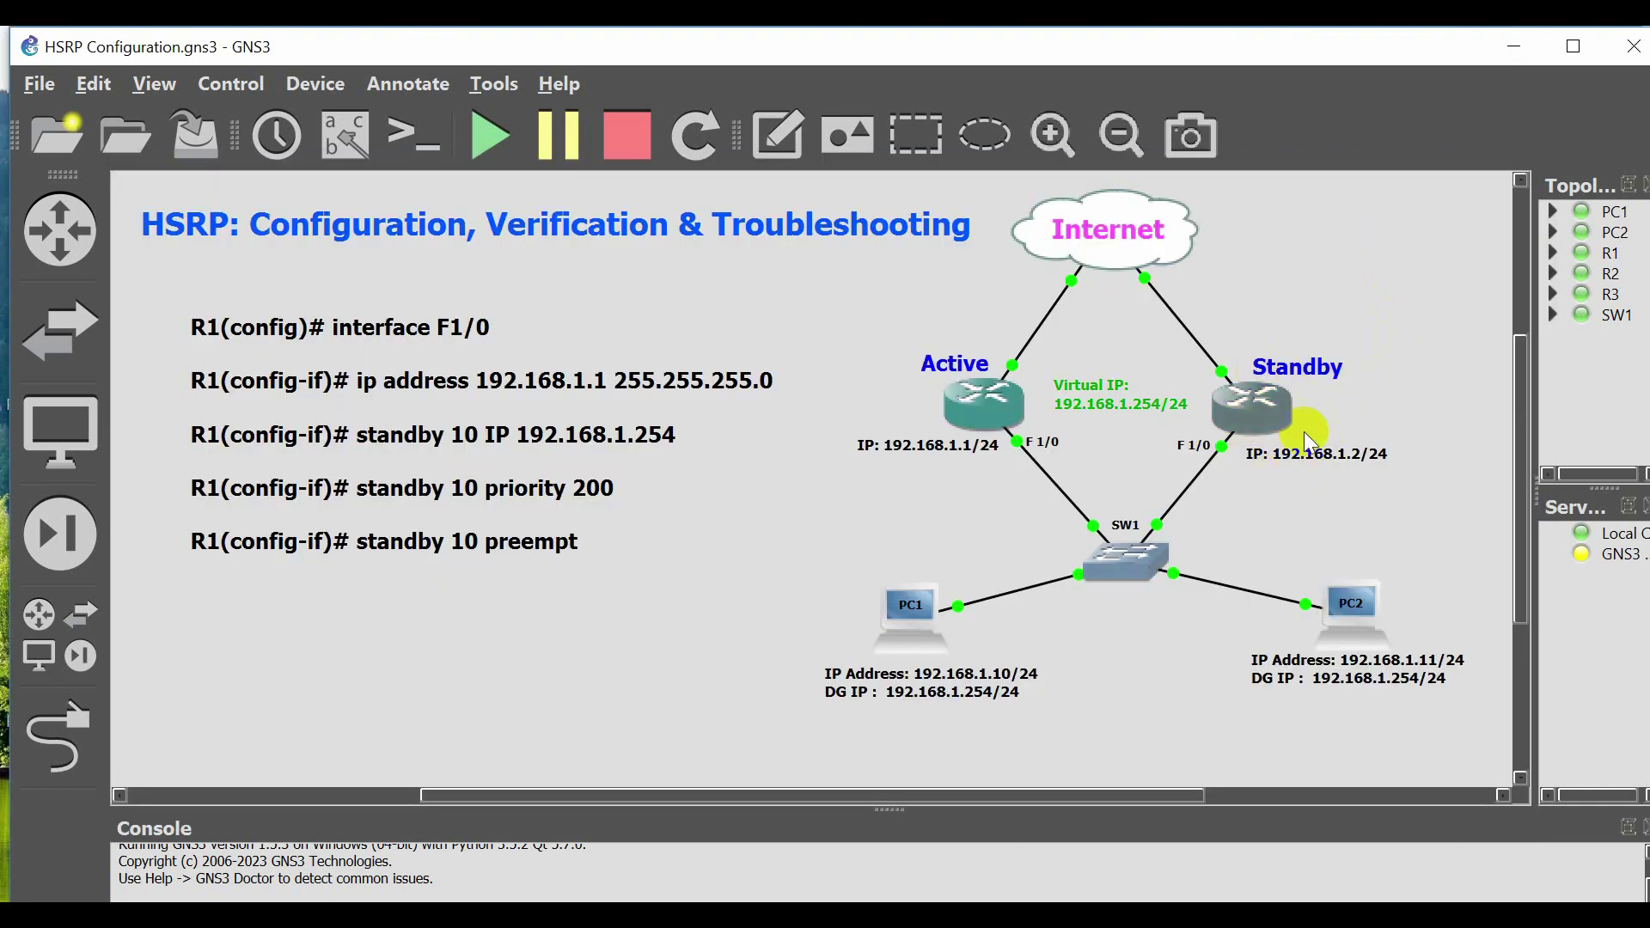
{"action": "key", "text": "alt+Tab"}
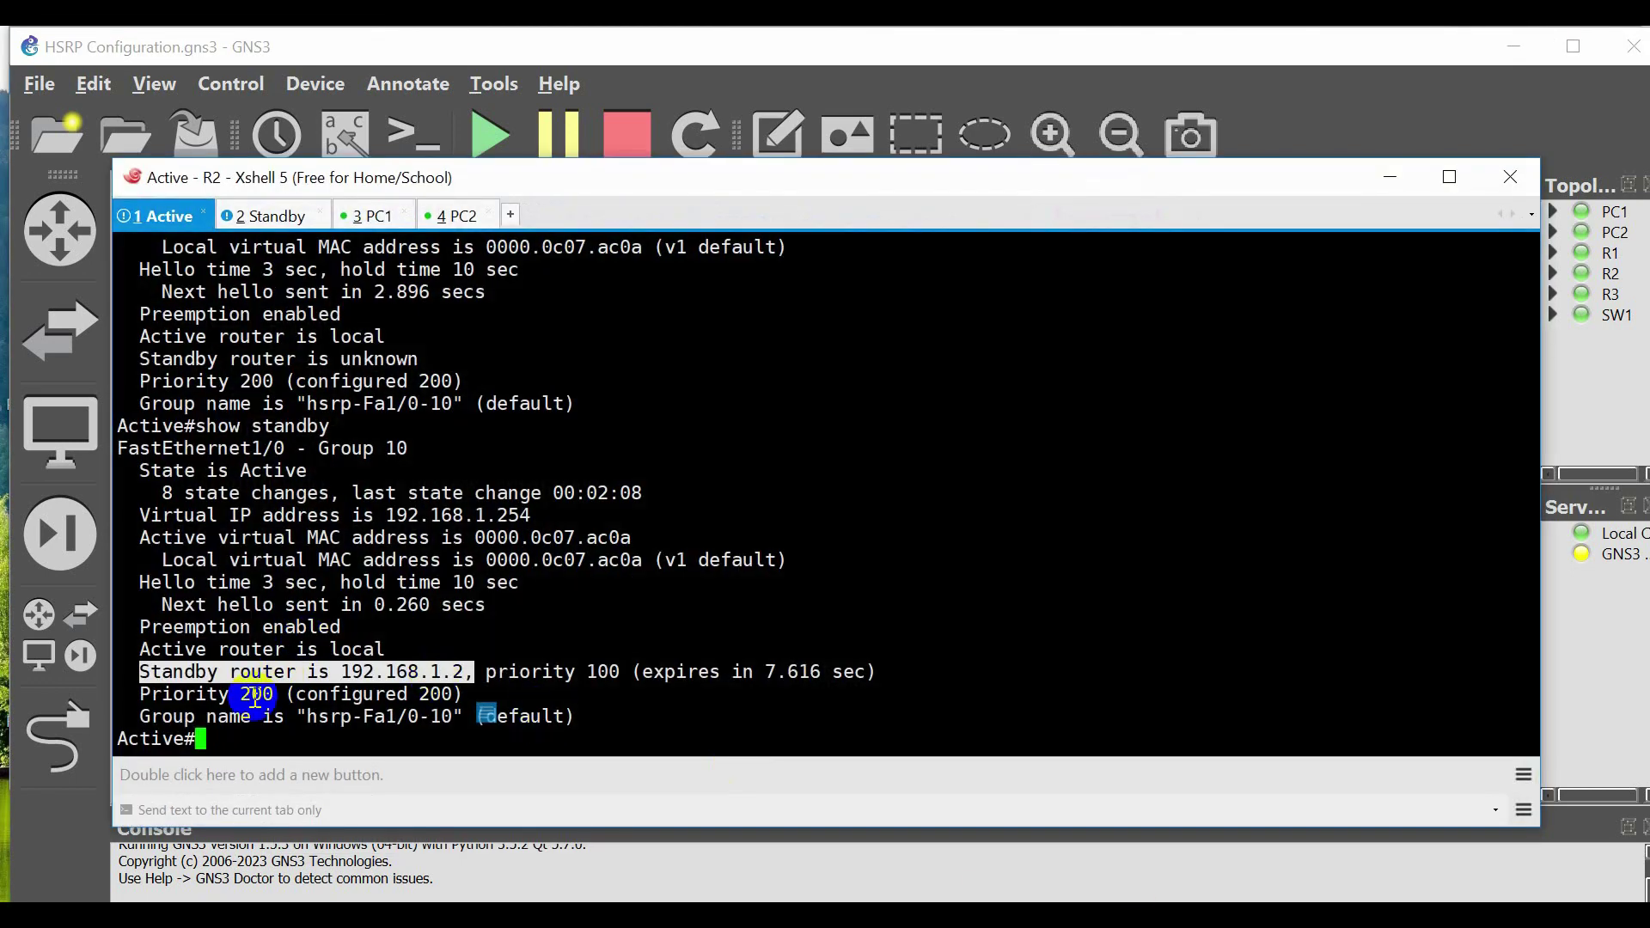
{"action": "left_click_drag", "start_coordinate": [143, 694], "coordinate": [289, 705]}
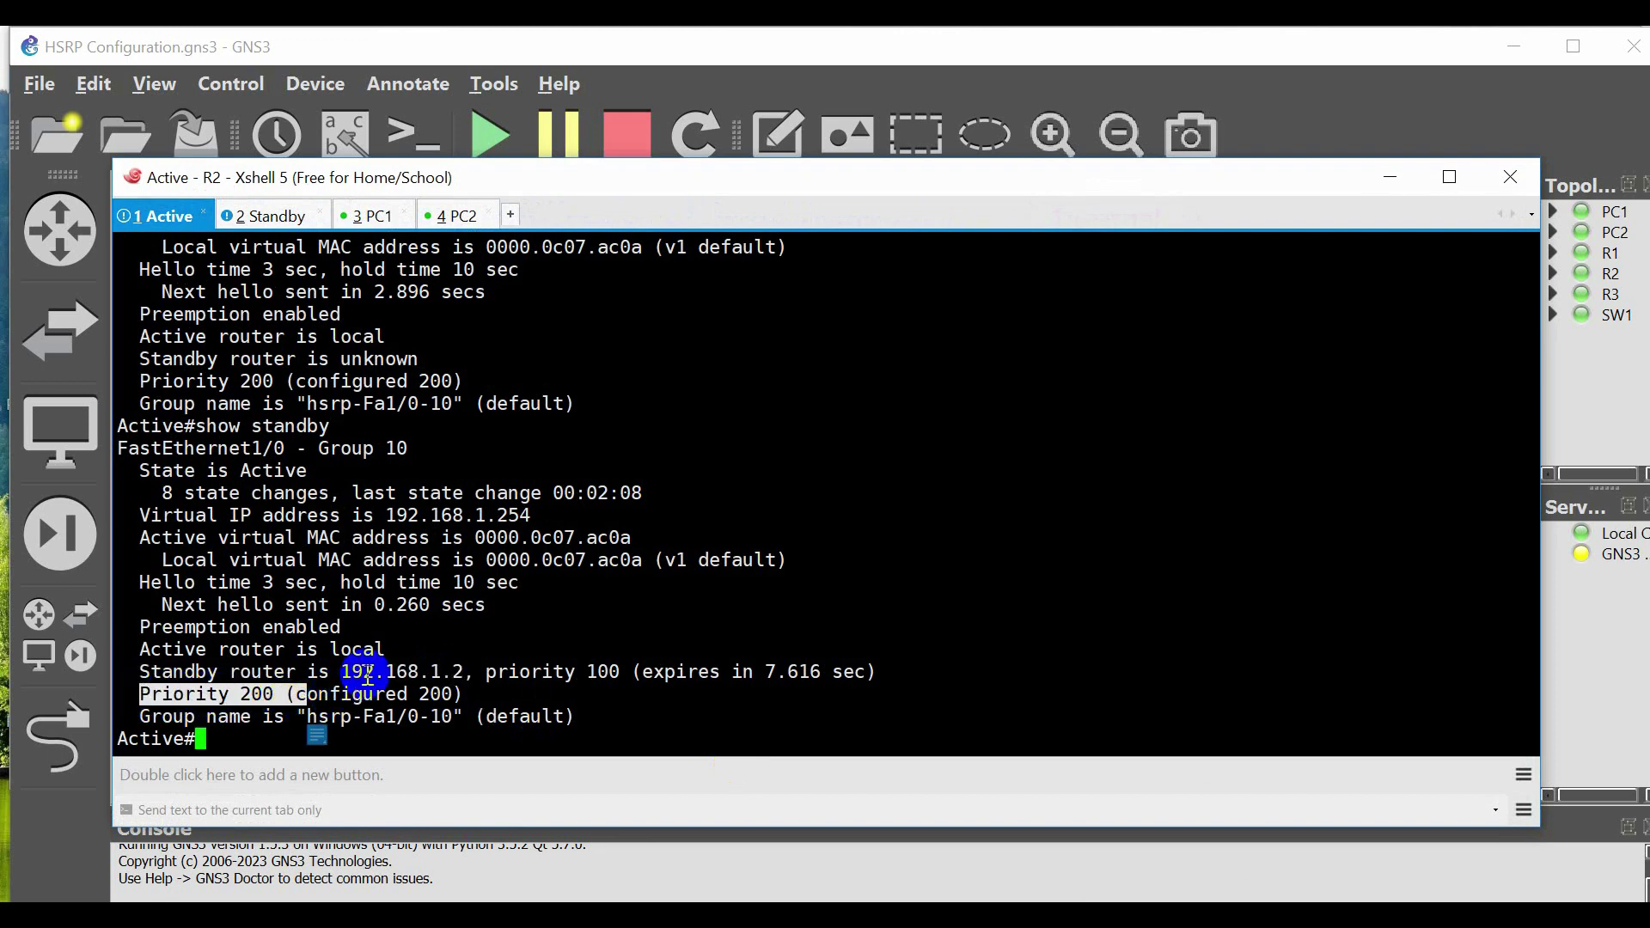
Switch to the Standby router's session, highlight the HSRP state change message and run show standby.
{"action": "left_click", "coordinate": [286, 213]}
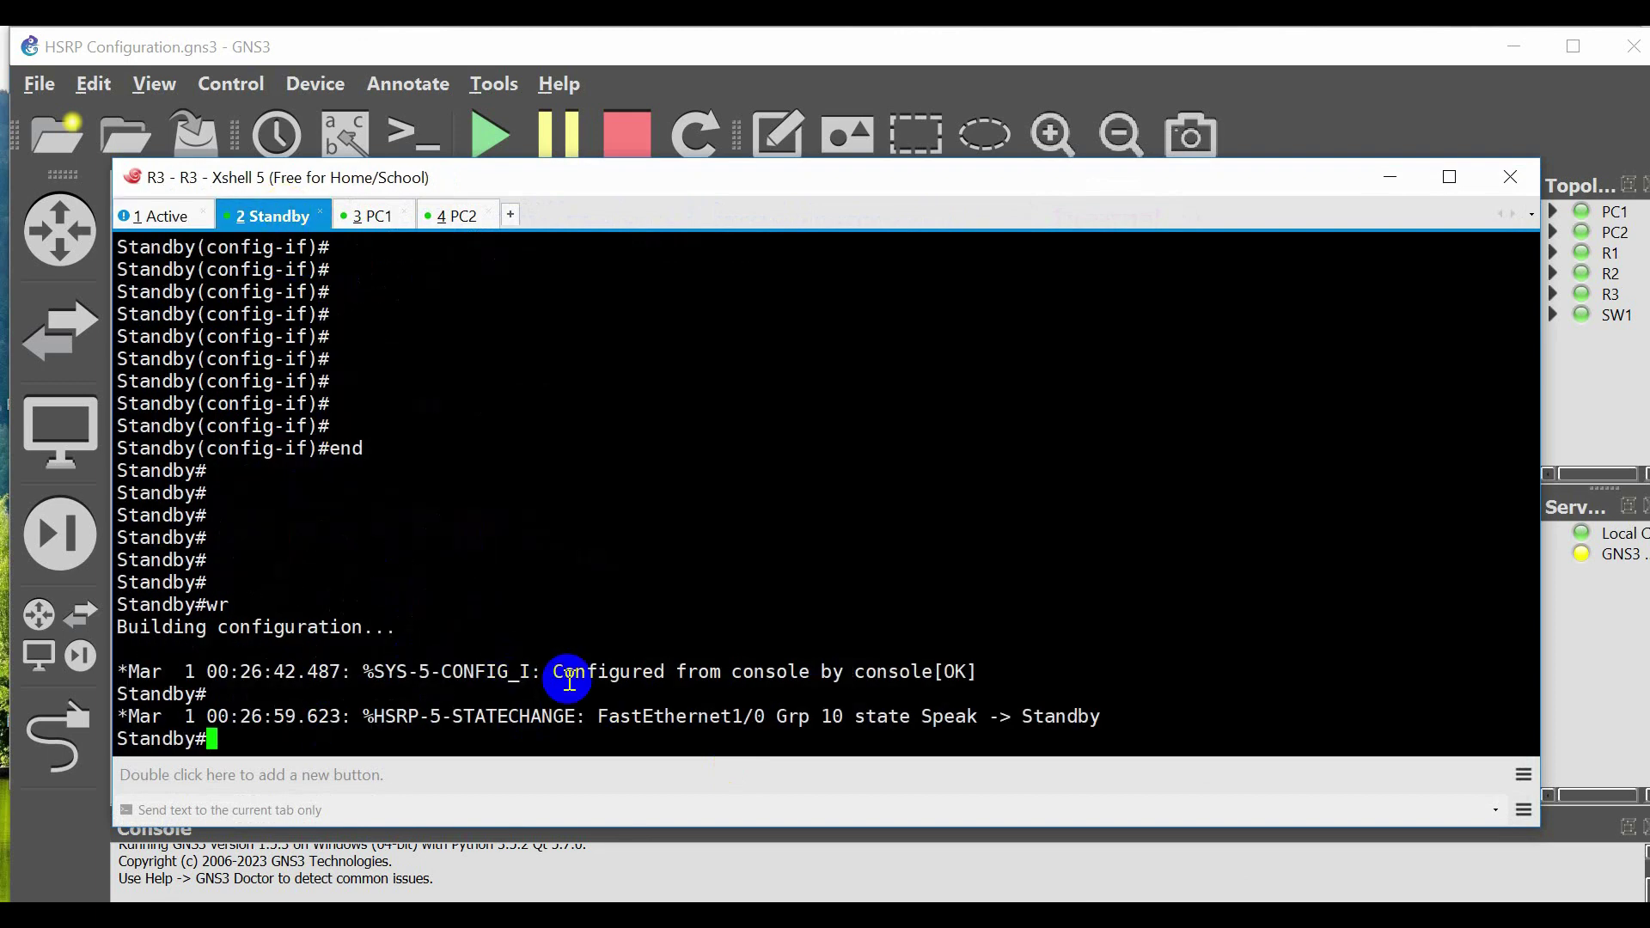
{"action": "type", "text": "sh"}
{"action": "key", "text": "Tab"}
{"action": "type", "text": "st"}
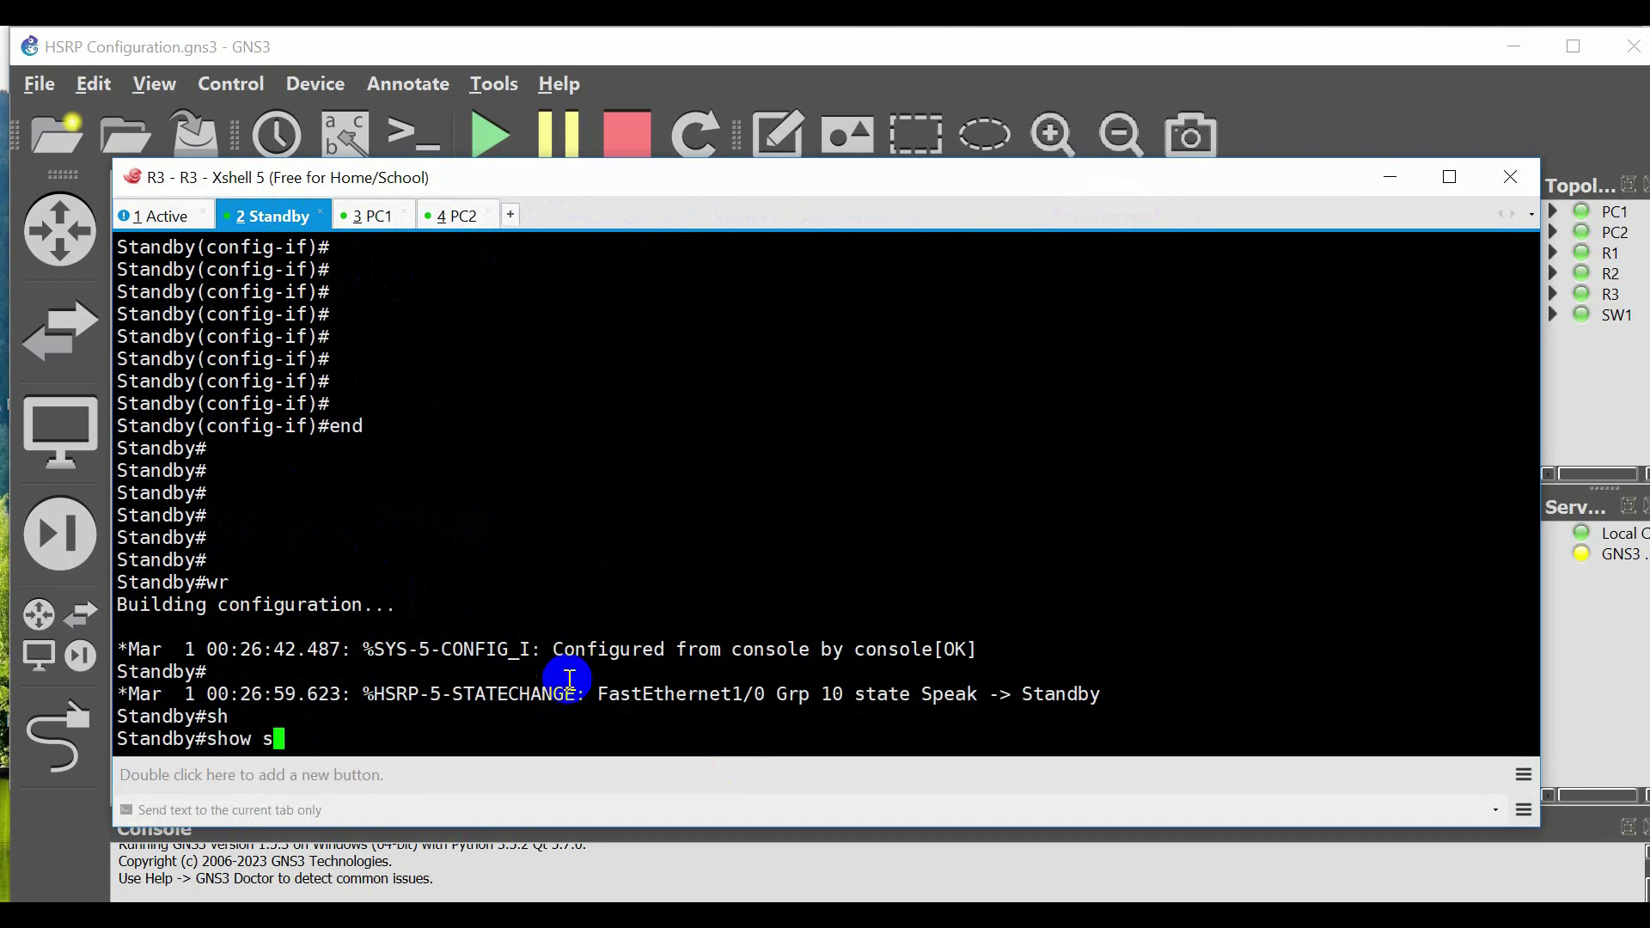
{"action": "key", "text": "Tab"}
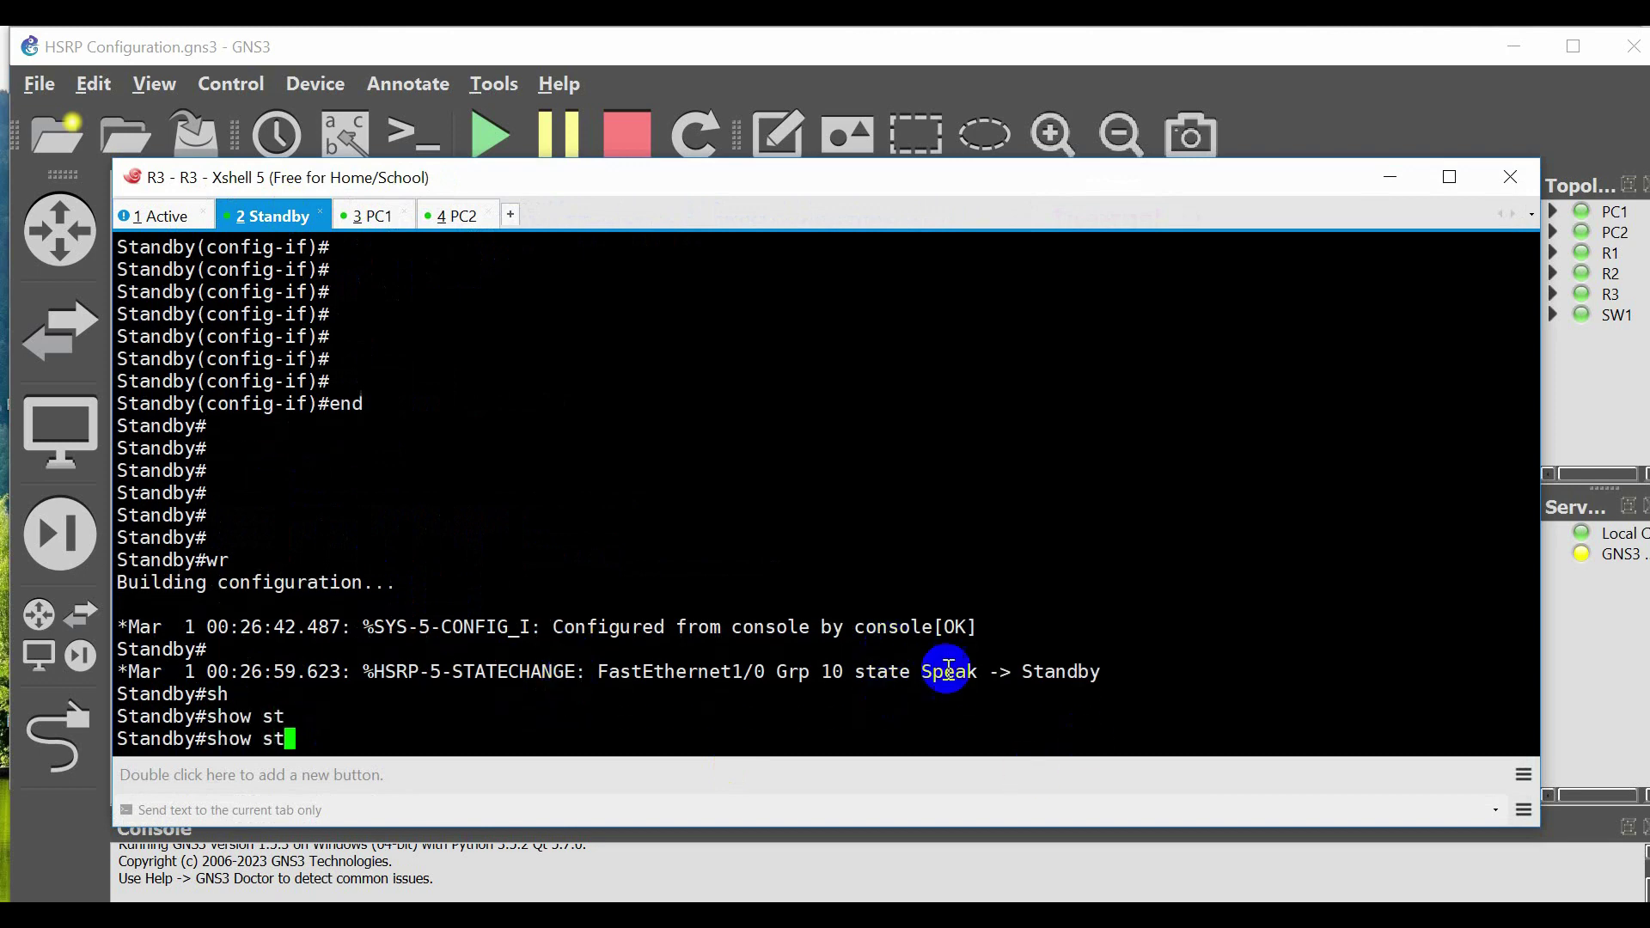
{"action": "left_click_drag", "start_coordinate": [864, 673], "coordinate": [1097, 678]}
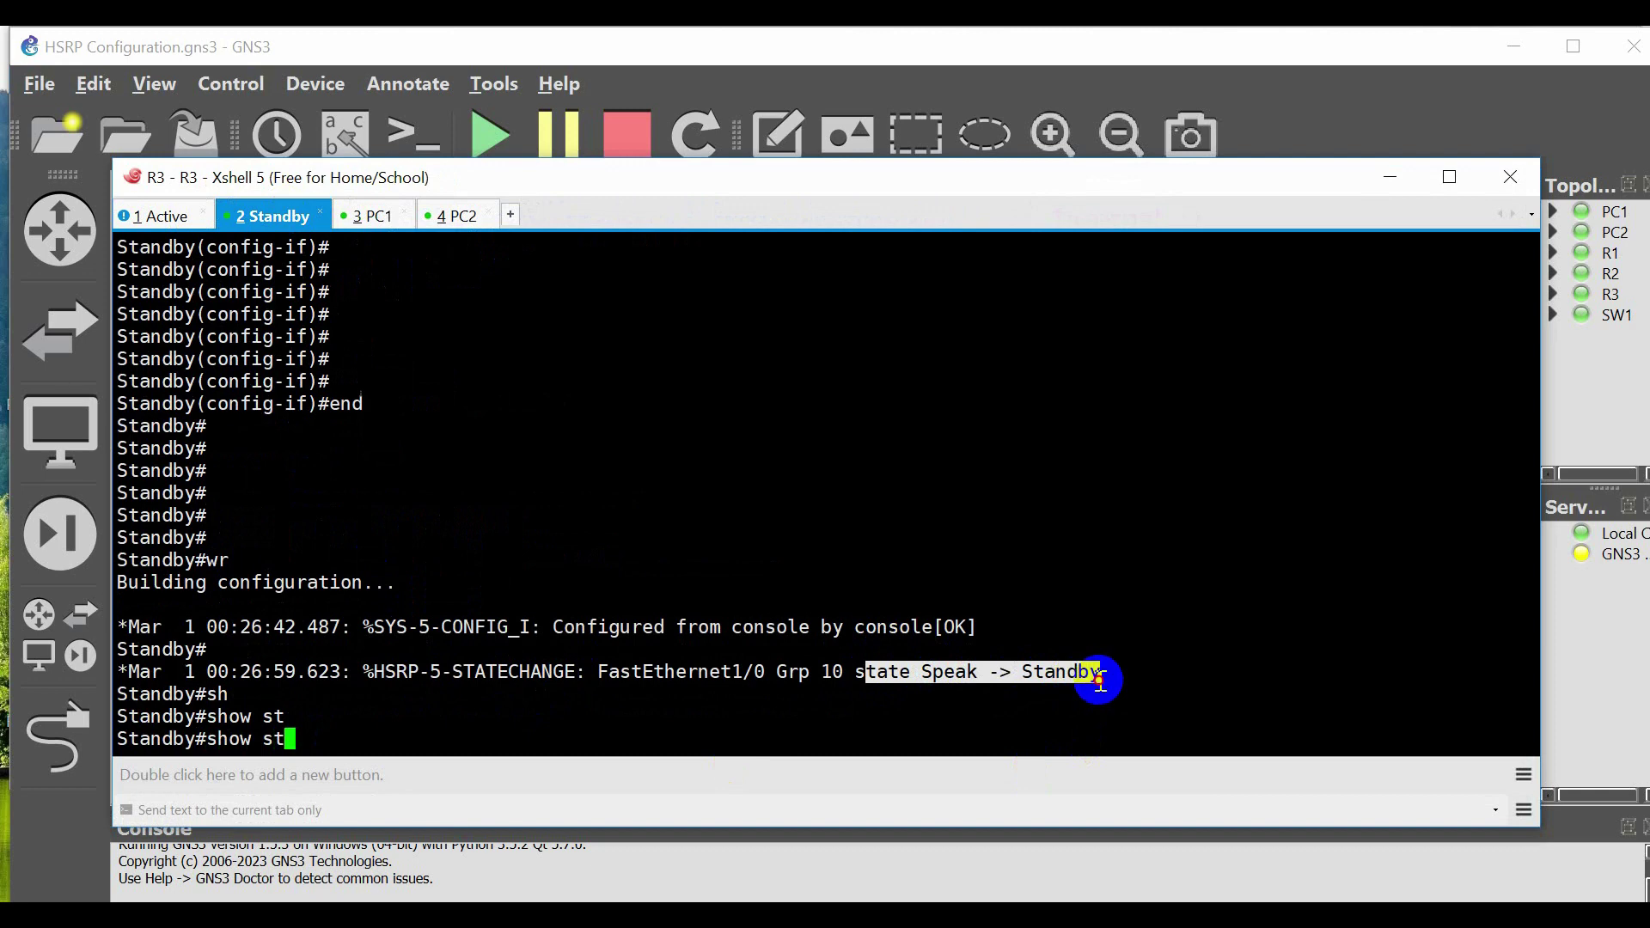
{"action": "left_click", "coordinate": [388, 742]}
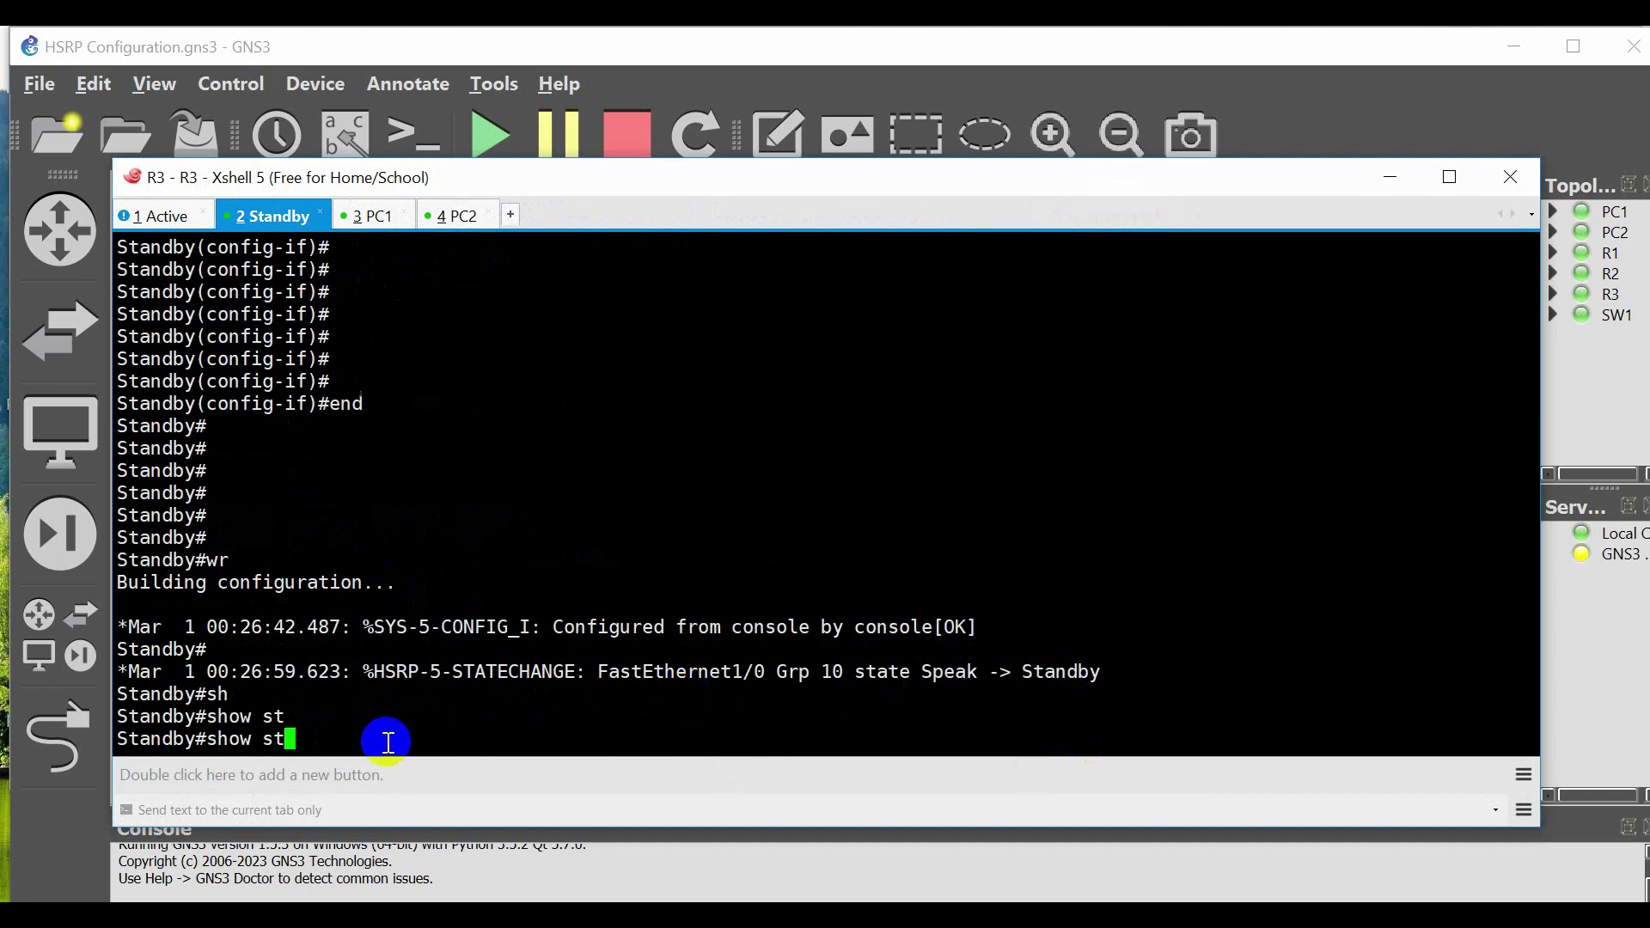
{"action": "key", "text": "Tab"}
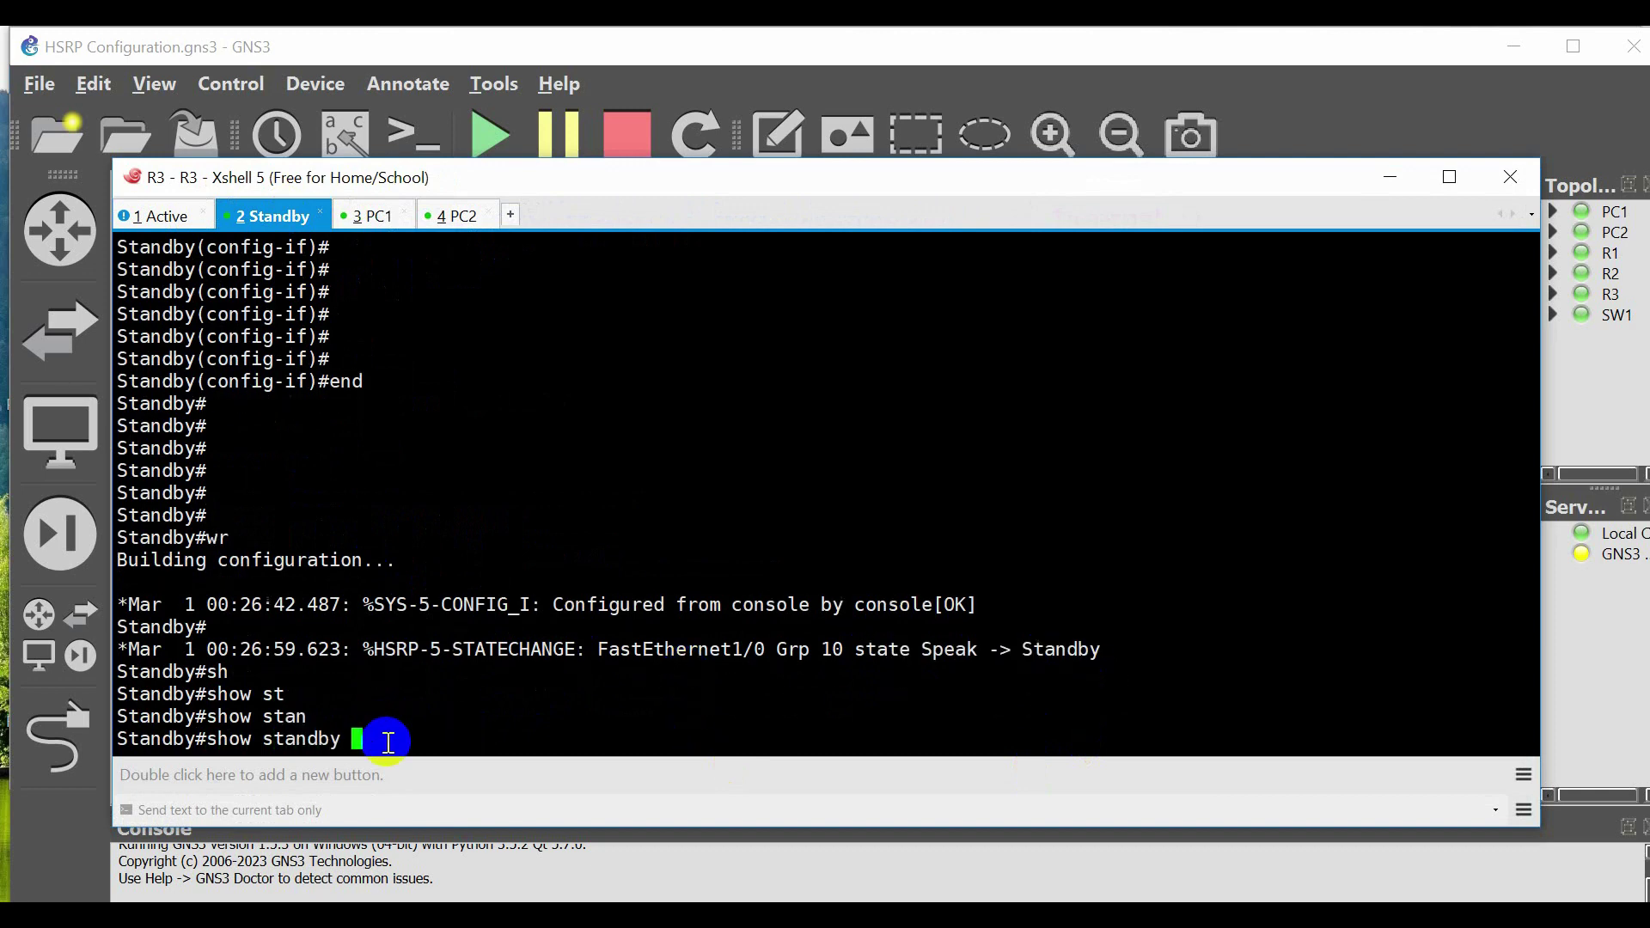
{"action": "key", "text": "Return"}
{"action": "key", "text": "Return"}
Highlight the state, virtual IP address and local virtual MAC lines in the Standby router's show standby output.
{"action": "left_click_drag", "start_coordinate": [138, 448], "coordinate": [290, 450]}
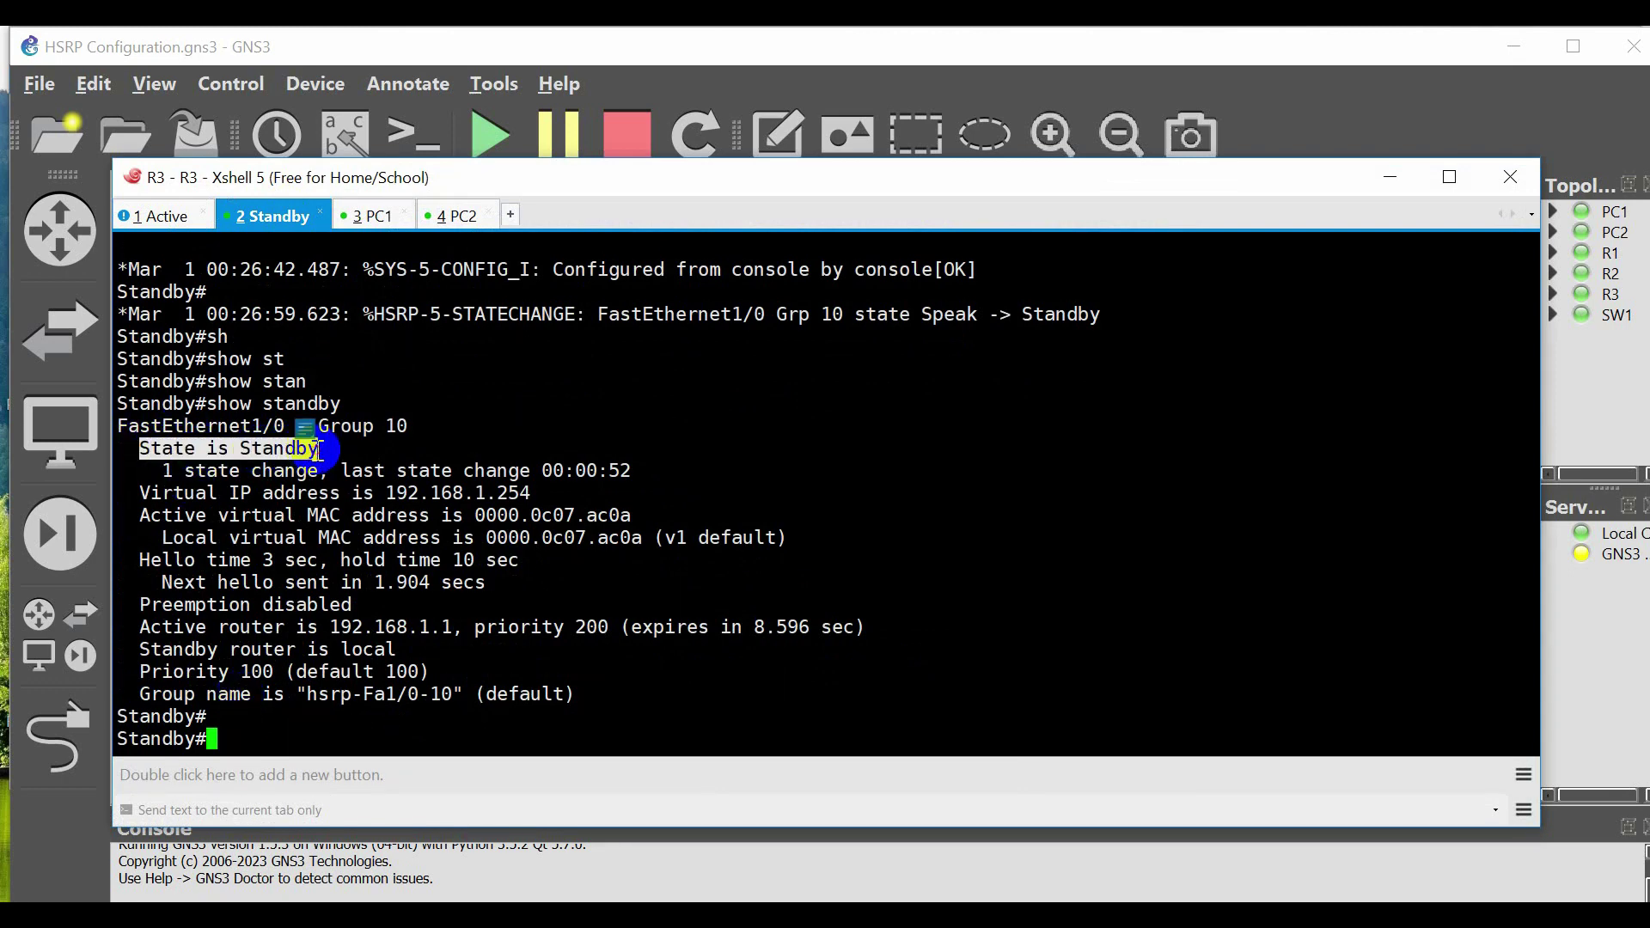
{"action": "left_click_drag", "start_coordinate": [138, 488], "coordinate": [524, 492]}
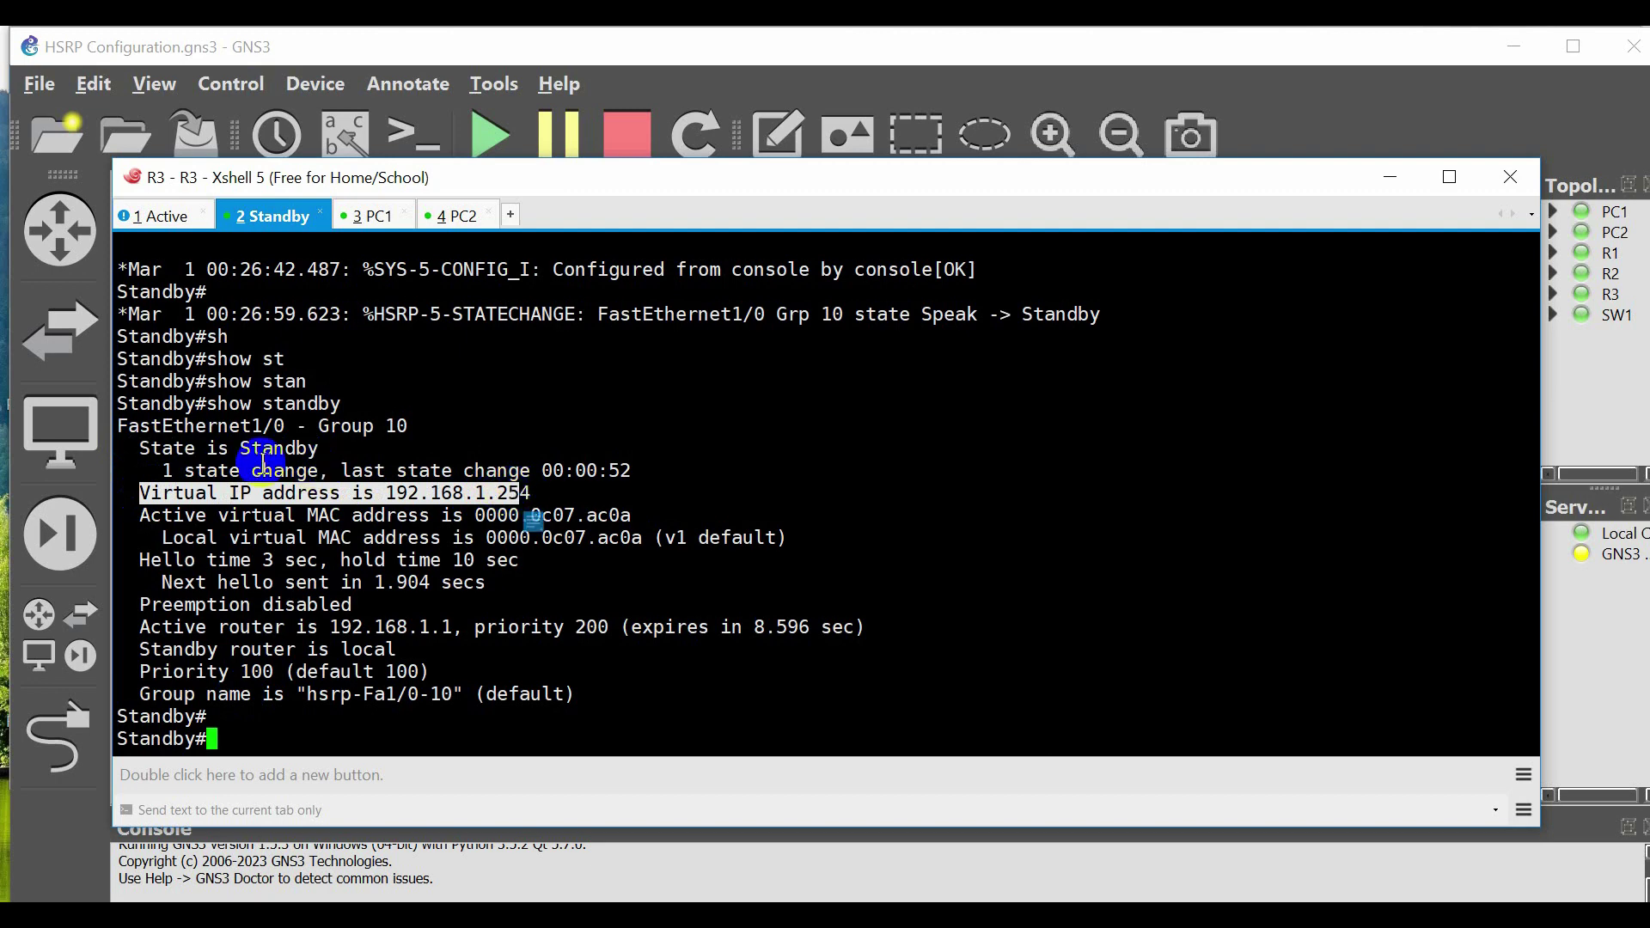
{"action": "left_click", "coordinate": [163, 541]}
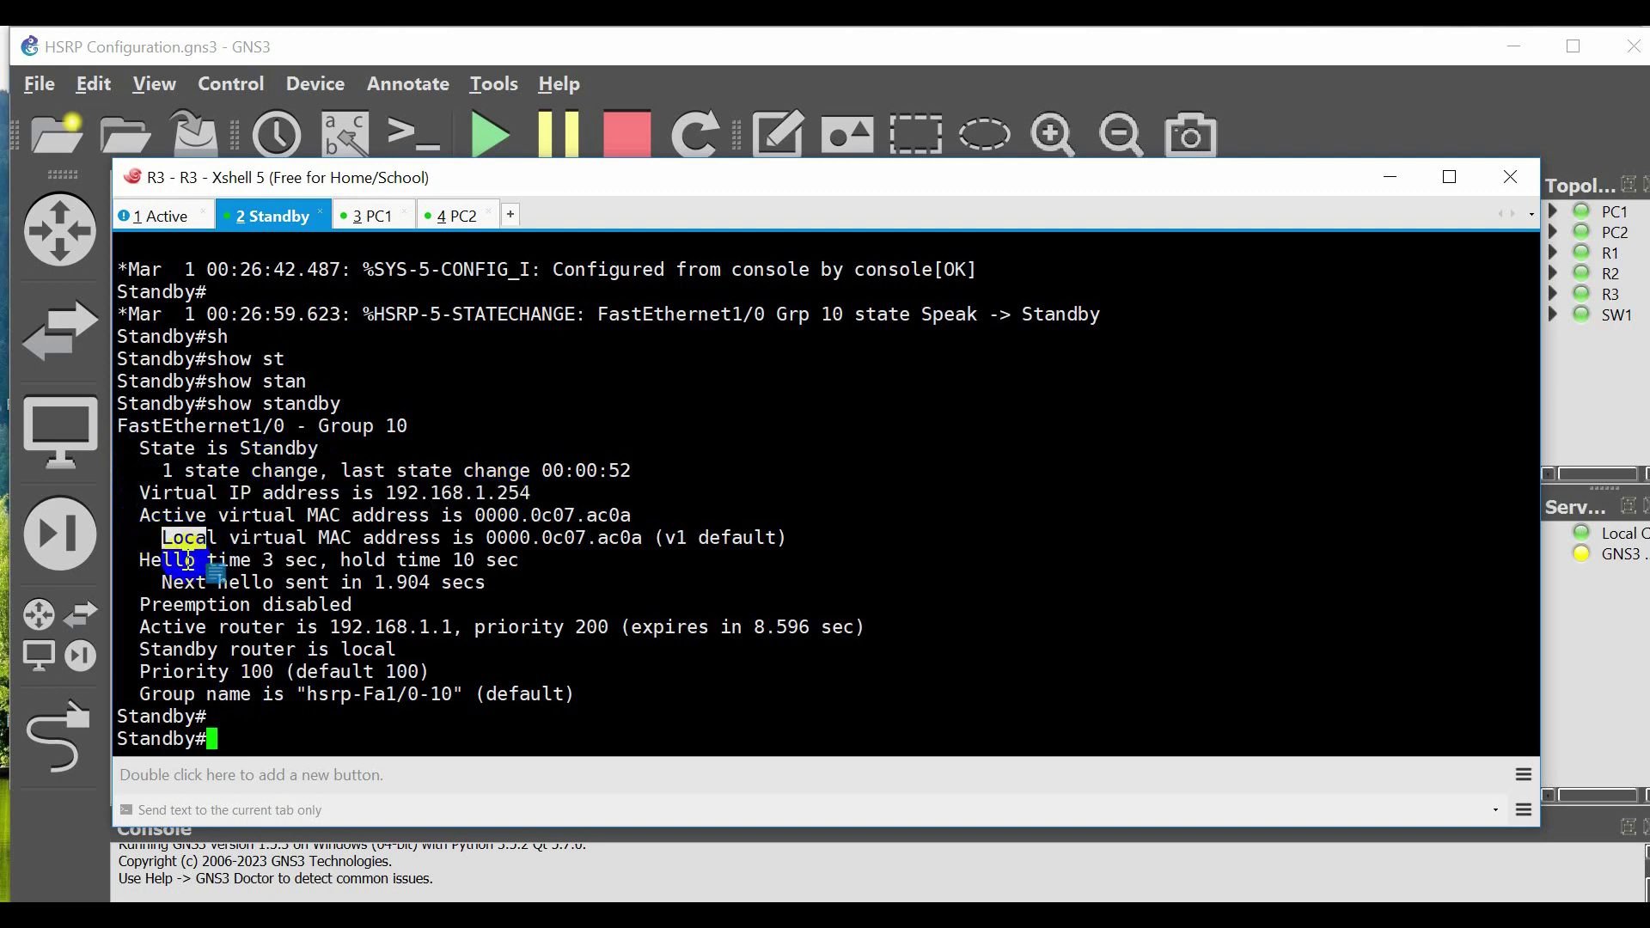
Highlight the hello timer, preemption and active router lines in the Standby router's show standby output.
{"action": "left_click_drag", "start_coordinate": [148, 559], "coordinate": [356, 604]}
{"action": "left_click", "coordinate": [221, 582]}
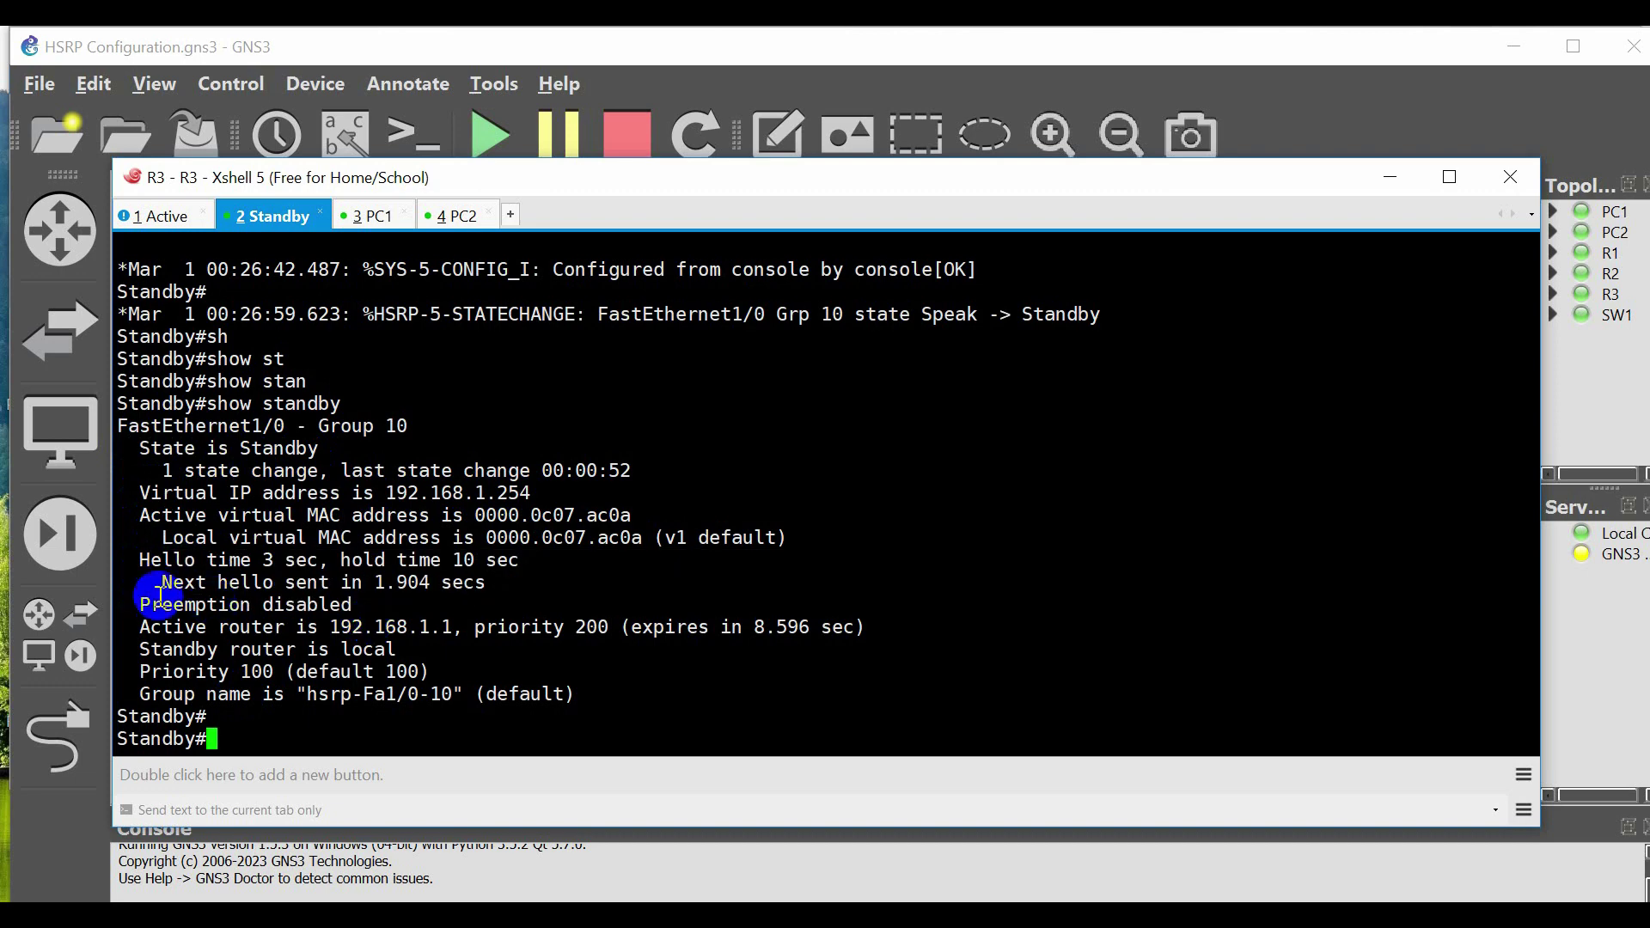
{"action": "left_click_drag", "start_coordinate": [140, 604], "coordinate": [357, 610]}
{"action": "left_click", "coordinate": [218, 646]}
{"action": "left_click_drag", "start_coordinate": [136, 628], "coordinate": [453, 630]}
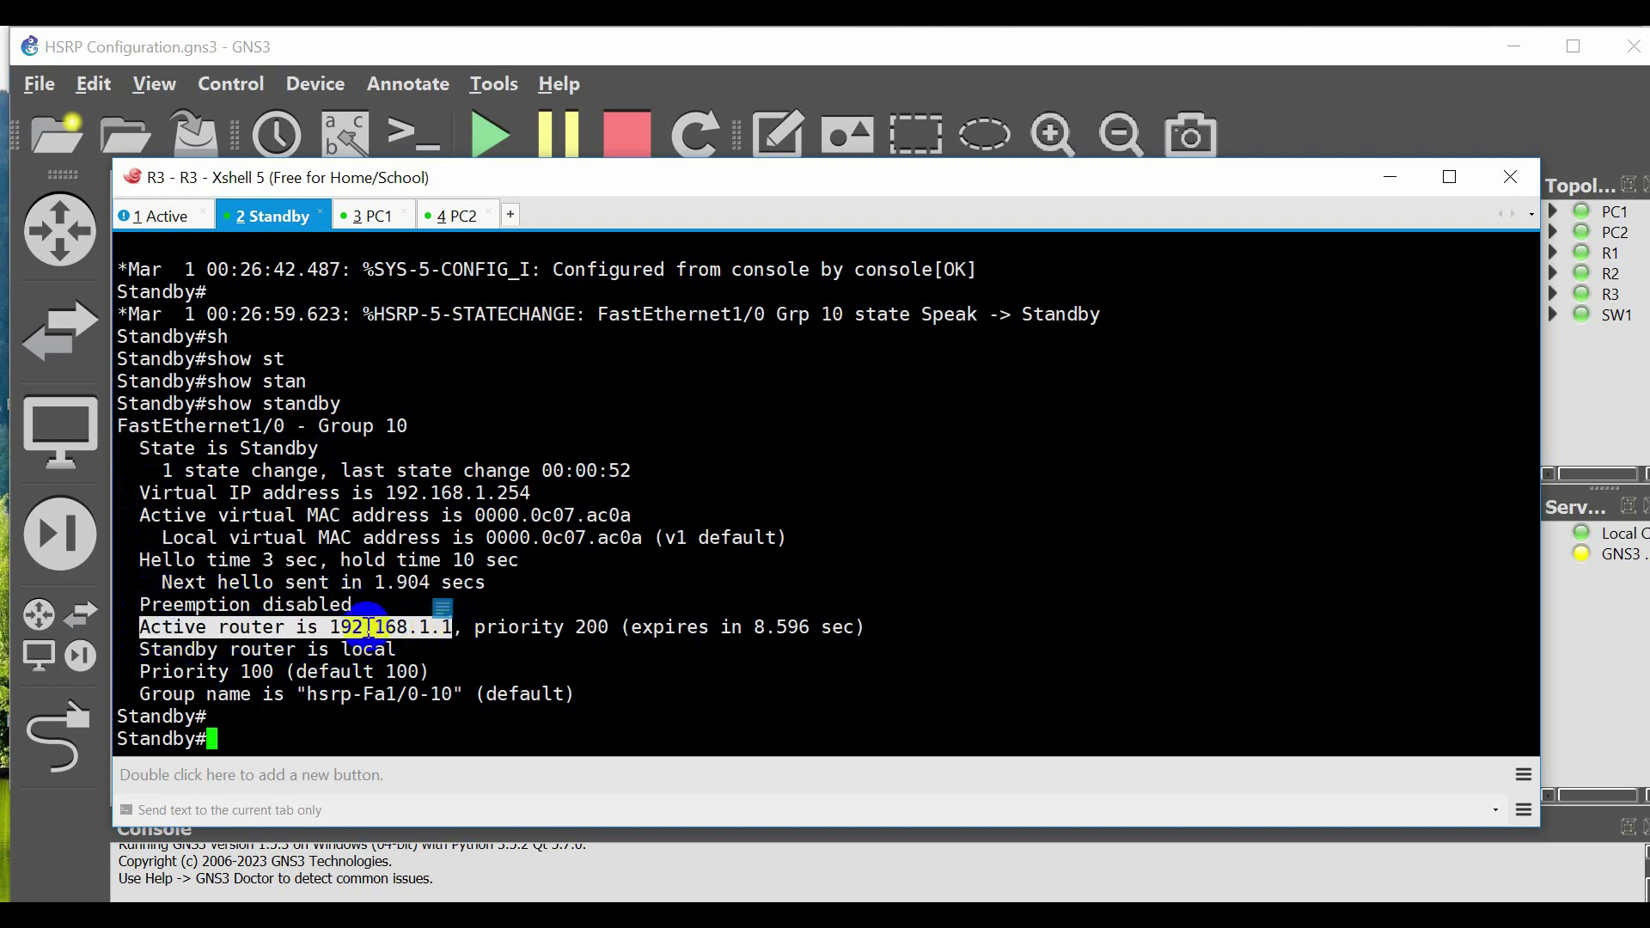
Check the active router's address against the GNS3 topology diagram, and highlight the standby router line in the Standby router's output.
{"action": "left_click", "coordinate": [1390, 182]}
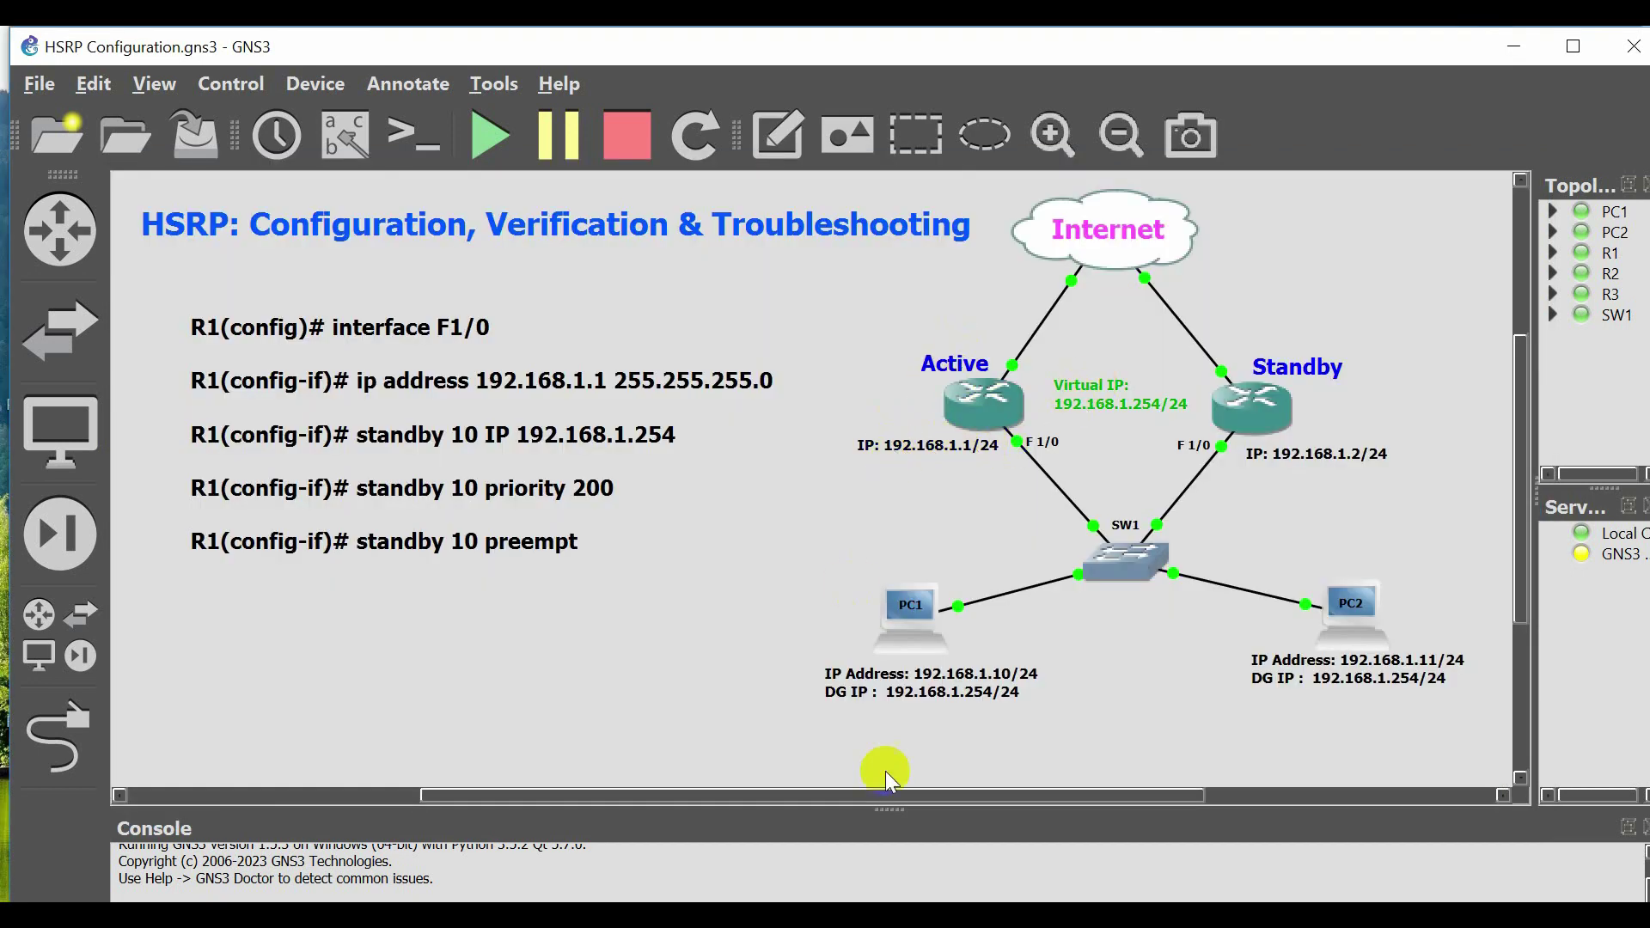
{"action": "left_click", "coordinate": [462, 740]}
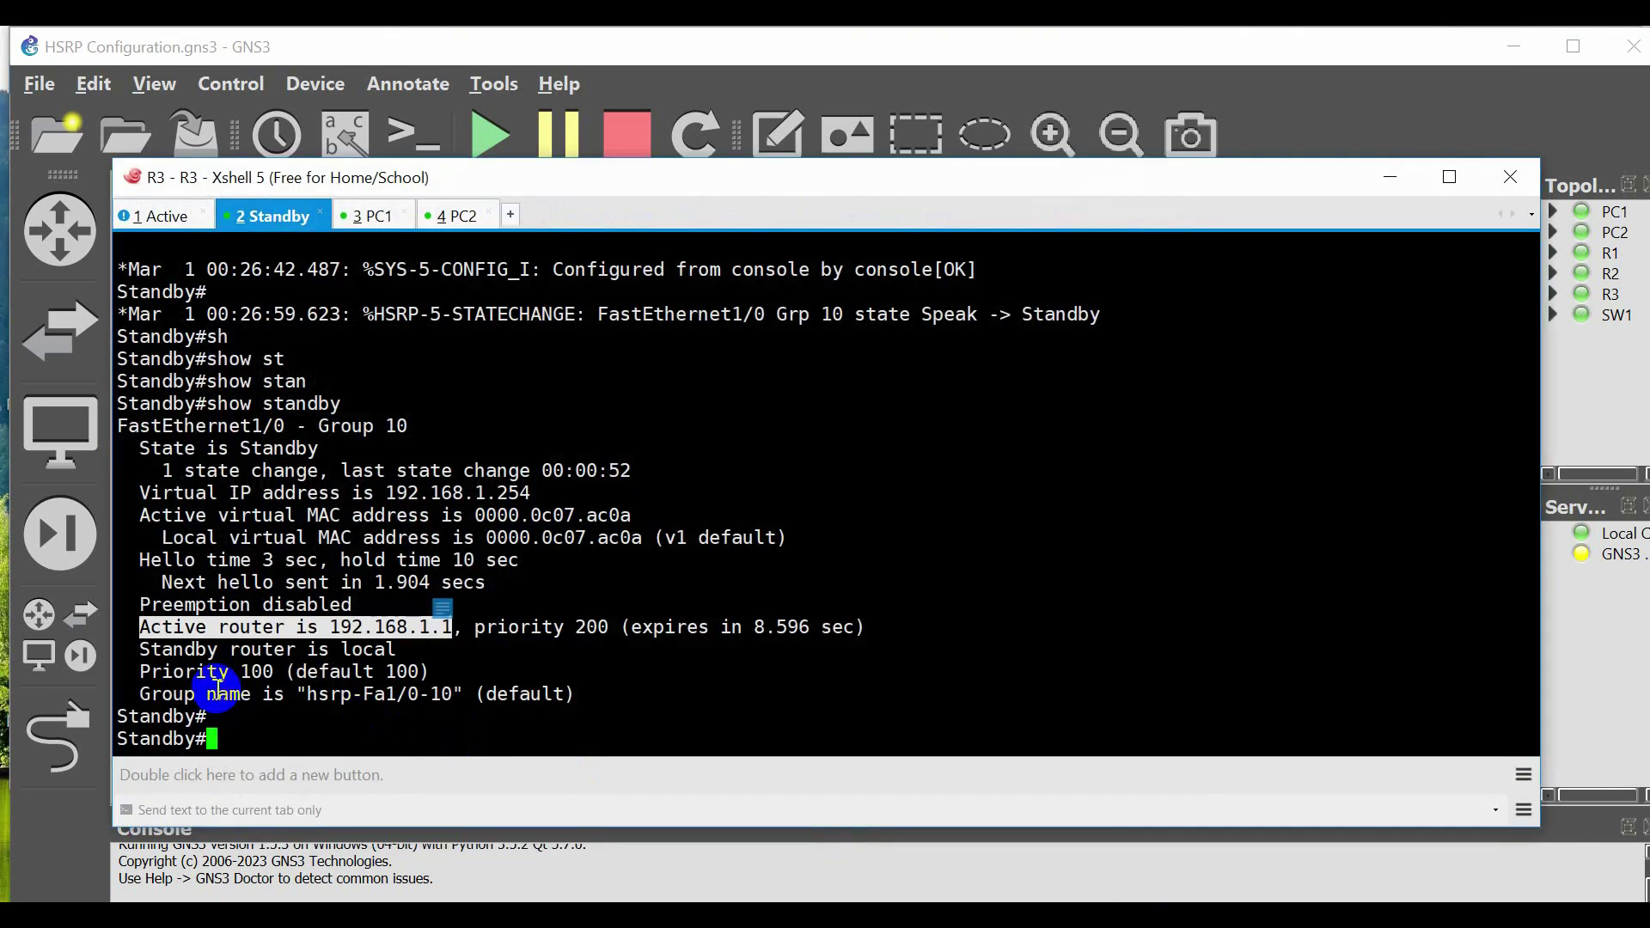
{"action": "left_click_drag", "start_coordinate": [149, 651], "coordinate": [398, 667]}
{"action": "left_click", "coordinate": [391, 670]}
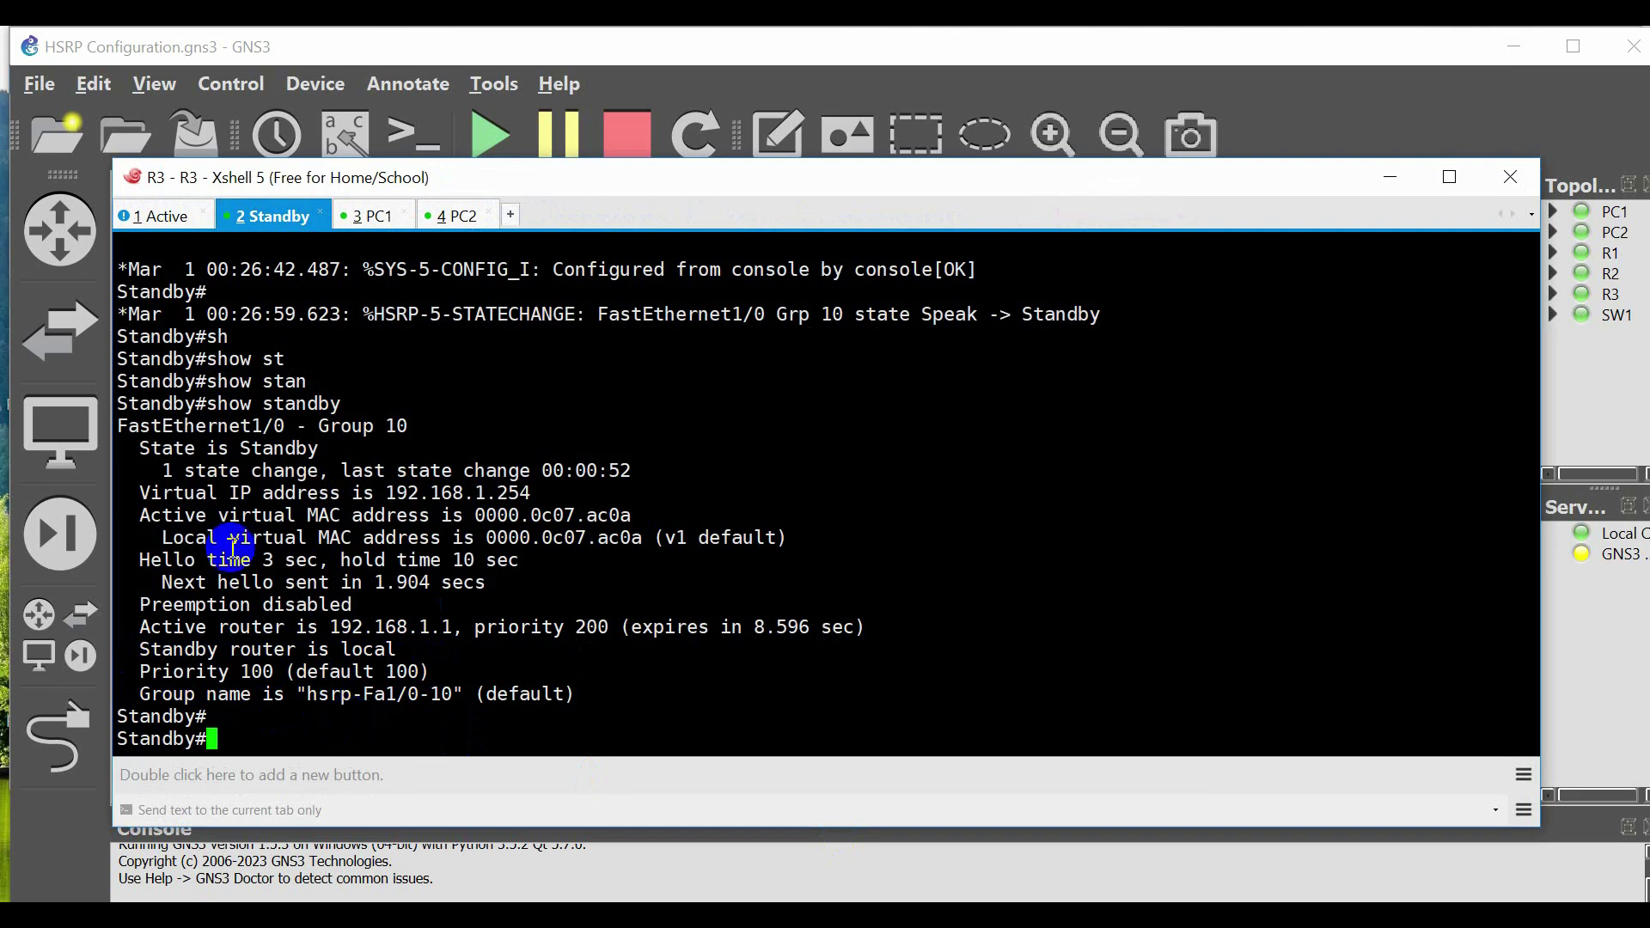
Switch to the Active router's session, add blank prompt lines and run show standby brief.
{"action": "left_click", "coordinate": [164, 230]}
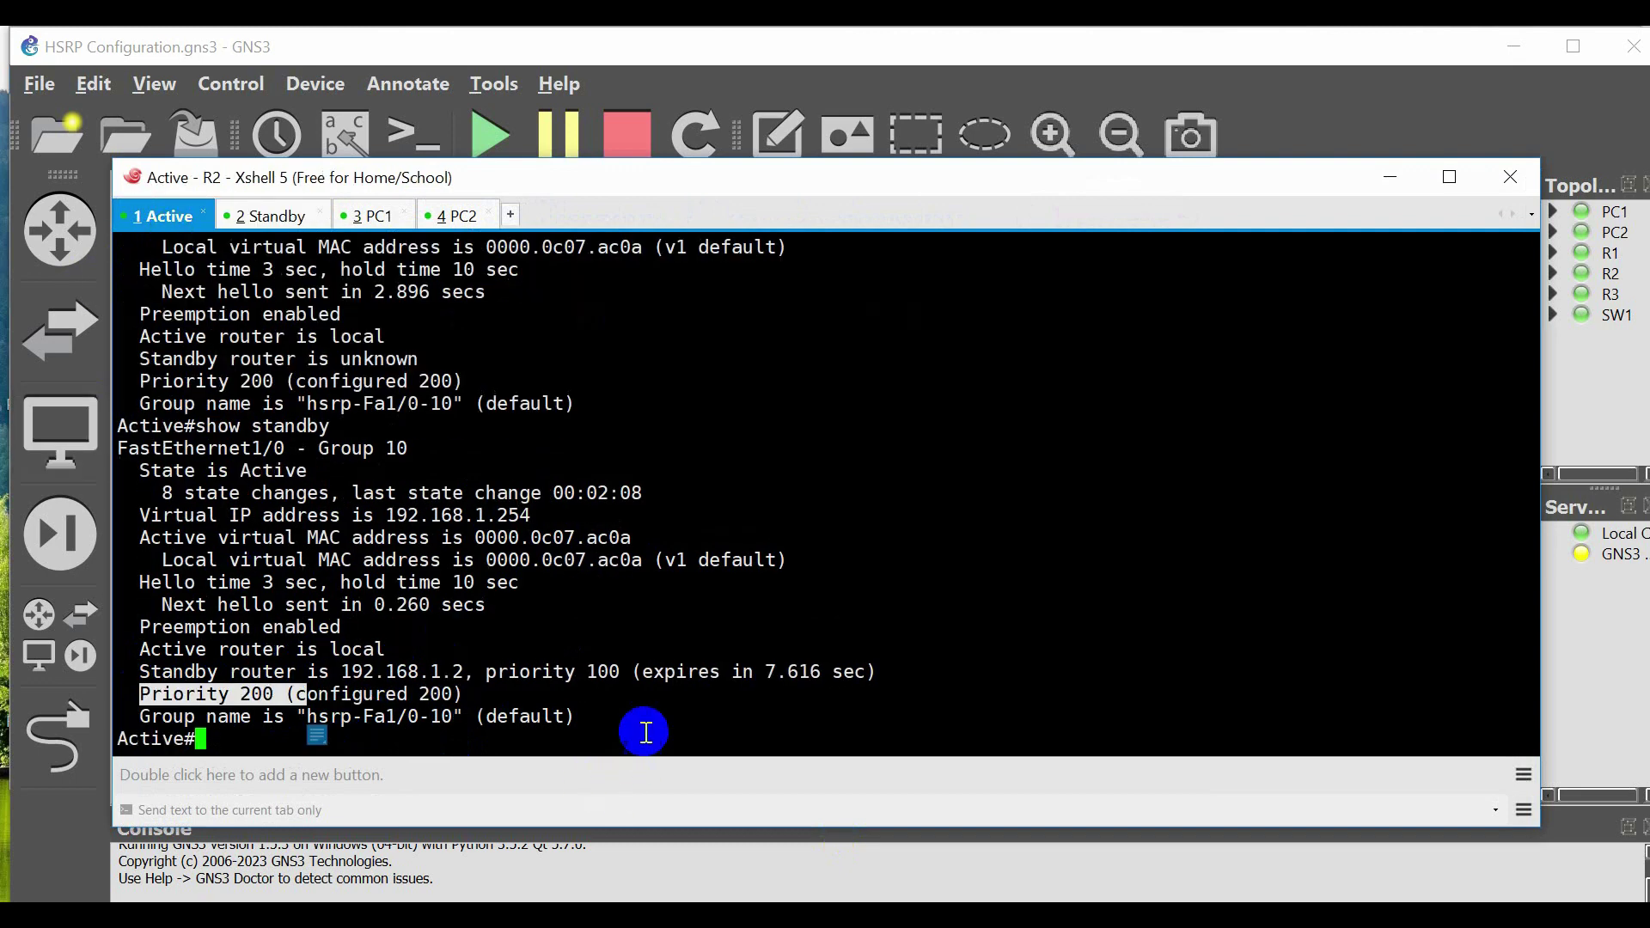
{"action": "key", "text": "Return"}
{"action": "key", "text": "Return"}
{"action": "key", "text": "Return"}
{"action": "key", "text": "Return"}
{"action": "key", "text": "Return"}
{"action": "key", "text": "Return"}
{"action": "key", "text": "Return"}
{"action": "key", "text": "Return"}
{"action": "key", "text": "Return"}
{"action": "key", "text": "Return"}
{"action": "key", "text": "Return"}
{"action": "key", "text": "Return"}
{"action": "key", "text": "Return"}
{"action": "key", "text": "Return"}
{"action": "key", "text": "Return"}
{"action": "key", "text": "Return"}
{"action": "key", "text": "Return"}
{"action": "key", "text": "Return"}
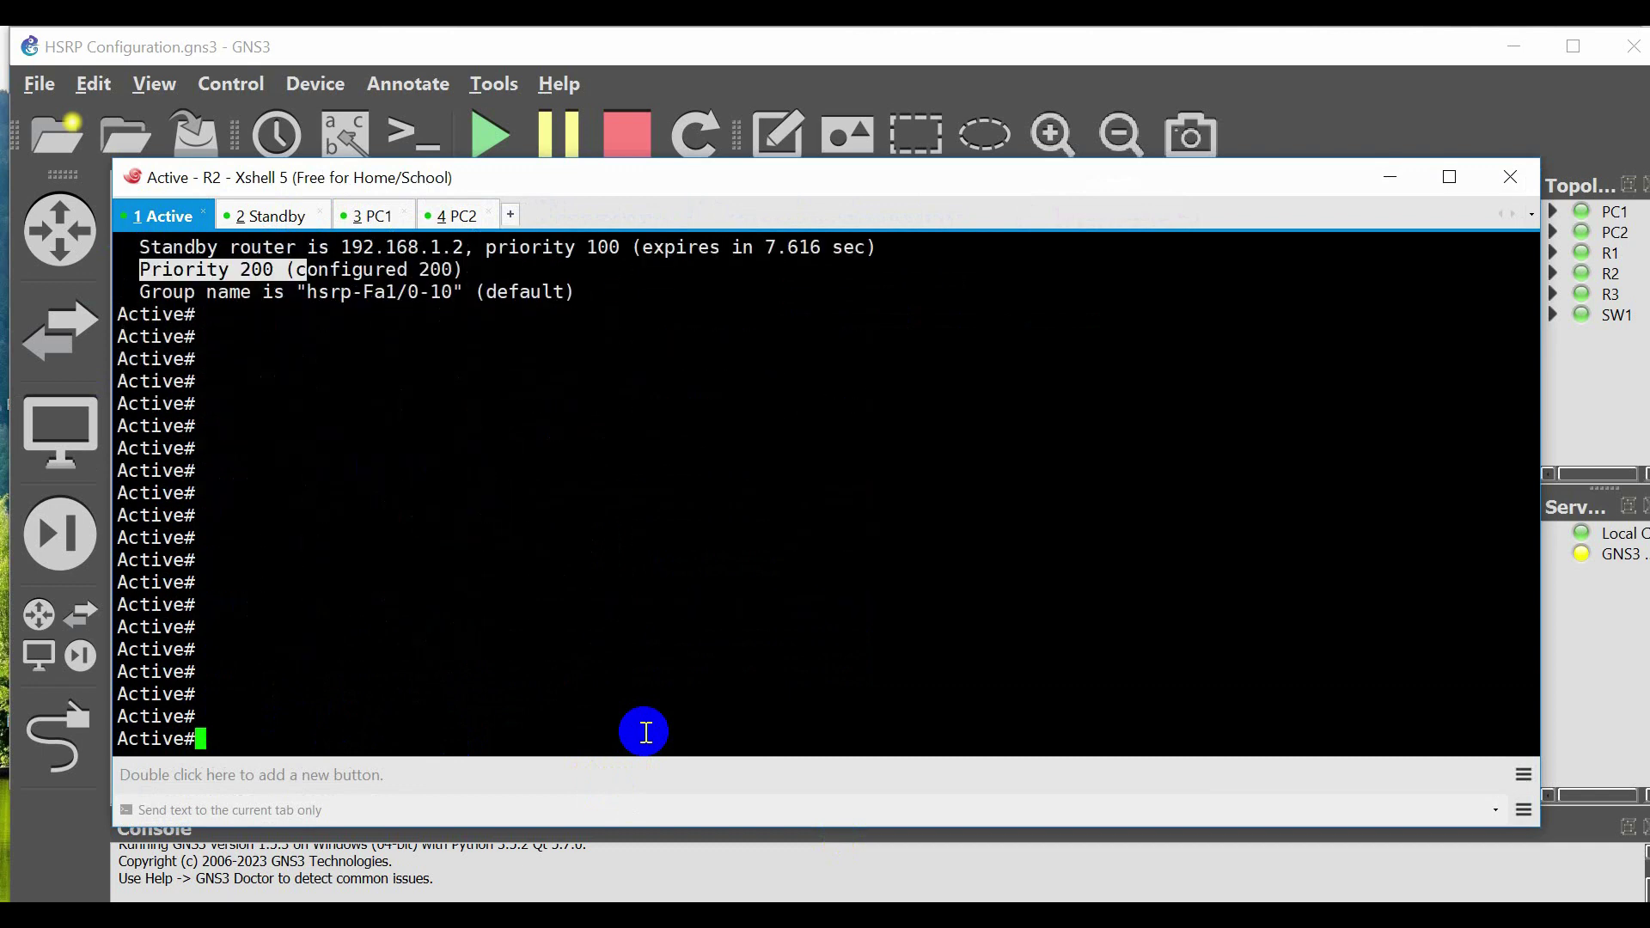
{"action": "type", "text": "sh"}
{"action": "key", "text": "Tab"}
{"action": "type", "text": "stan"}
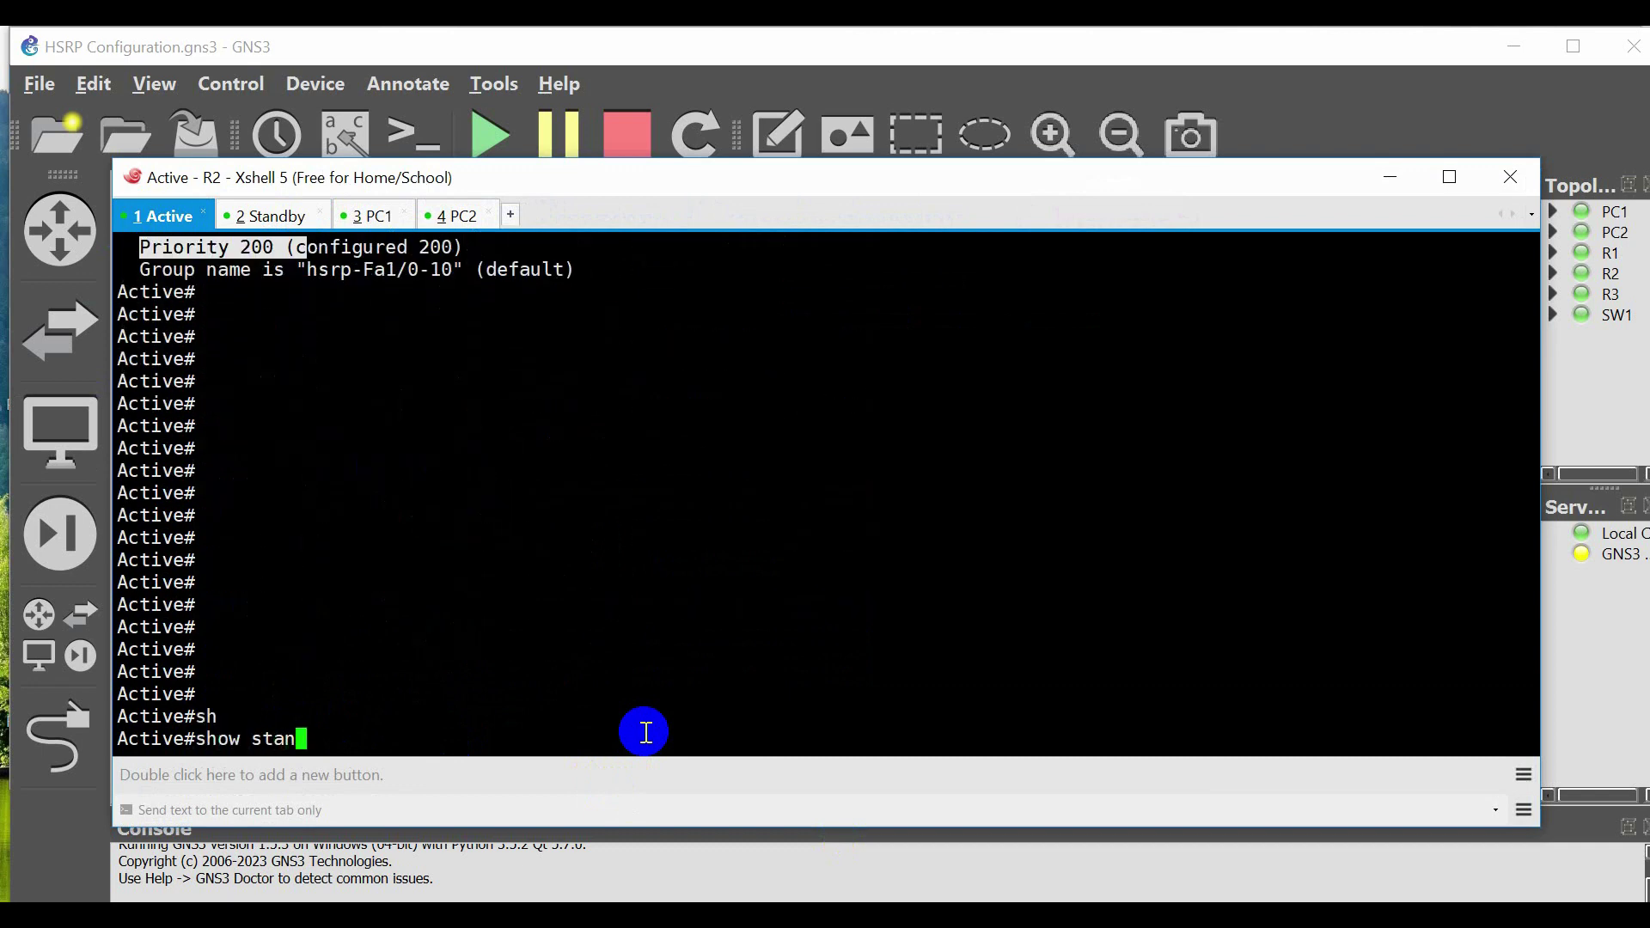
{"action": "type", "text": "d"}
{"action": "key", "text": "Tab"}
{"action": "type", "text": "br"}
{"action": "key", "text": "Tab"}
{"action": "key", "text": "Return"}
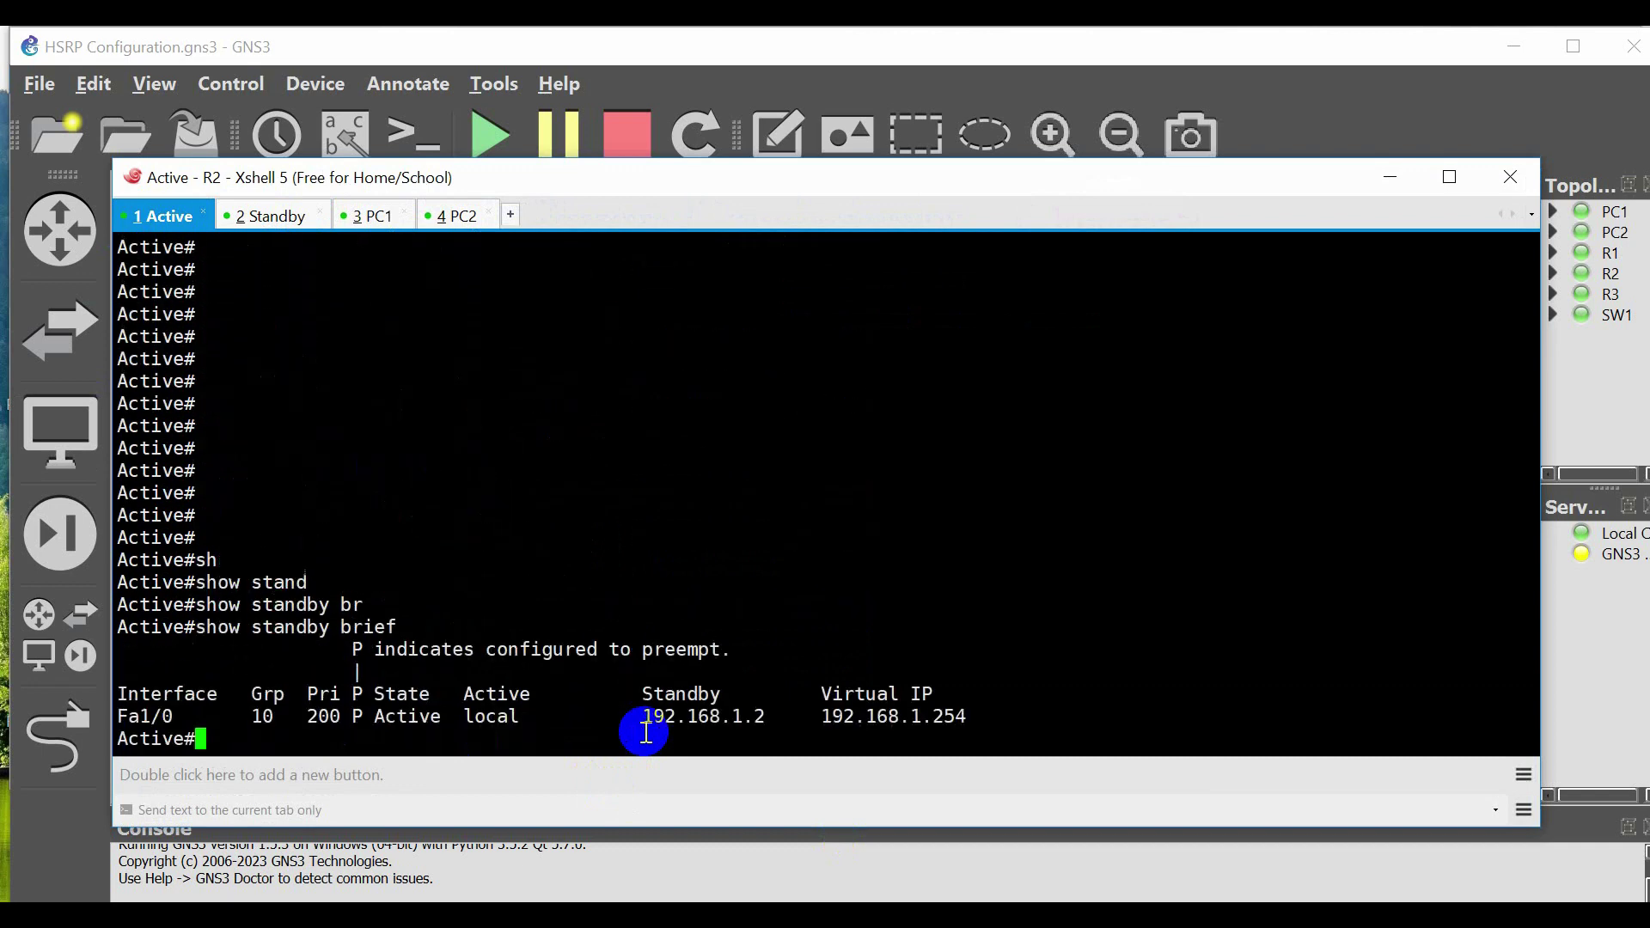
{"action": "key", "text": "Return"}
{"action": "key", "text": "Return"}
{"action": "key", "text": "Return"}
{"action": "key", "text": "Return"}
{"action": "key", "text": "Return"}
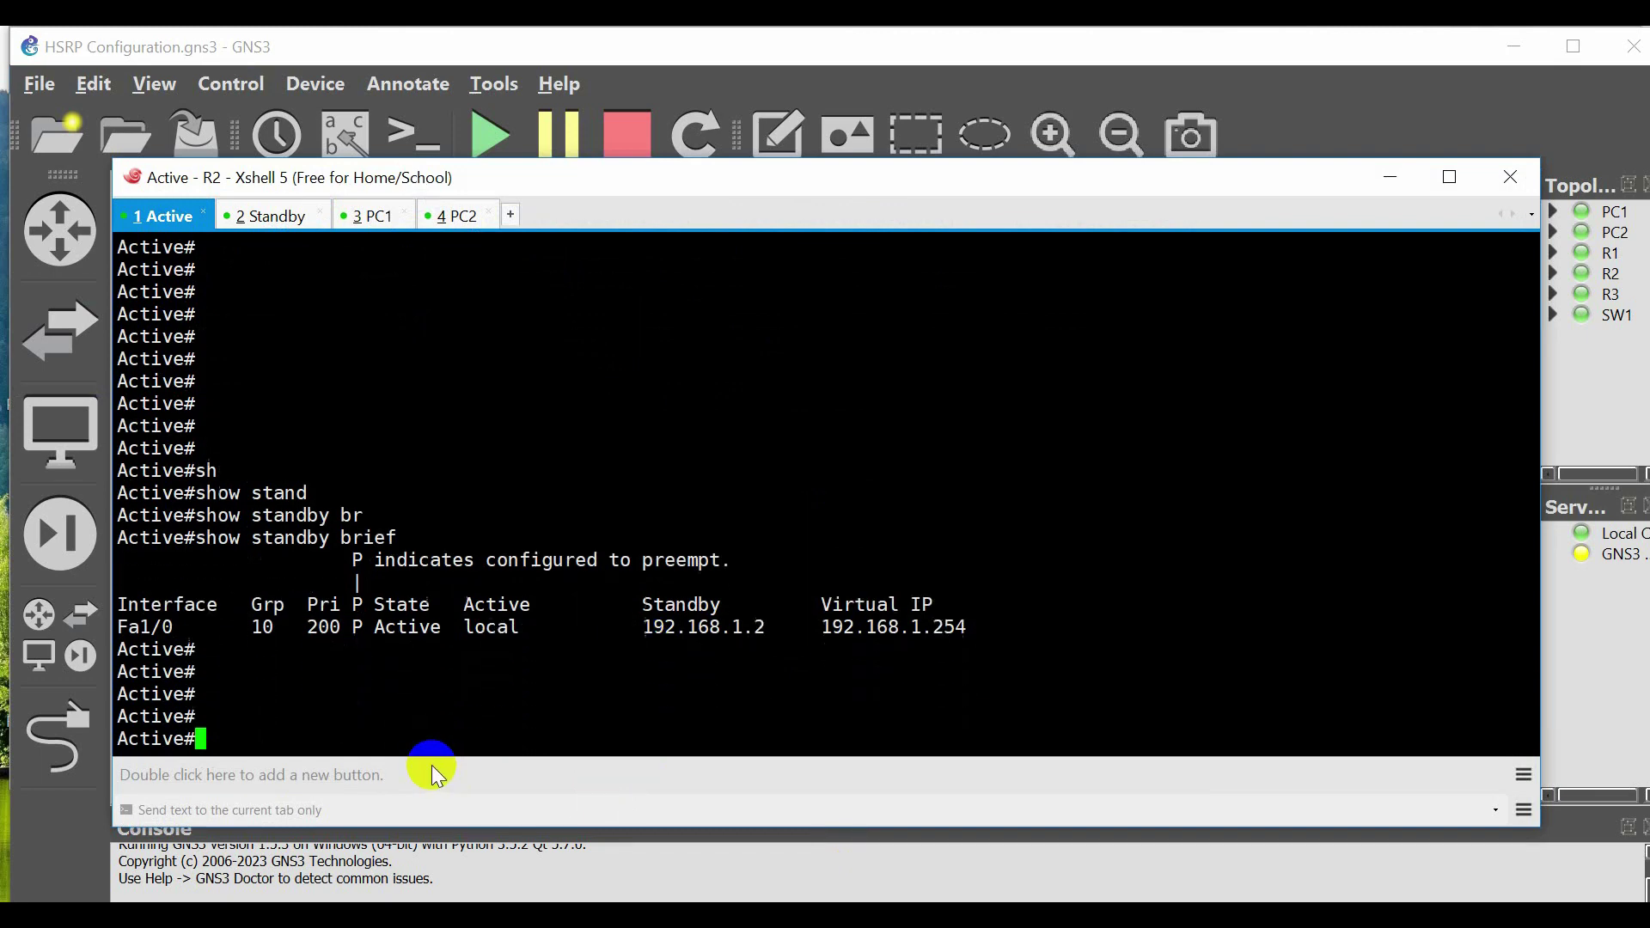
Highlight the interface, group, priority, state, standby and virtual IP values in the Active router's brief output.
{"action": "double_click", "coordinate": [128, 604]}
{"action": "left_click_drag", "start_coordinate": [127, 604], "coordinate": [266, 601]}
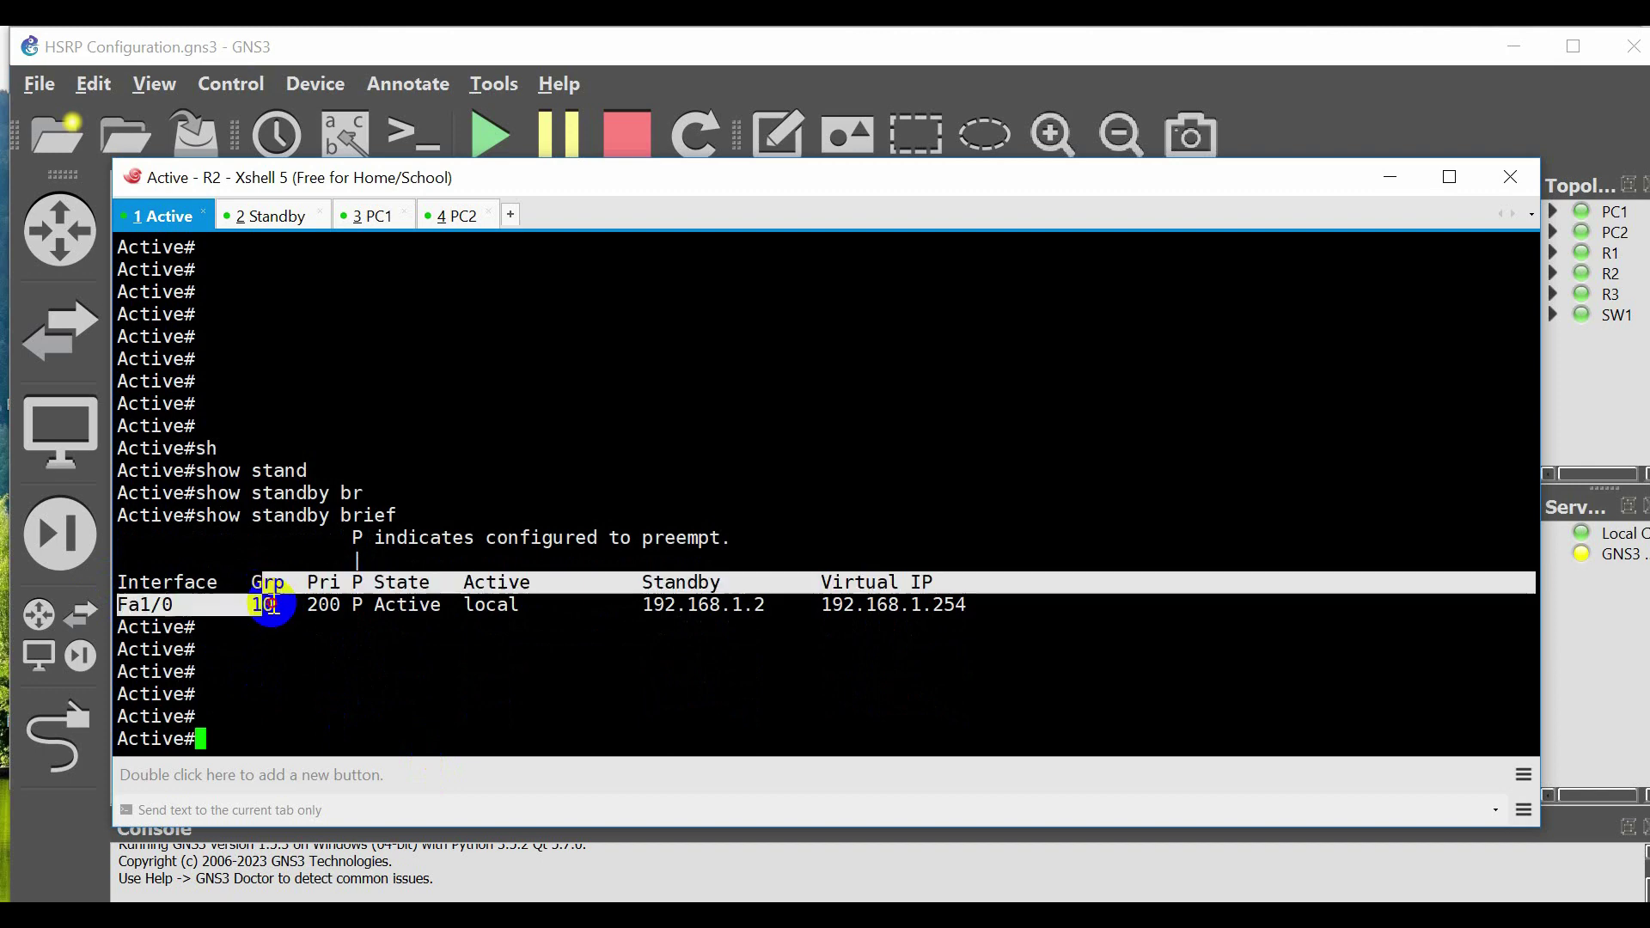
{"action": "double_click", "coordinate": [312, 609]}
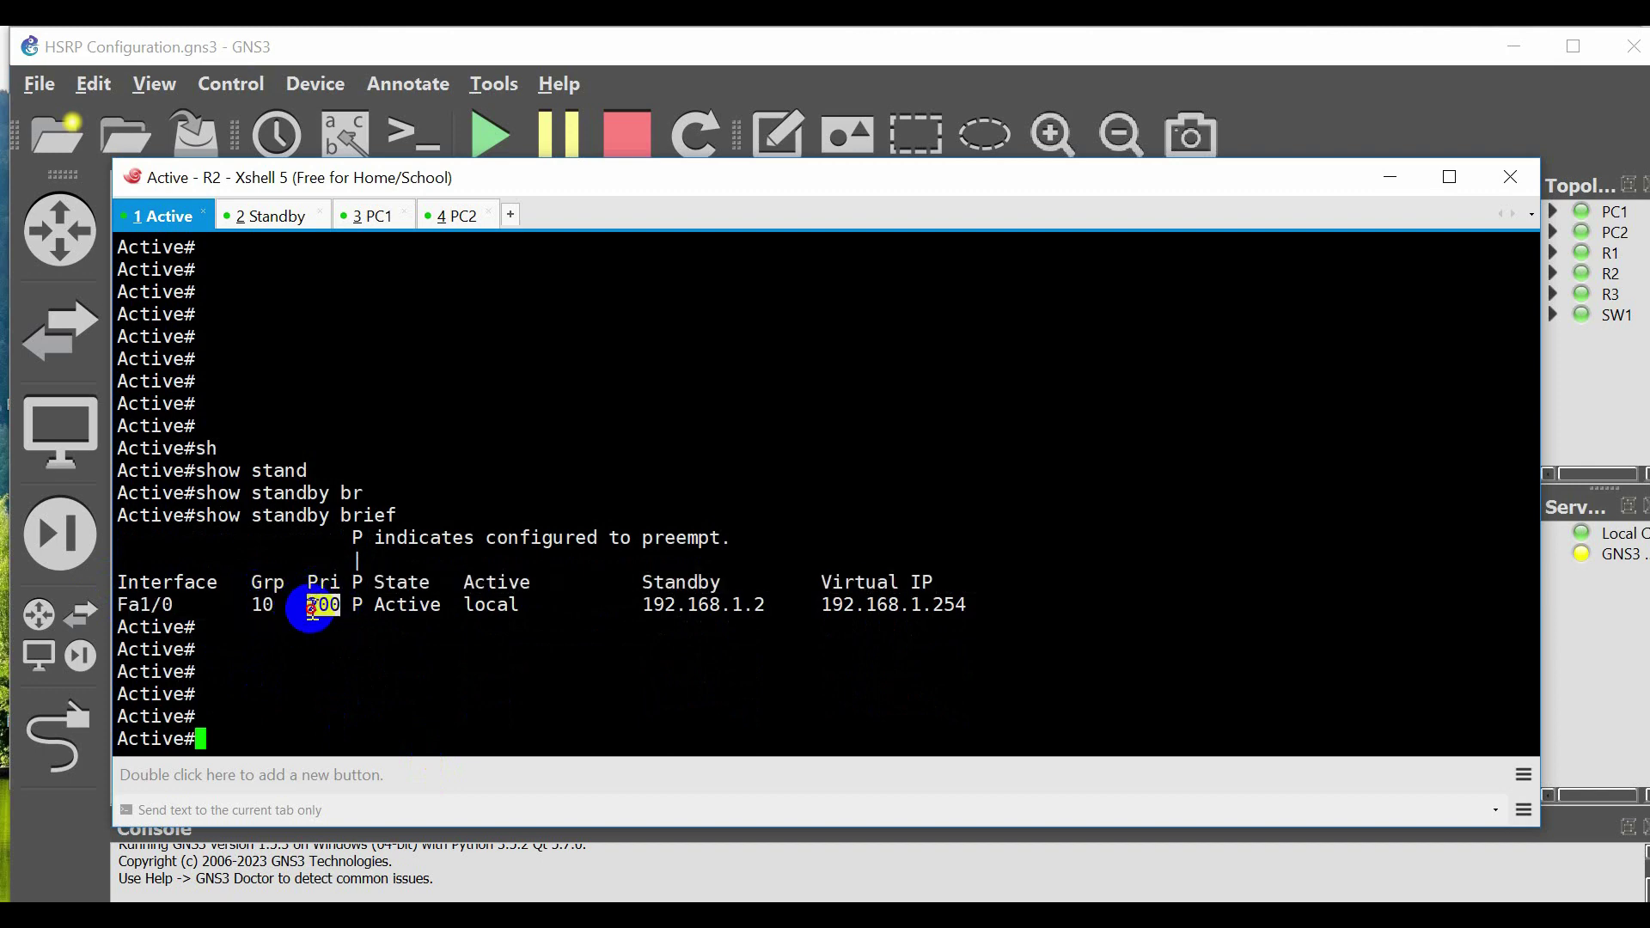
{"action": "left_click_drag", "start_coordinate": [375, 605], "coordinate": [418, 607]}
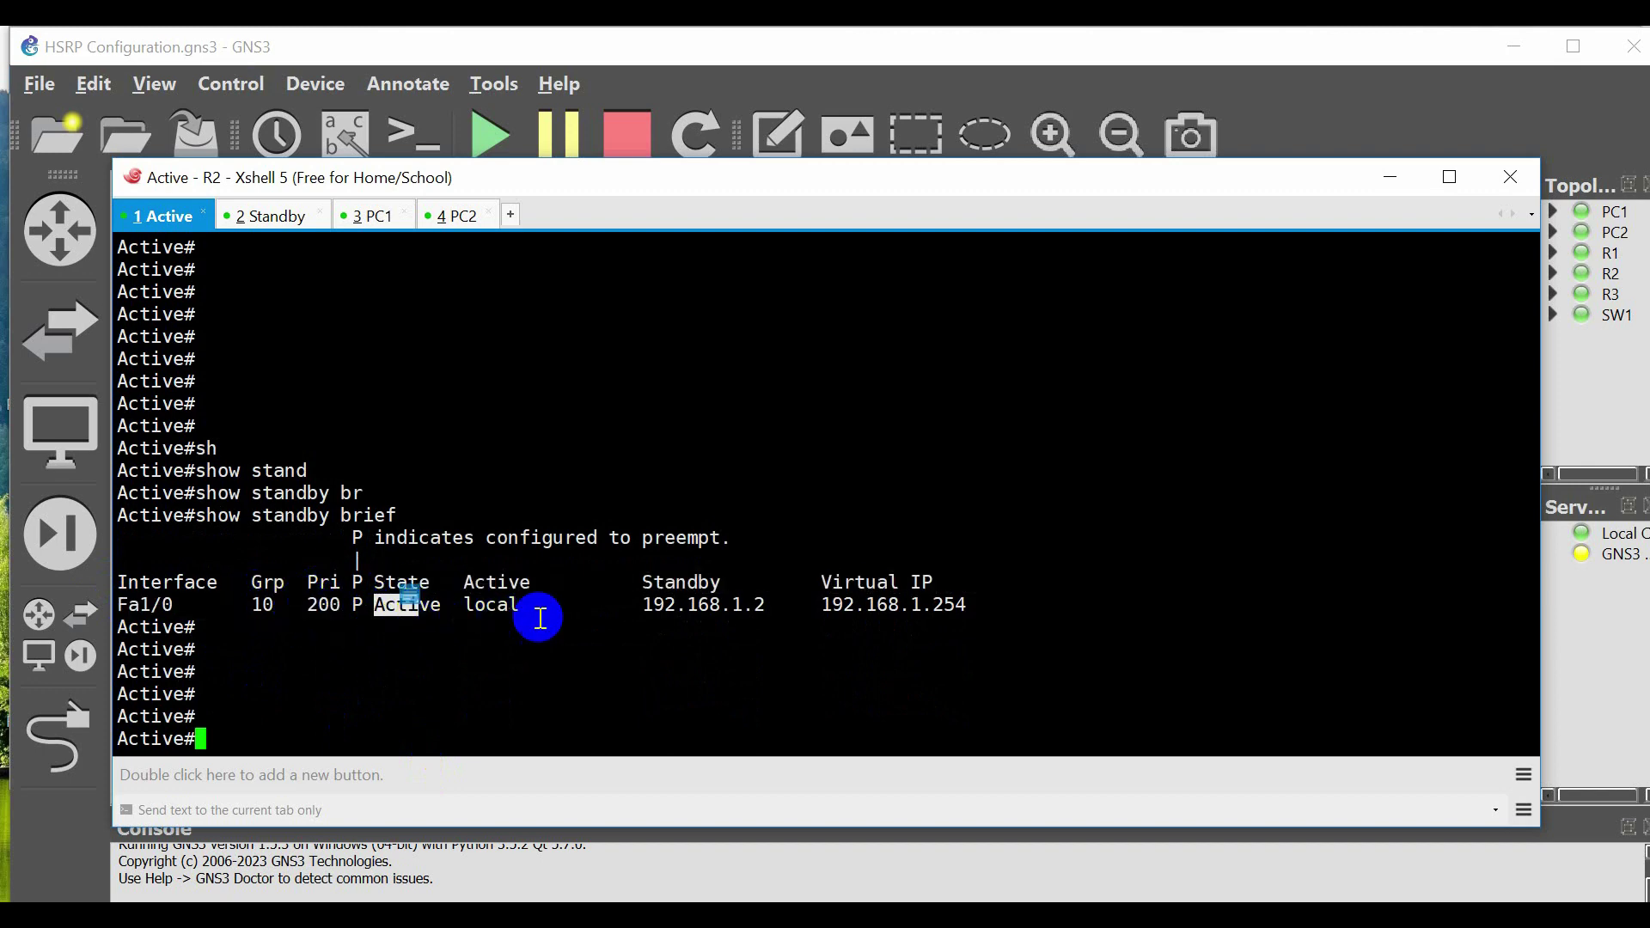
{"action": "left_click_drag", "start_coordinate": [766, 604], "coordinate": [643, 601]}
{"action": "left_click_drag", "start_coordinate": [823, 606], "coordinate": [1039, 619]}
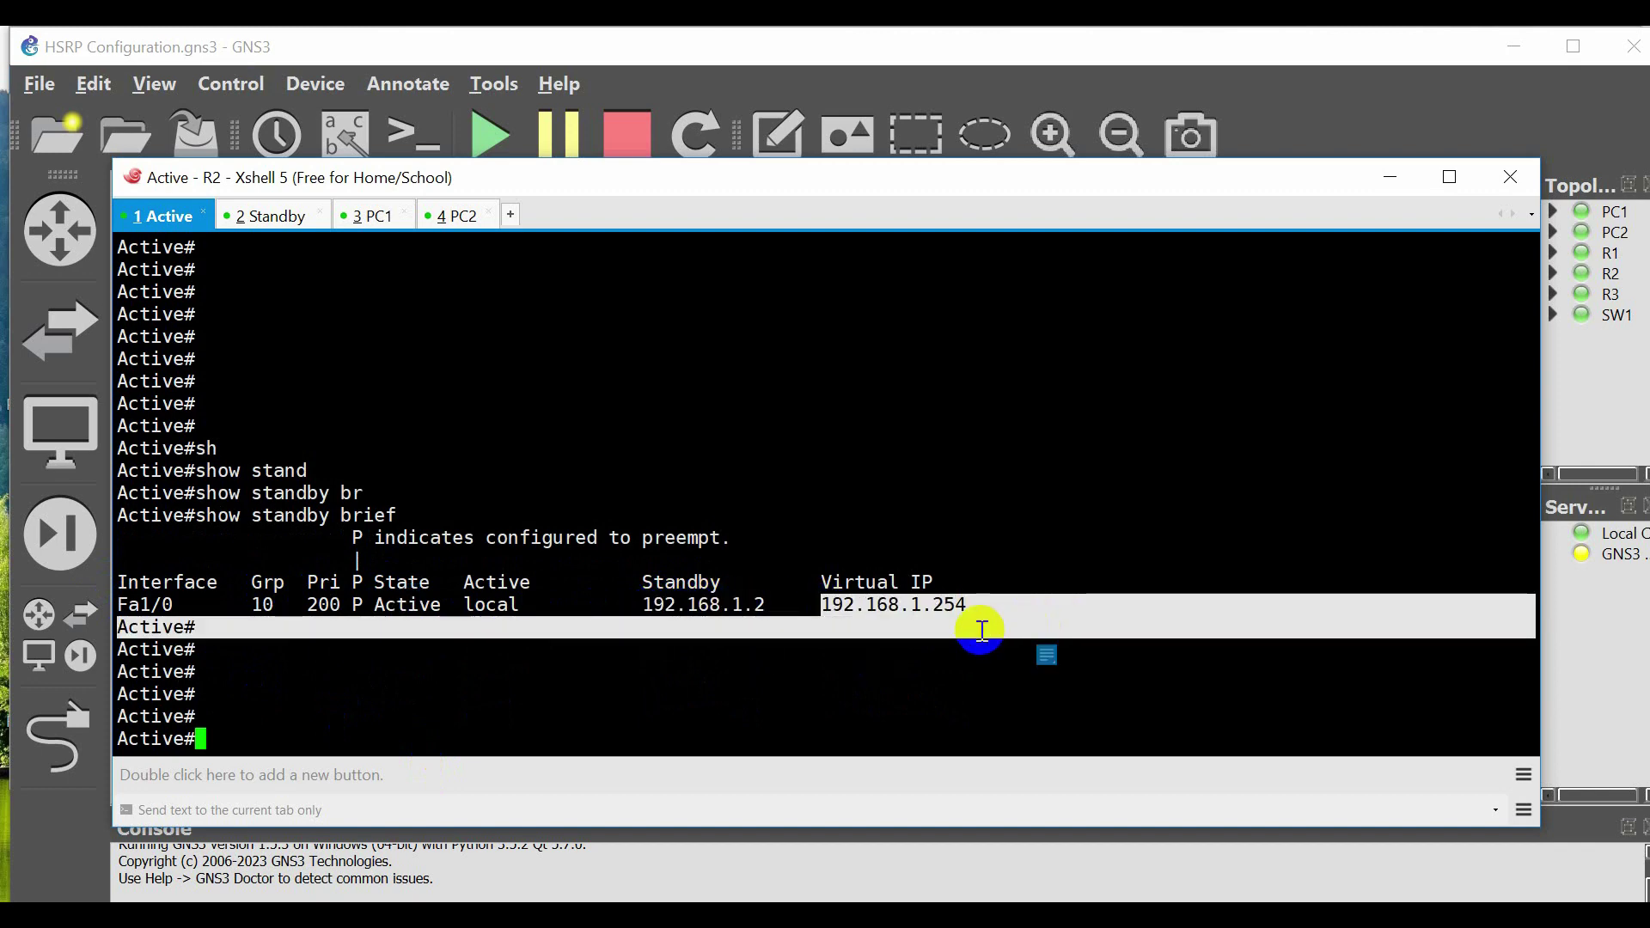
Switch to the Standby router's session, add blank prompt lines and run show standby brief.
{"action": "left_click", "coordinate": [266, 215]}
{"action": "key", "text": "Return"}
{"action": "key", "text": "Return"}
{"action": "key", "text": "Return"}
{"action": "key", "text": "Return"}
{"action": "key", "text": "Return"}
{"action": "key", "text": "Return"}
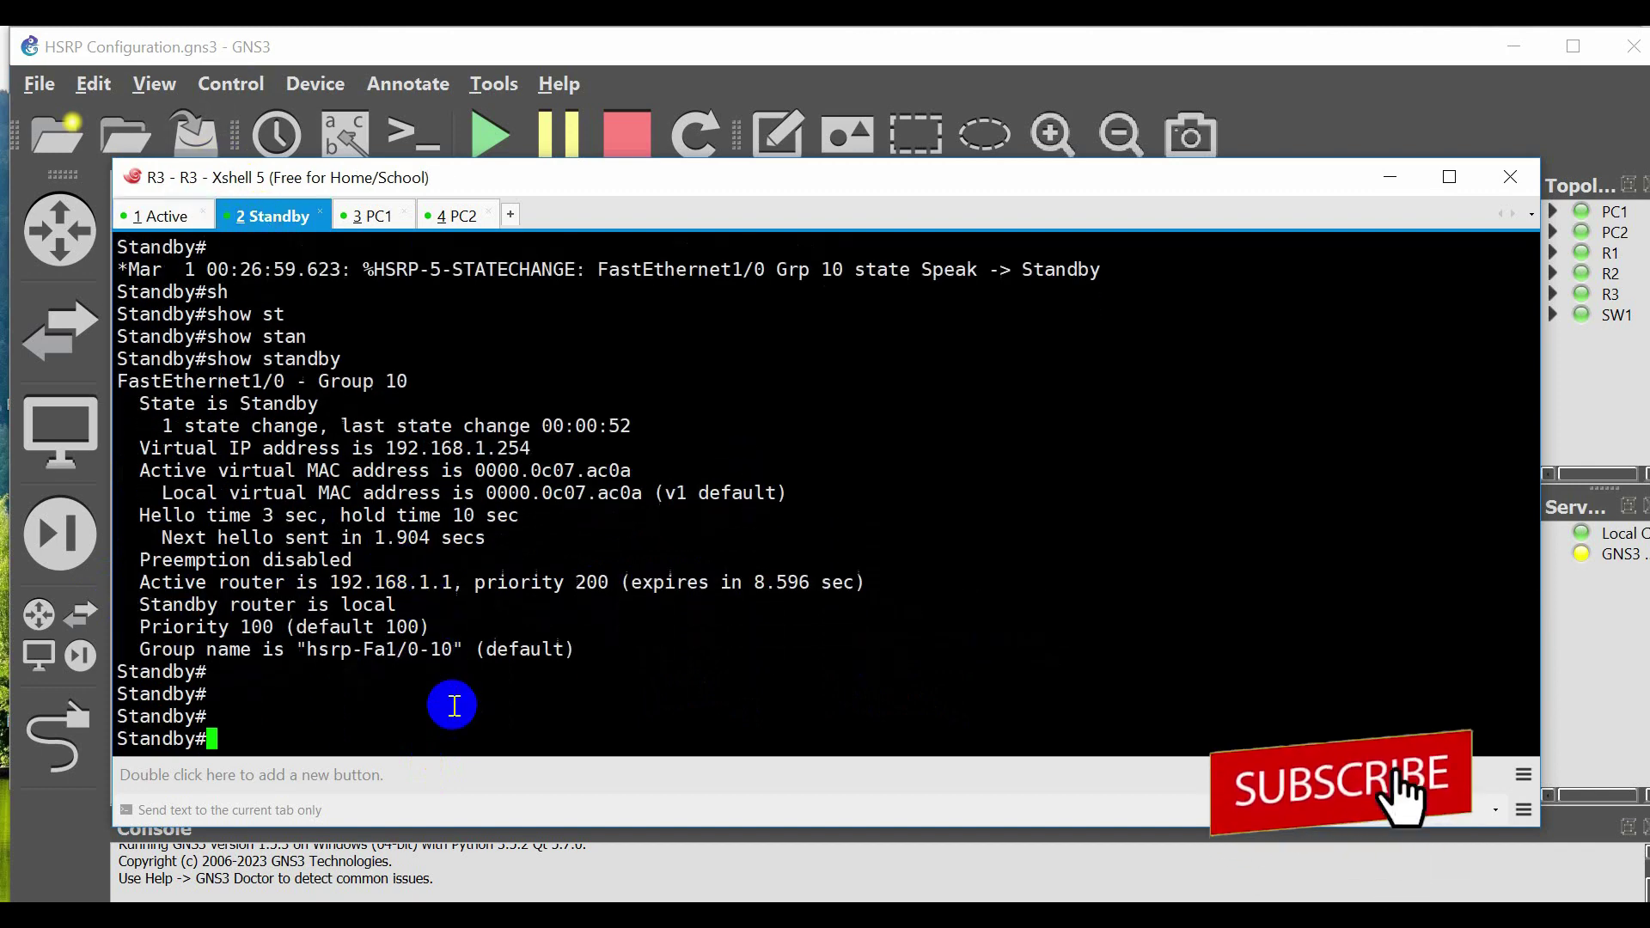
{"action": "type", "text": "sh"}
{"action": "key", "text": "Tab"}
{"action": "type", "text": "st"}
{"action": "key", "text": "Tab"}
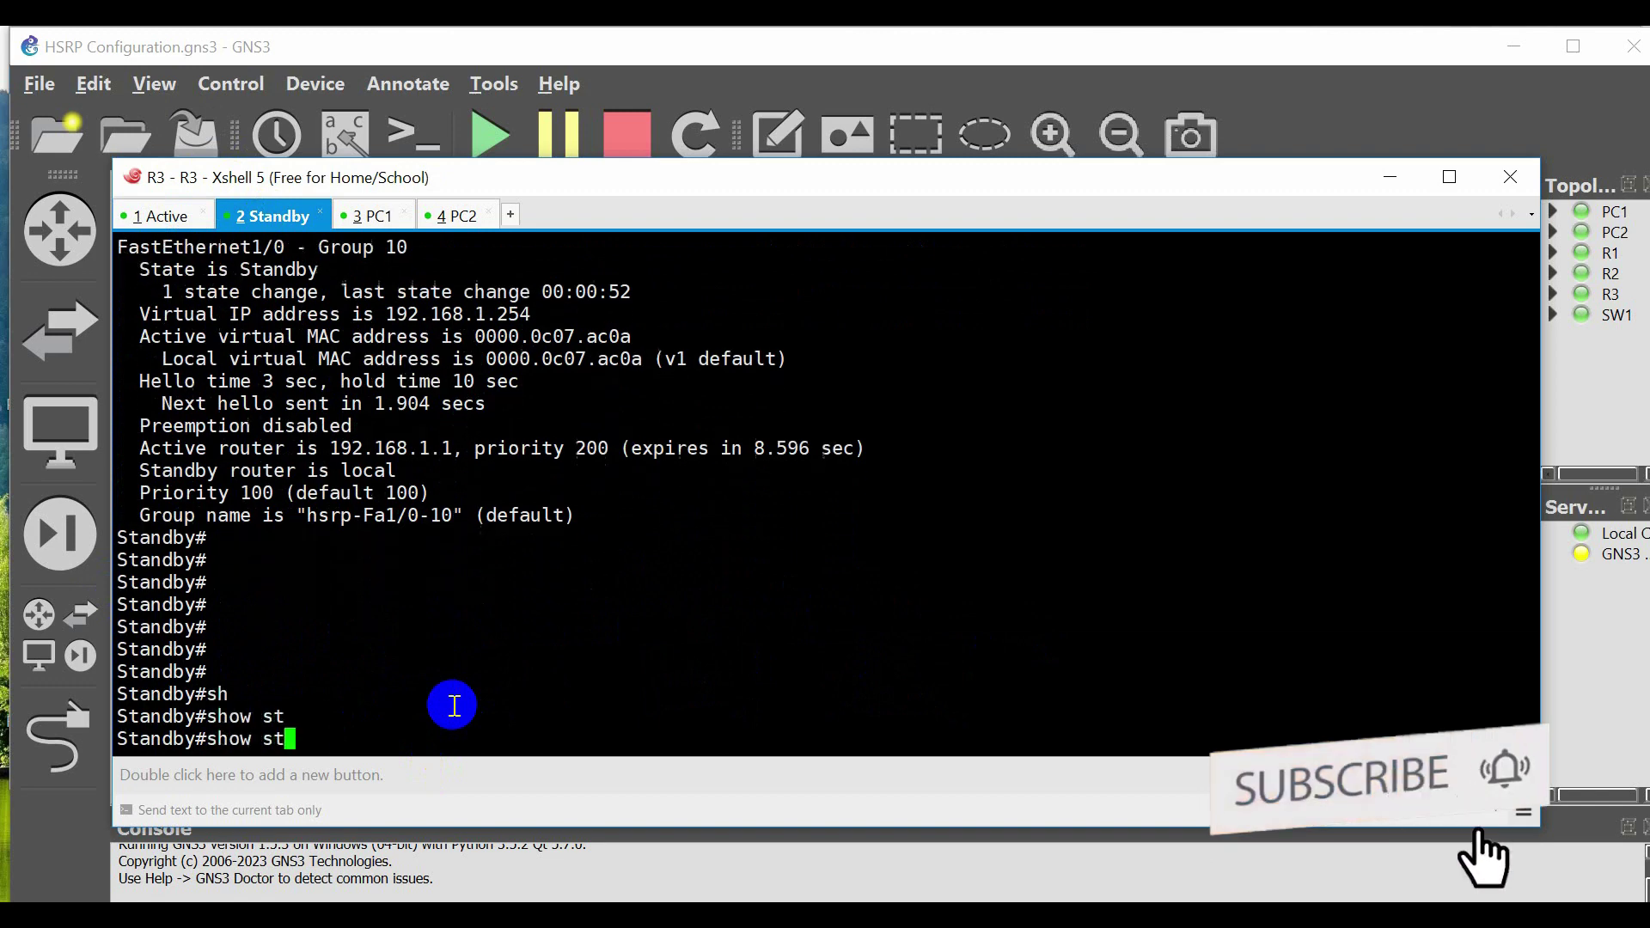
{"action": "type", "text": "and"}
{"action": "key", "text": "Tab"}
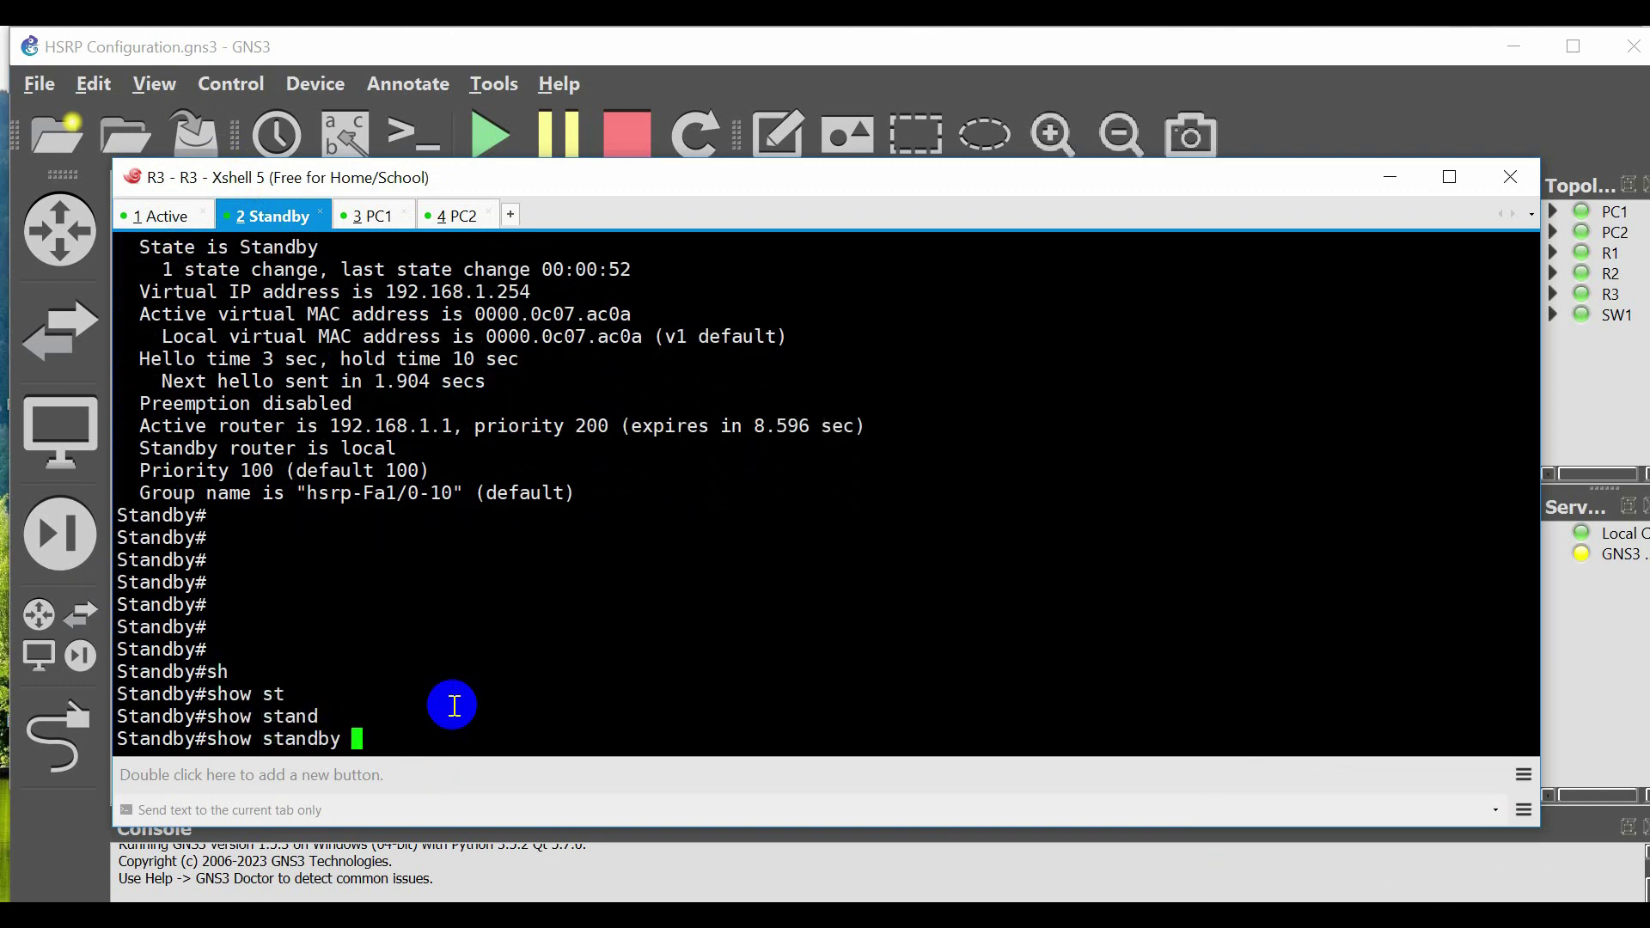
{"action": "type", "text": "br"}
{"action": "key", "text": "Tab"}
{"action": "key", "text": "Return"}
{"action": "key", "text": "Return"}
{"action": "key", "text": "Return"}
{"action": "key", "text": "Return"}
{"action": "key", "text": "Return"}
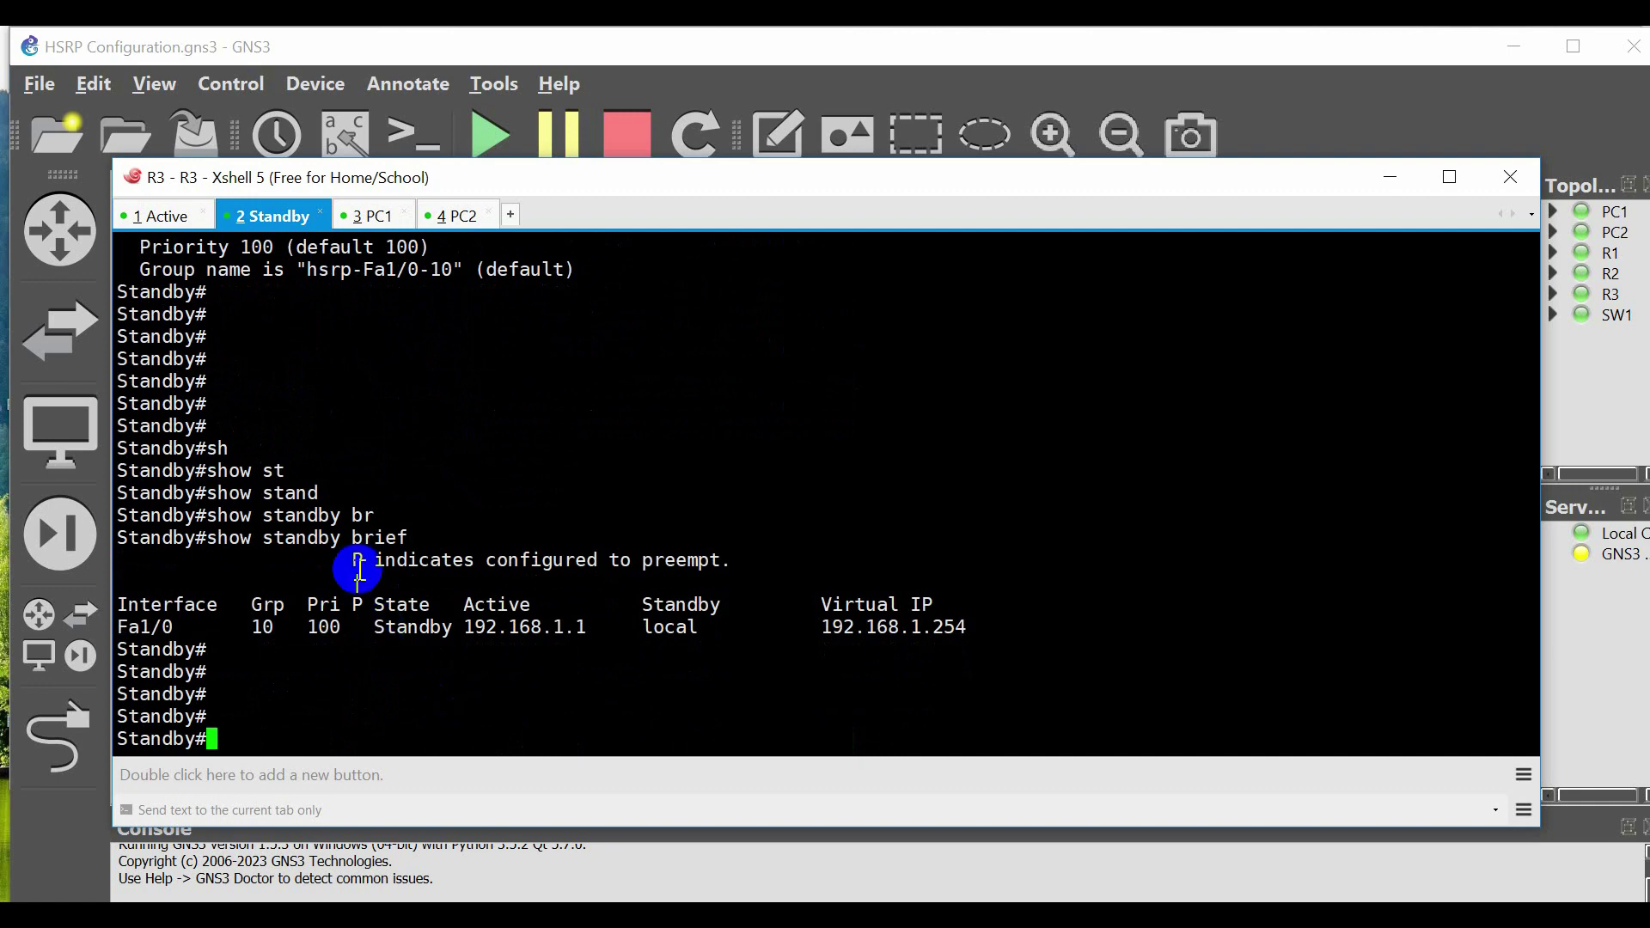
Highlight the interface, group, priority, state, active router and virtual IP values in the Standby router's brief output.
{"action": "double_click", "coordinate": [144, 626]}
{"action": "double_click", "coordinate": [259, 627]}
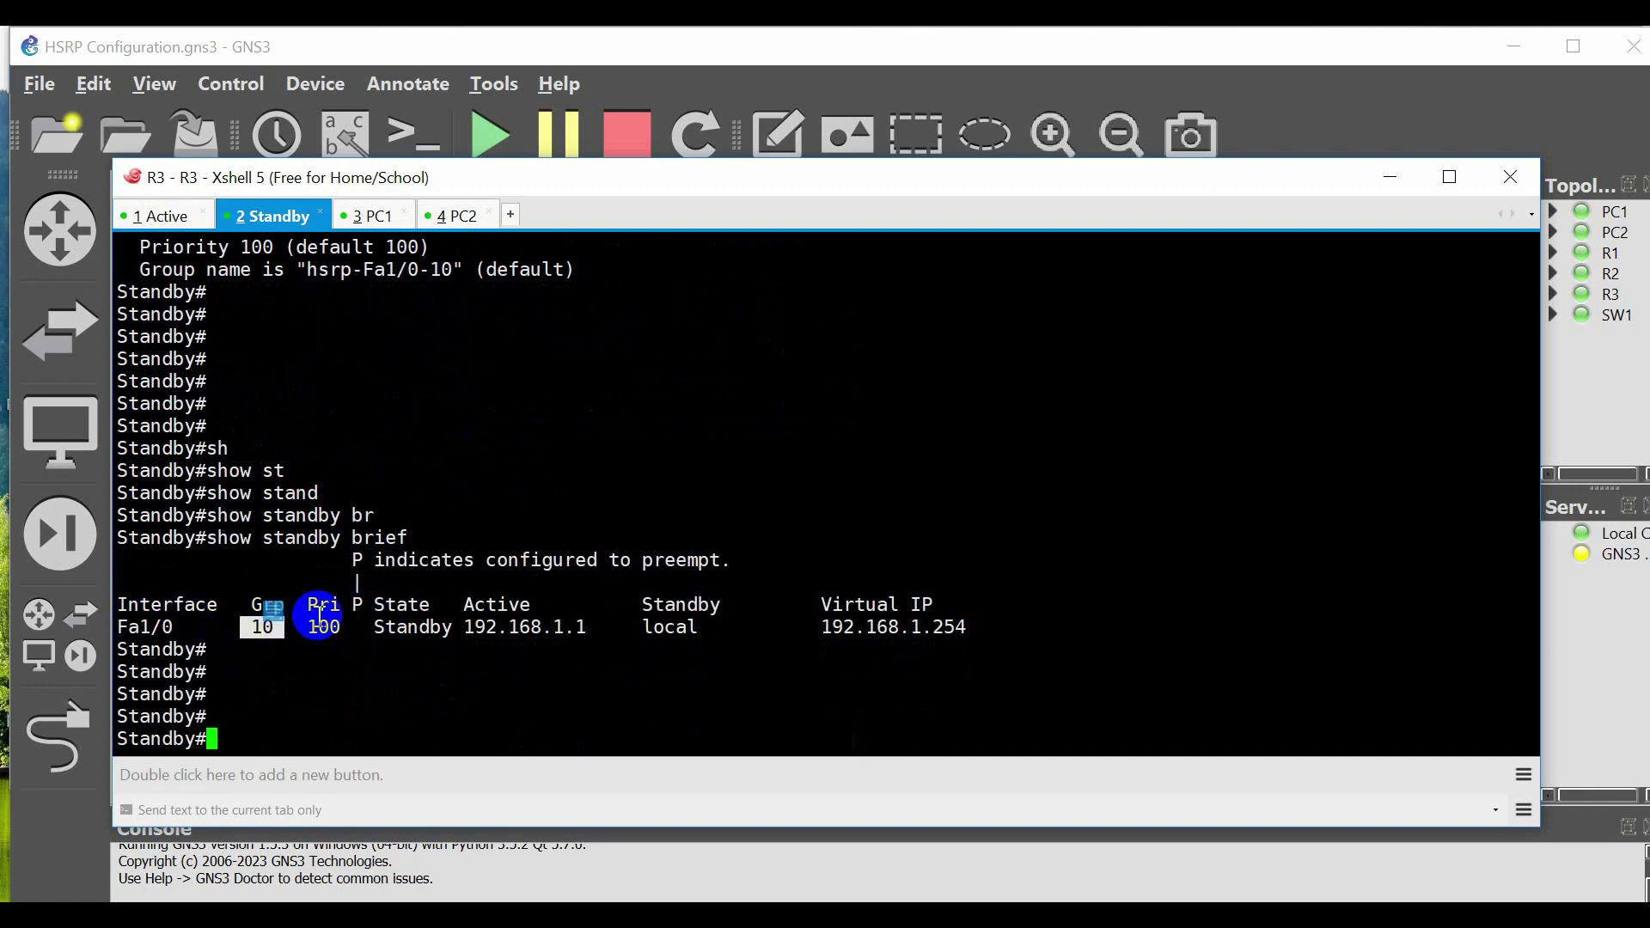
{"action": "triple_click", "coordinate": [320, 622]}
{"action": "triple_click", "coordinate": [387, 636]}
{"action": "left_click", "coordinate": [487, 613]}
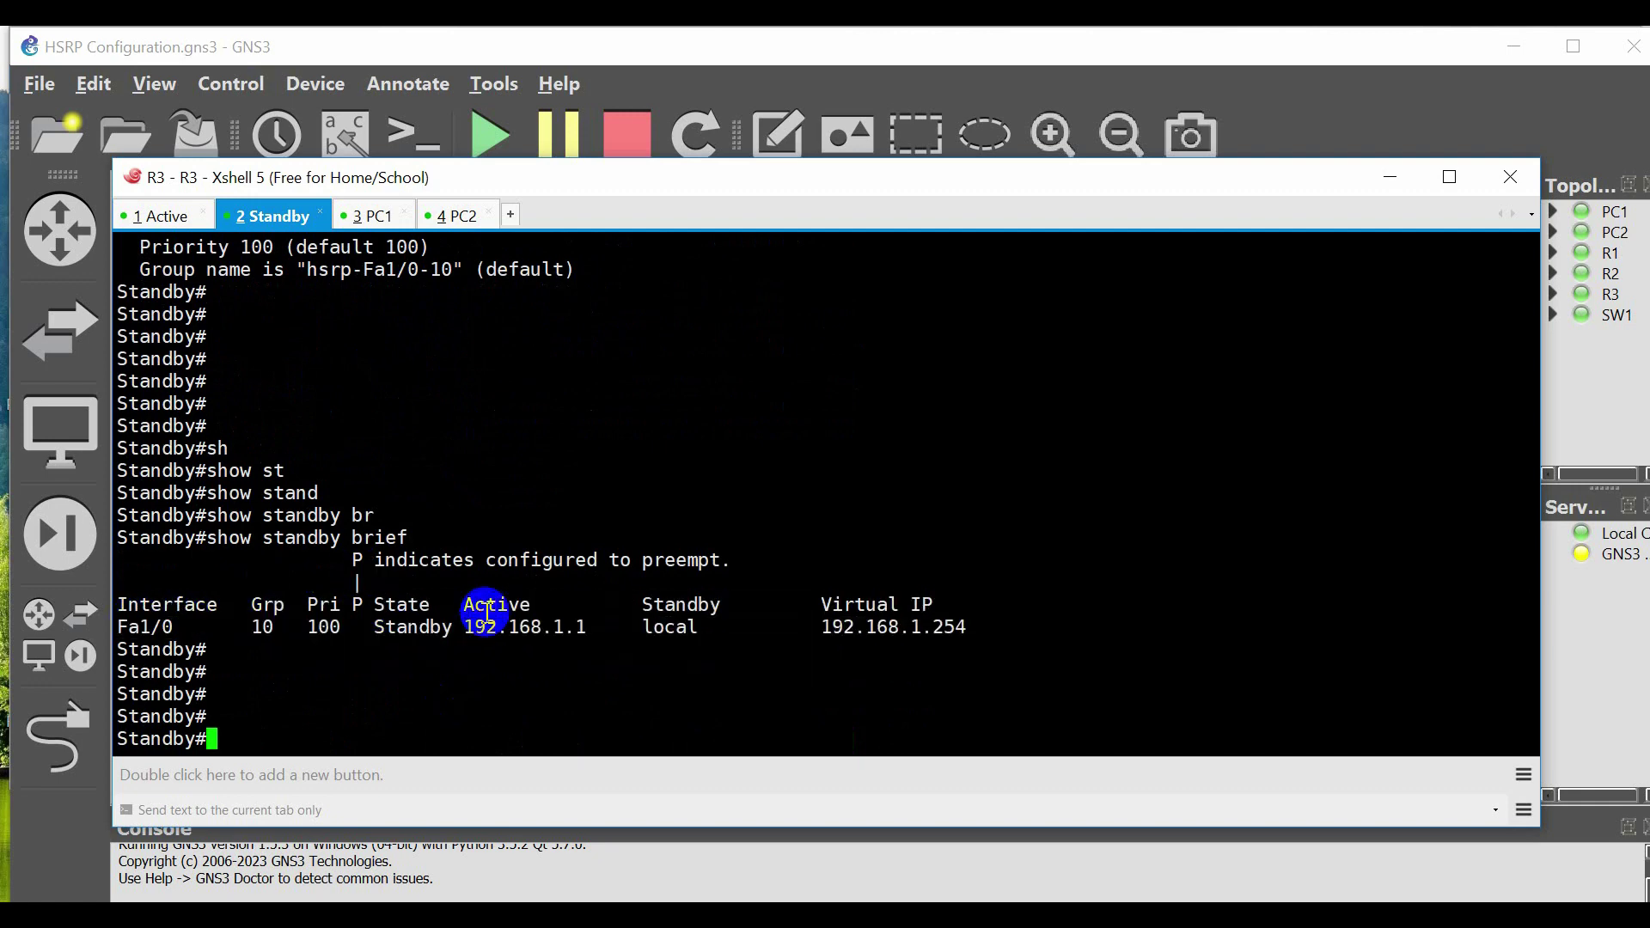
{"action": "left_click_drag", "start_coordinate": [464, 629], "coordinate": [595, 629]}
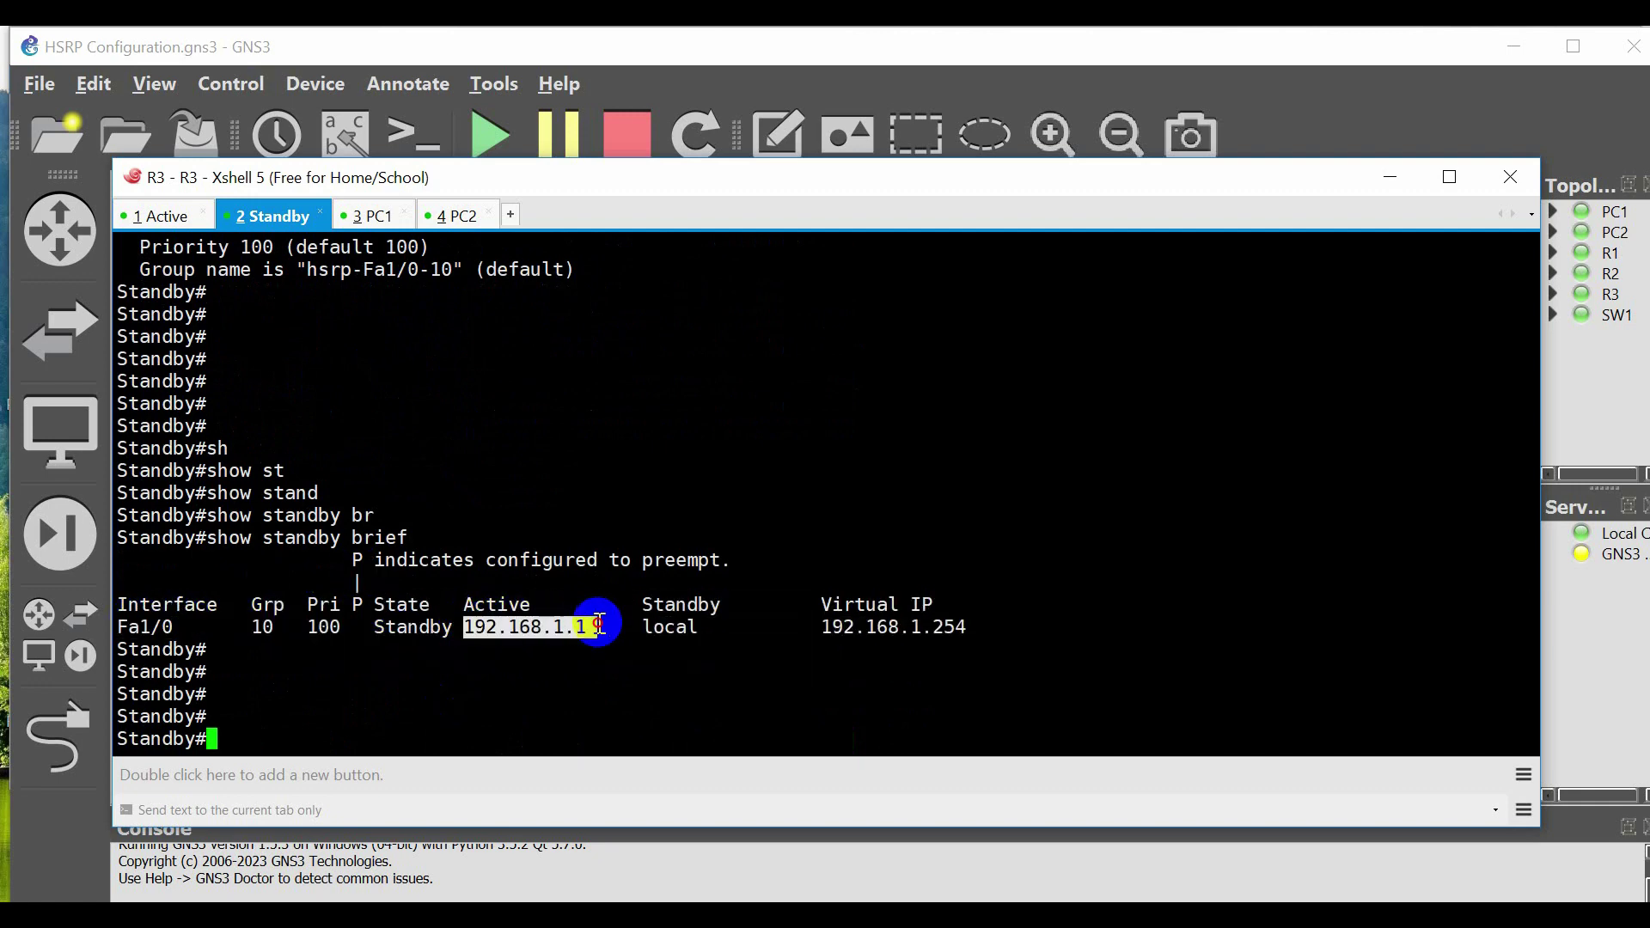
{"action": "left_click", "coordinate": [666, 630]}
{"action": "left_click_drag", "start_coordinate": [822, 628], "coordinate": [967, 630]}
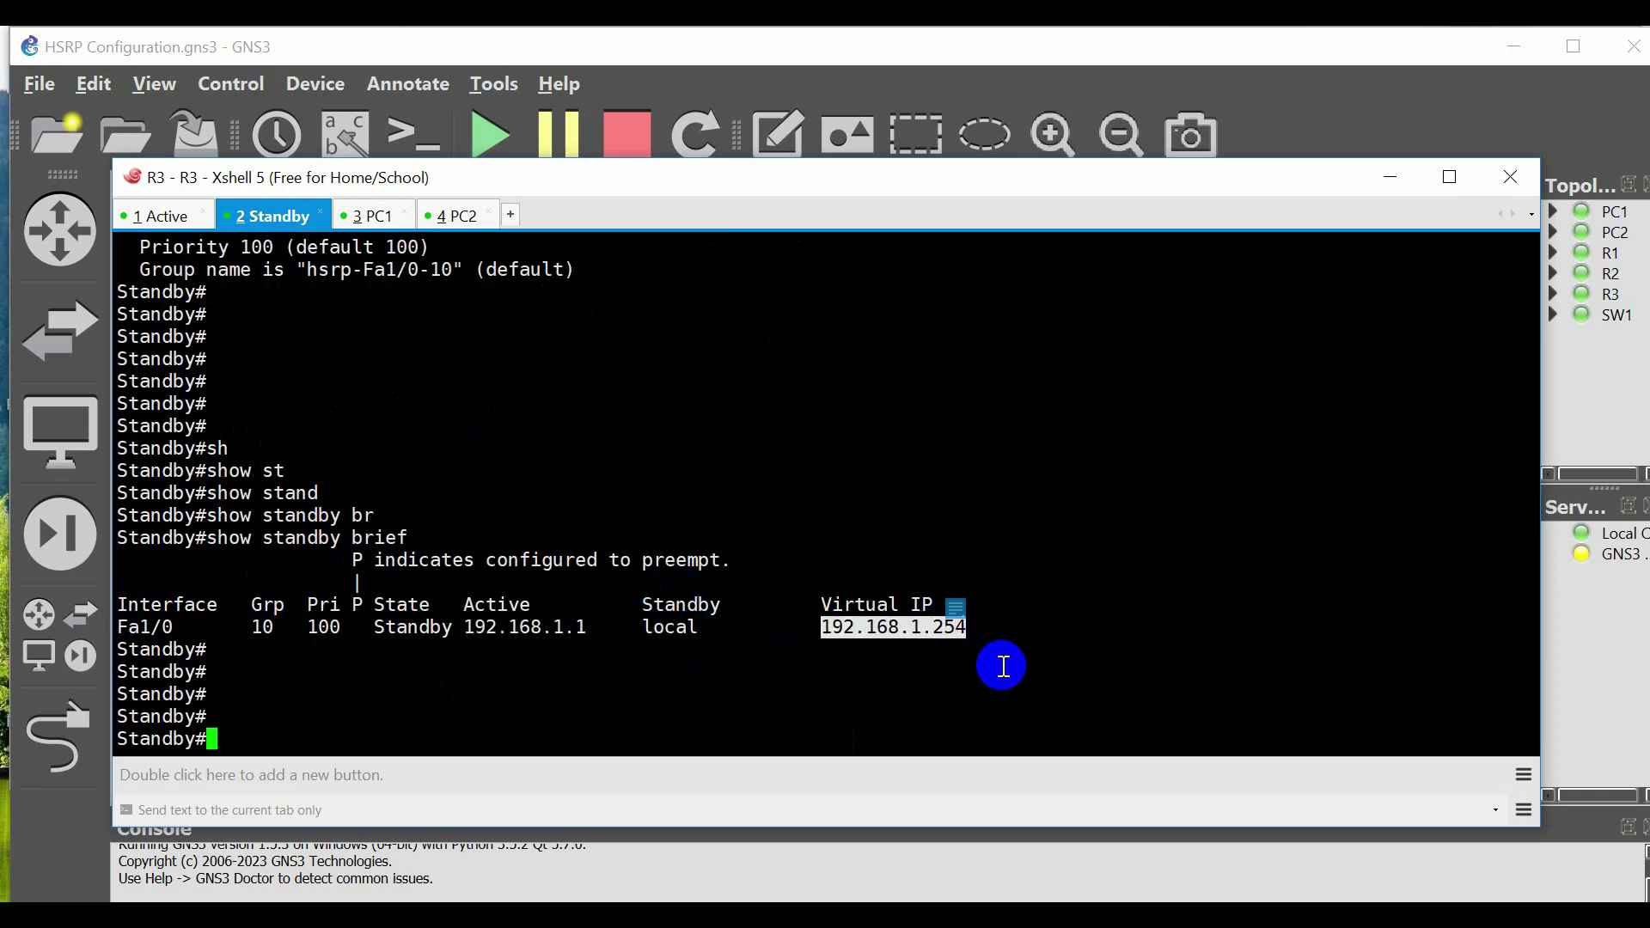
{"action": "left_click", "coordinate": [1002, 666]}
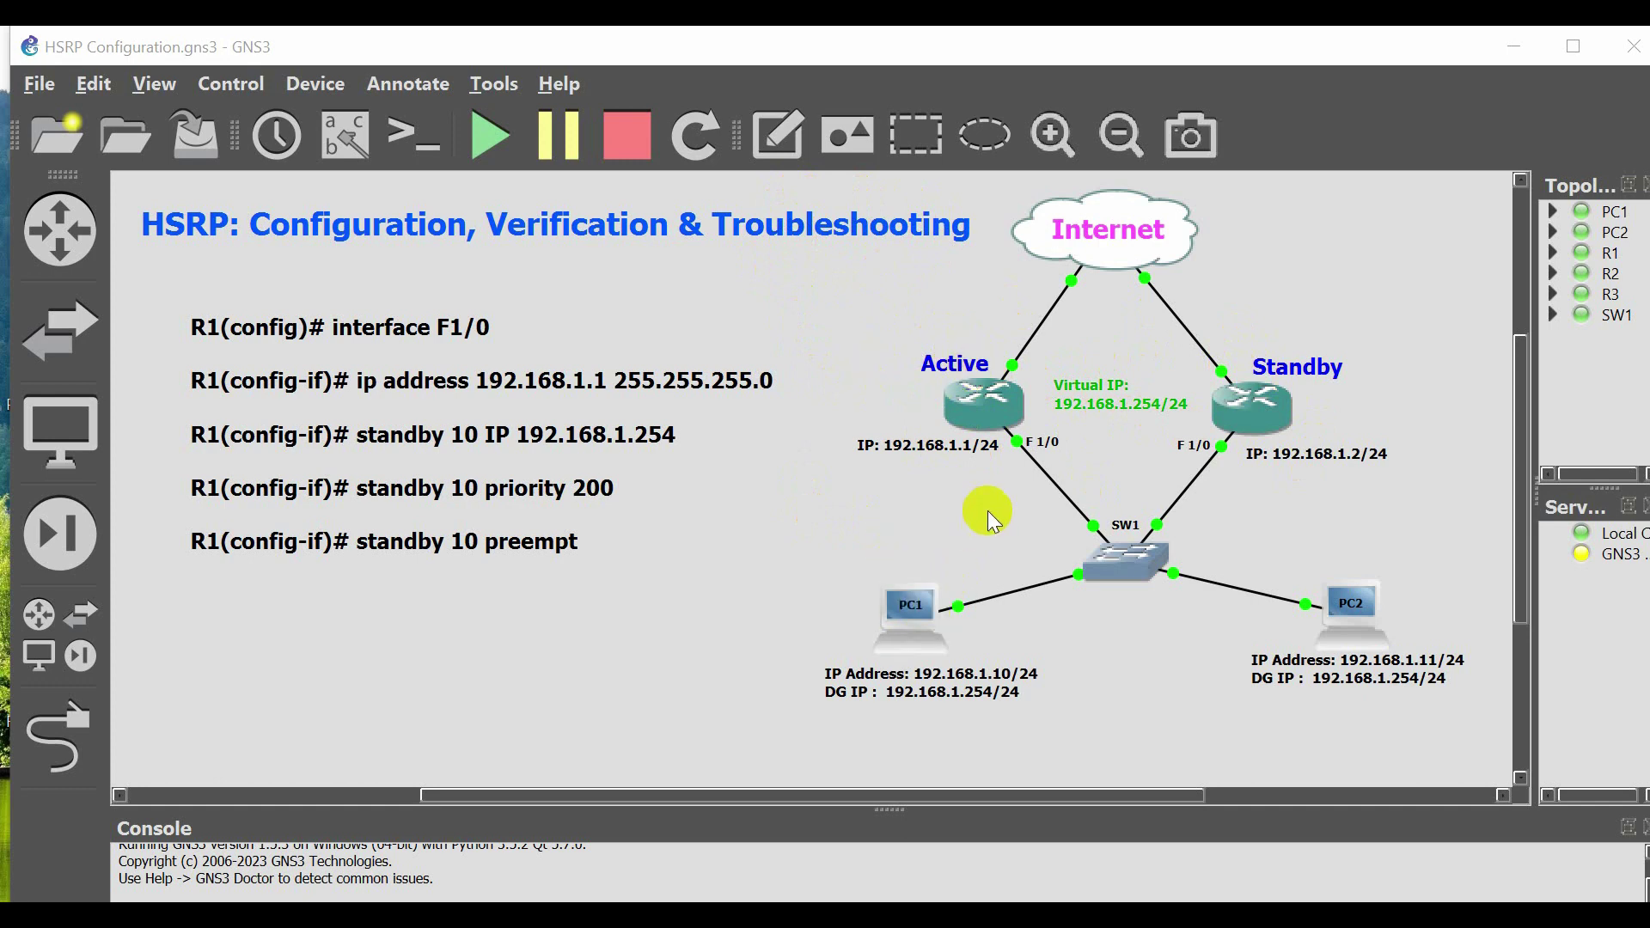
Return to the Active router's Xshell session, run show standby and highlight the command and its state line.
{"action": "key", "text": "alt+Tab"}
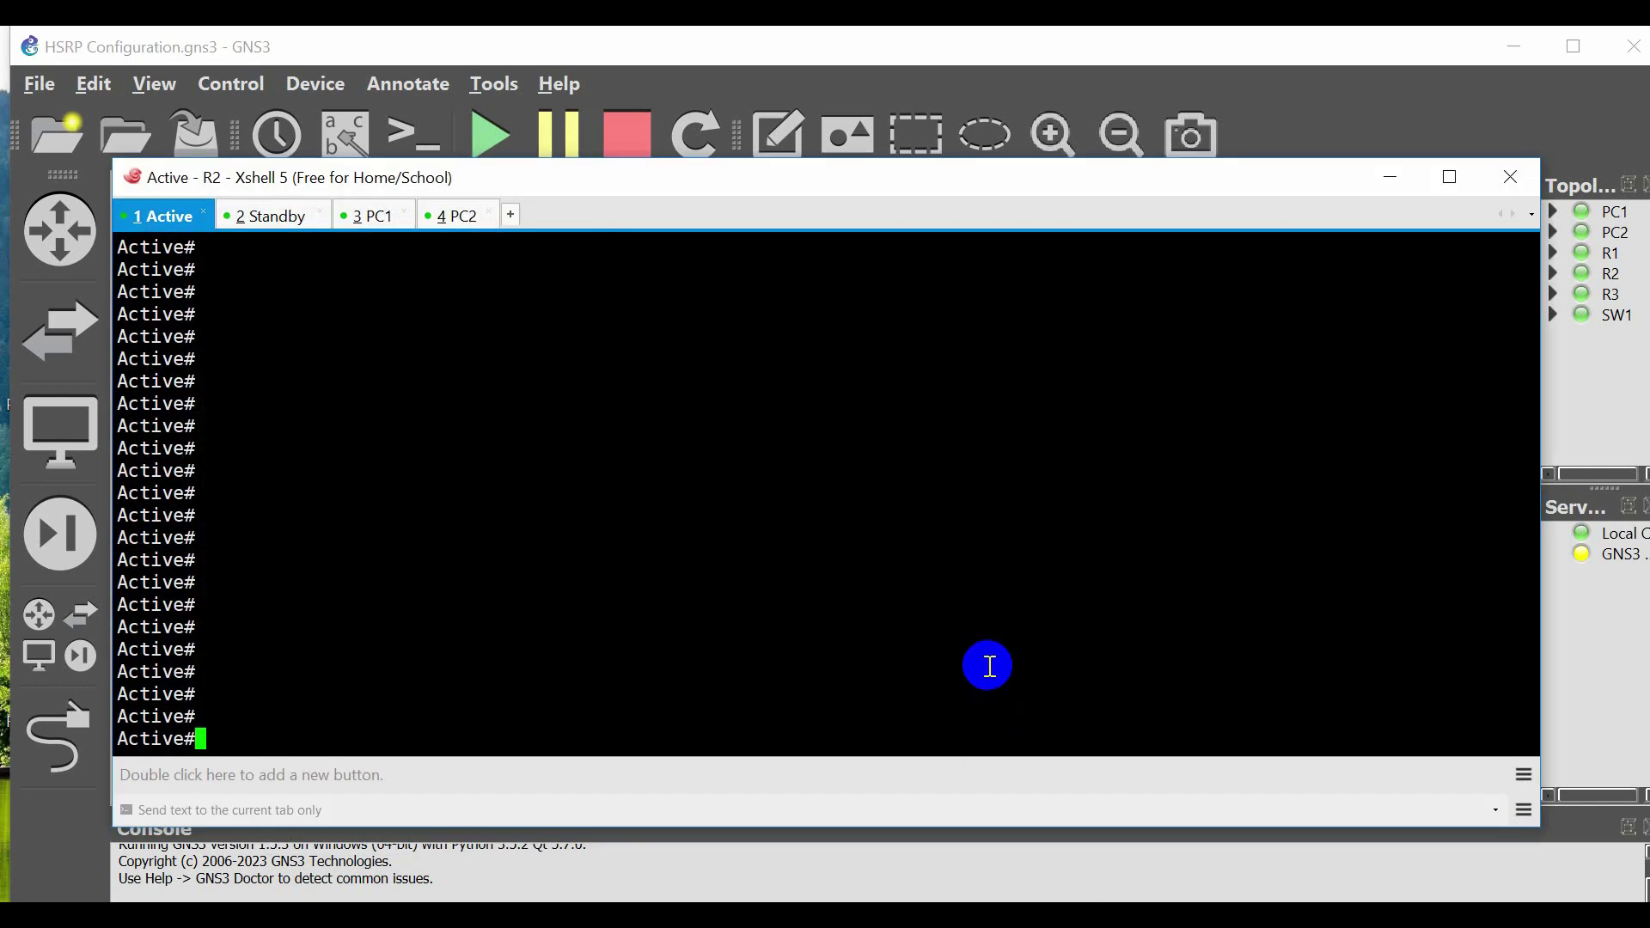
{"action": "type", "text": "show standby"}
{"action": "key", "text": "Return"}
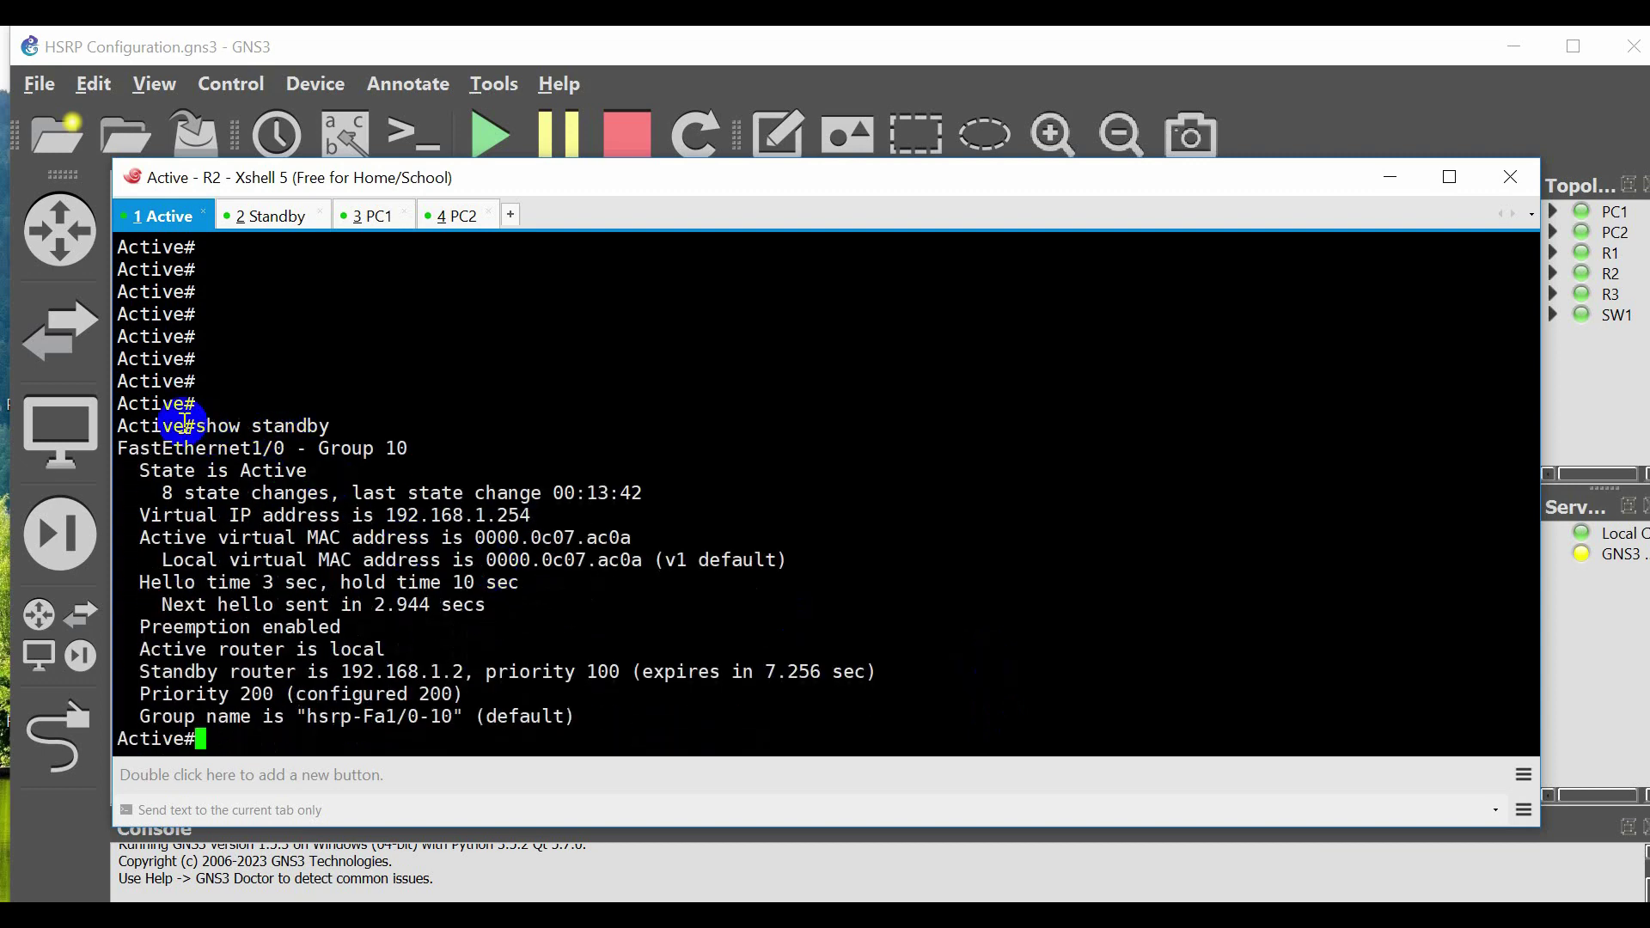
{"action": "left_click_drag", "start_coordinate": [185, 425], "coordinate": [323, 423]}
{"action": "left_click", "coordinate": [342, 443]}
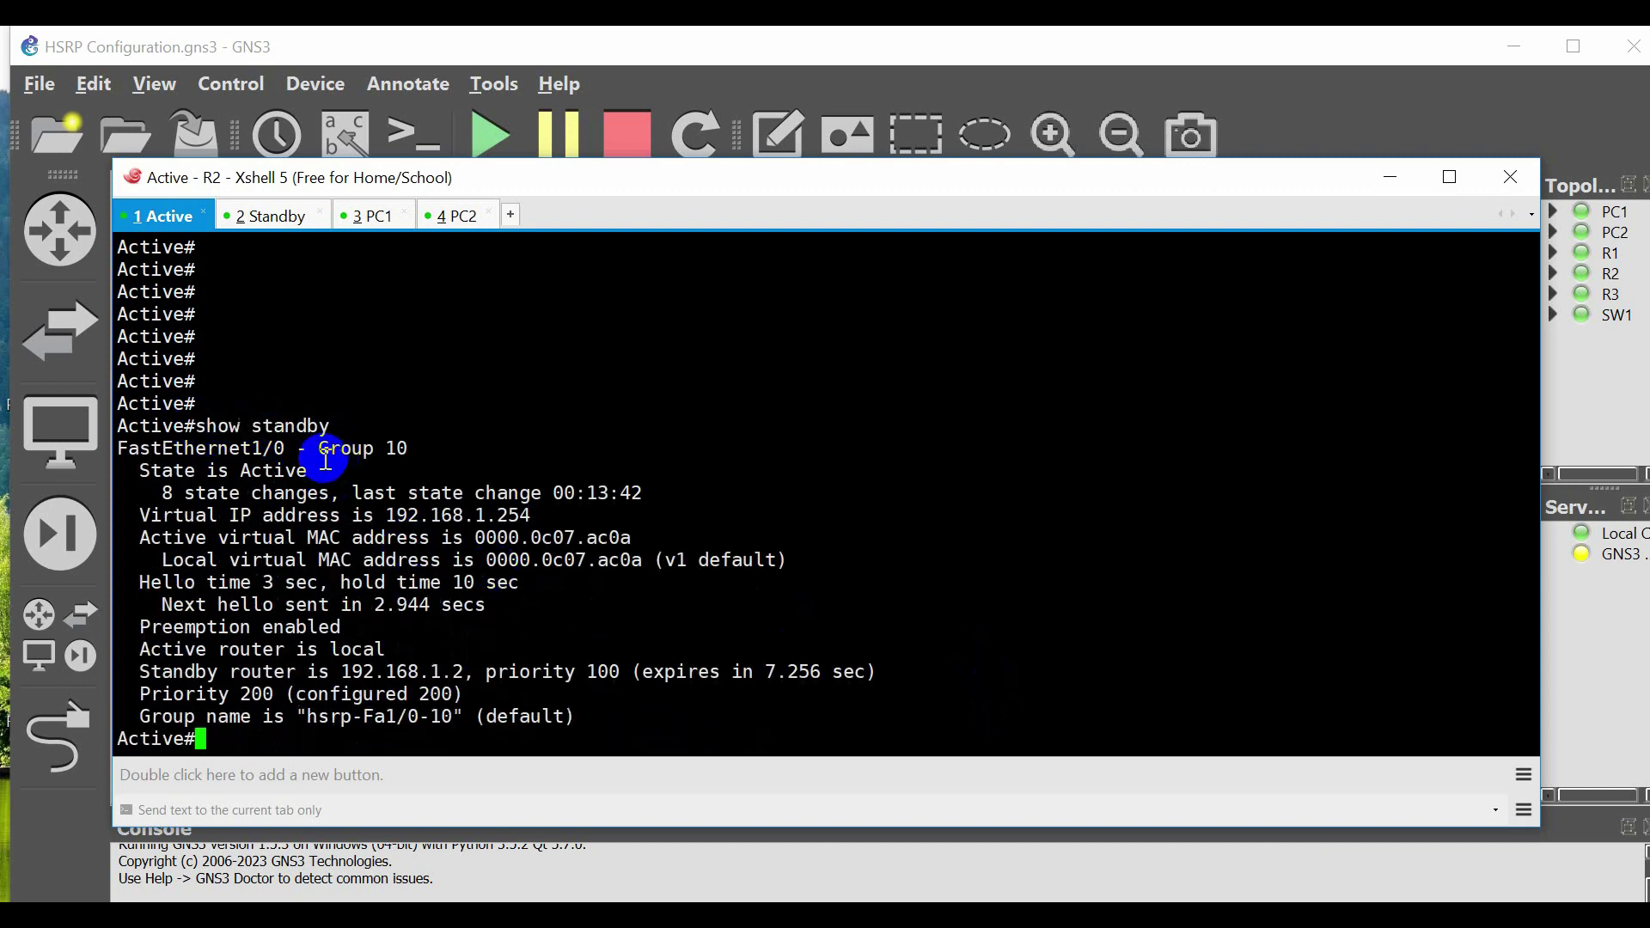
{"action": "triple_click", "coordinate": [218, 472]}
Run show standby brief on the Active router and highlight its Active column.
{"action": "left_click", "coordinate": [547, 689]}
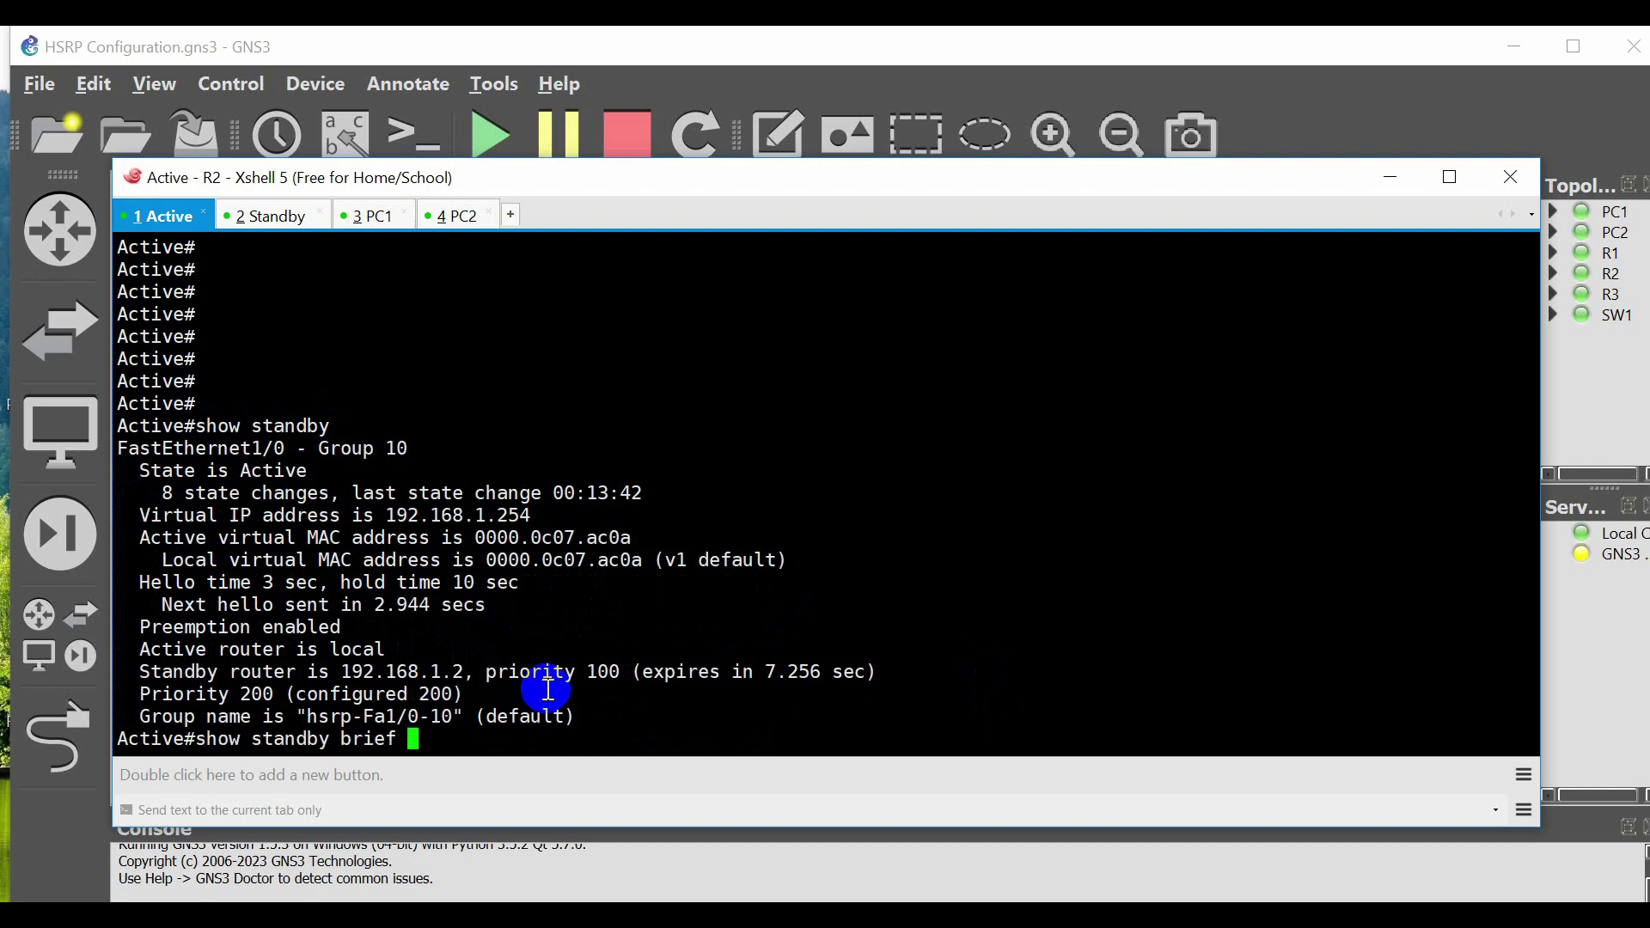
{"action": "key", "text": "Return"}
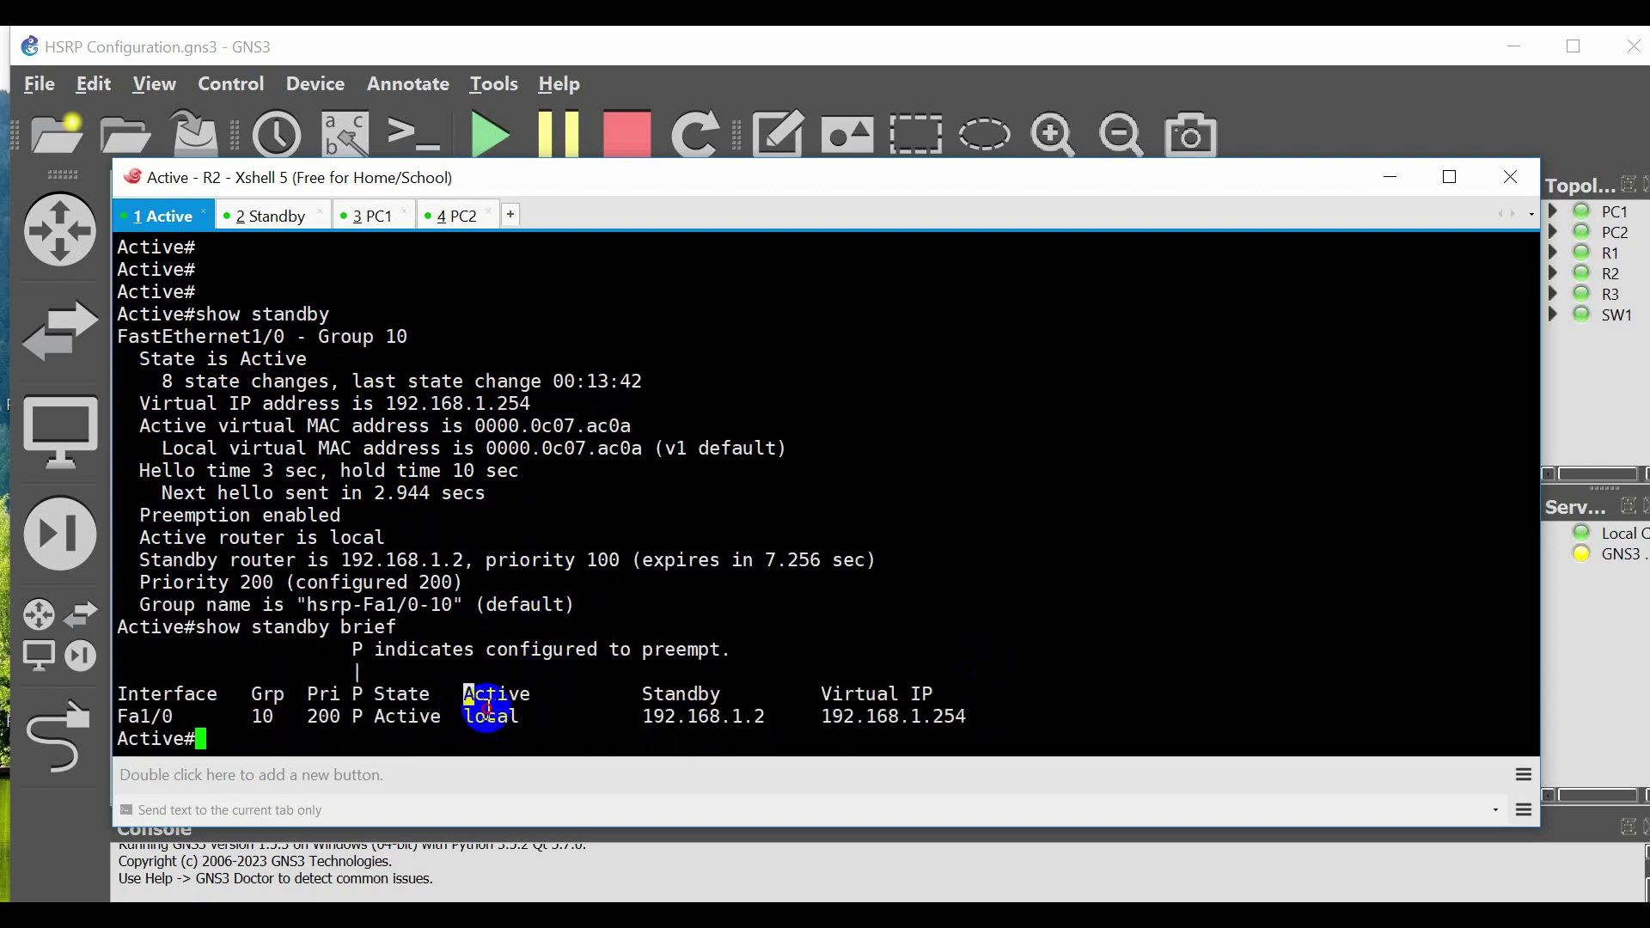
{"action": "triple_click", "coordinate": [488, 711]}
{"action": "left_click", "coordinate": [558, 717]}
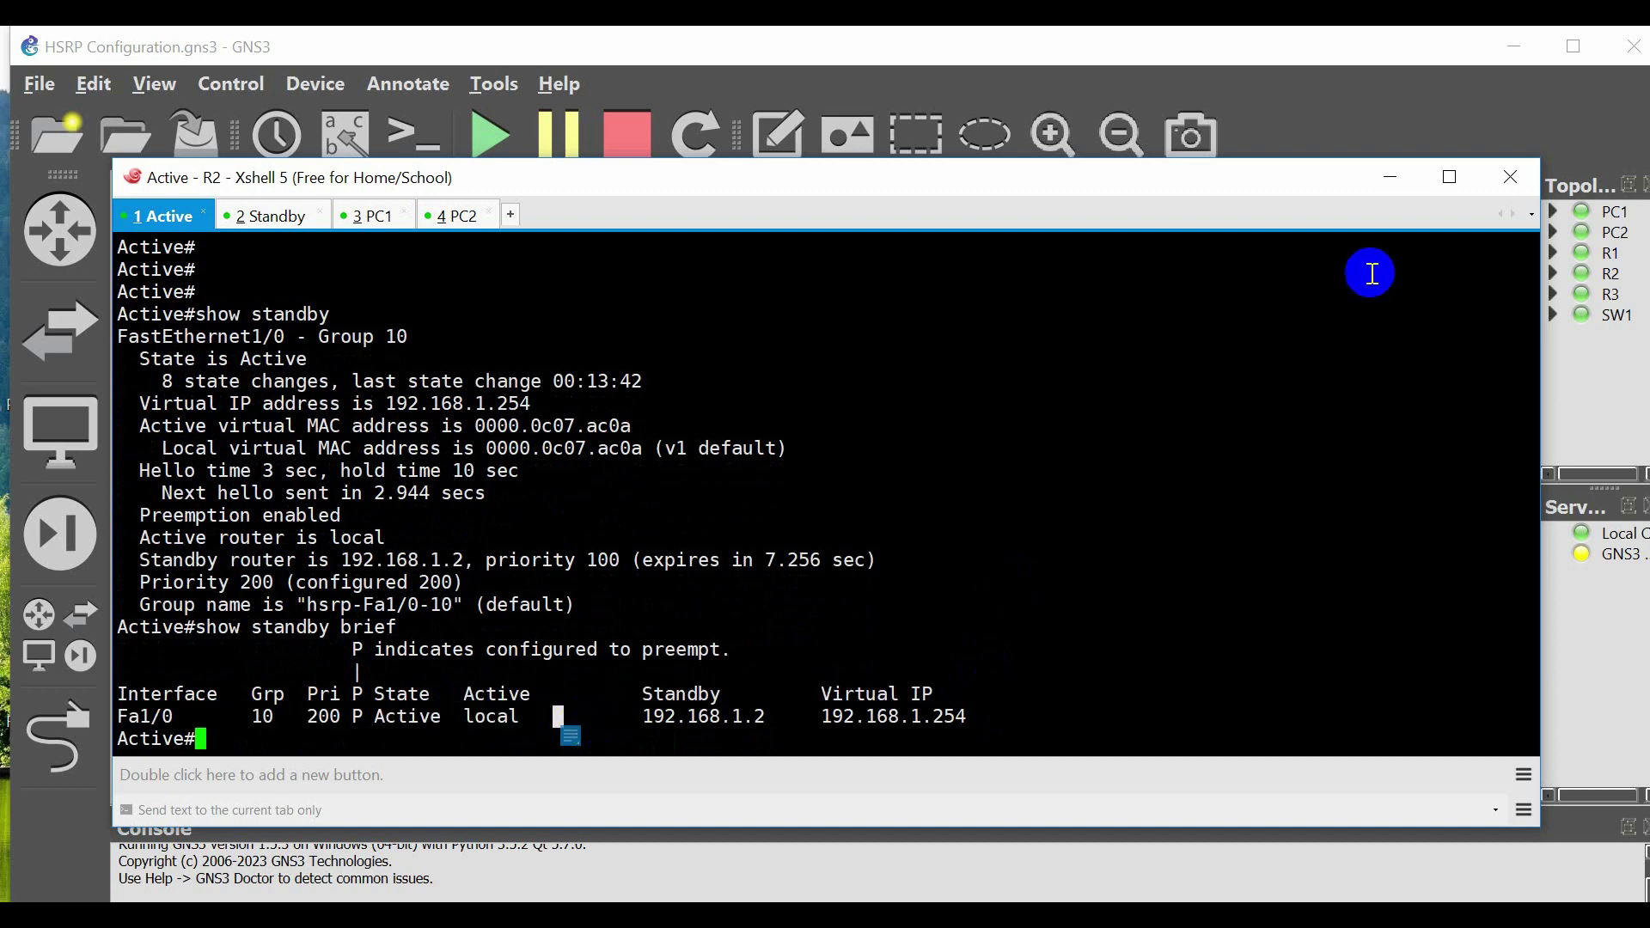
Review the GNS3 topology diagram and highlight the Virtual IP column in the Active router's brief output.
{"action": "left_click", "coordinate": [1390, 177]}
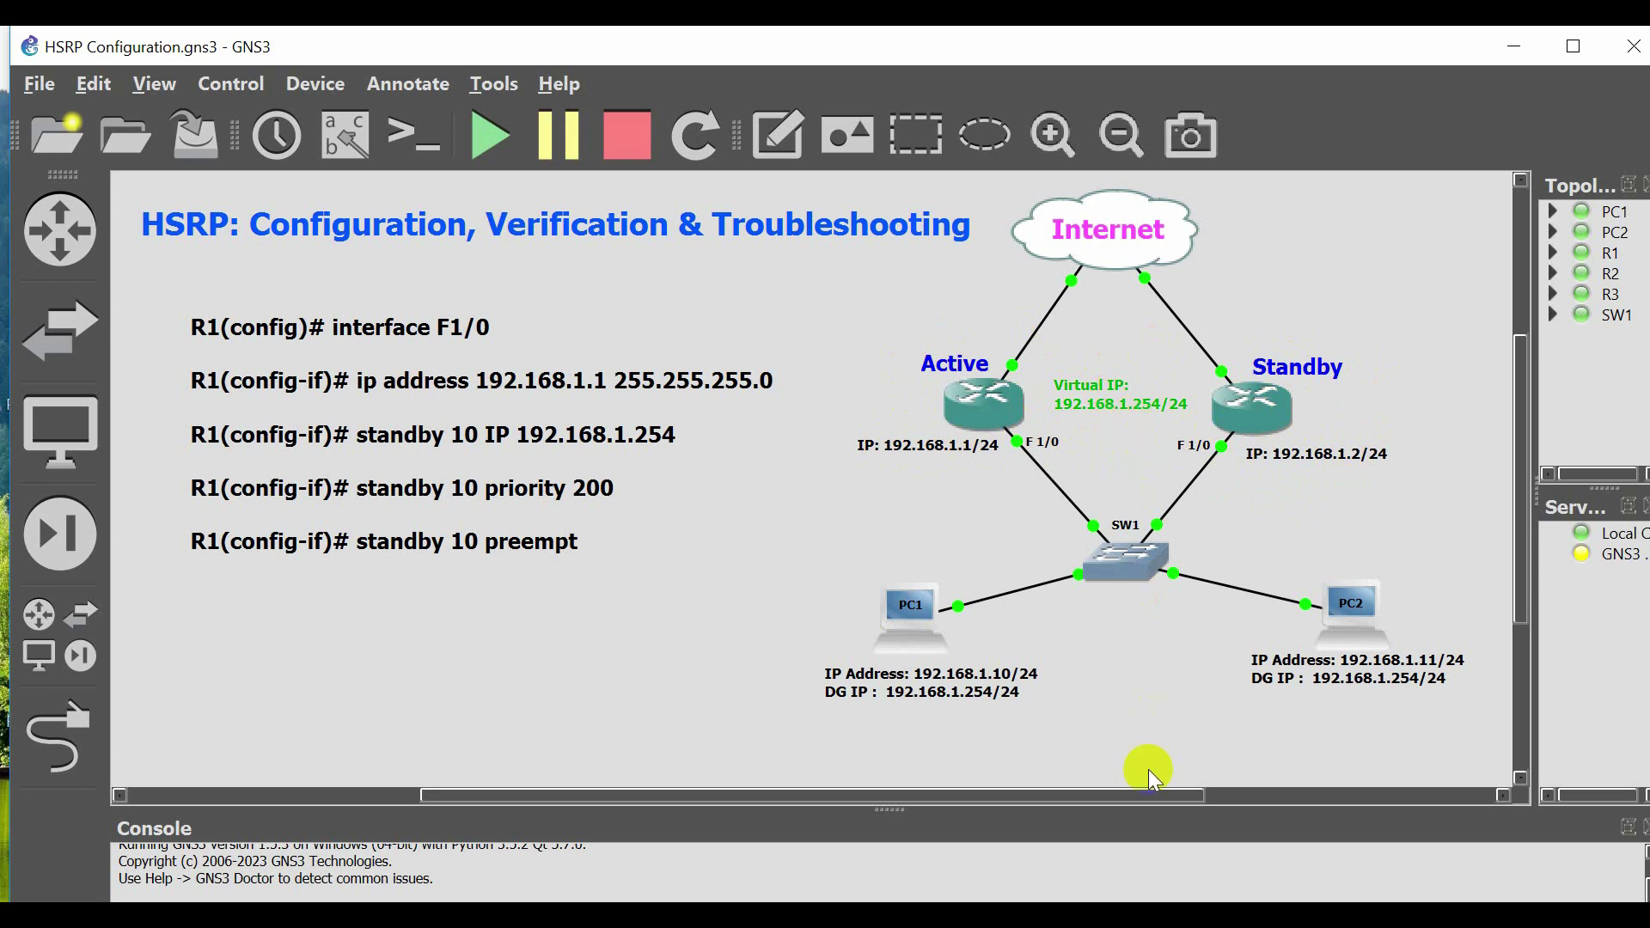
{"action": "left_click", "coordinate": [1117, 920]}
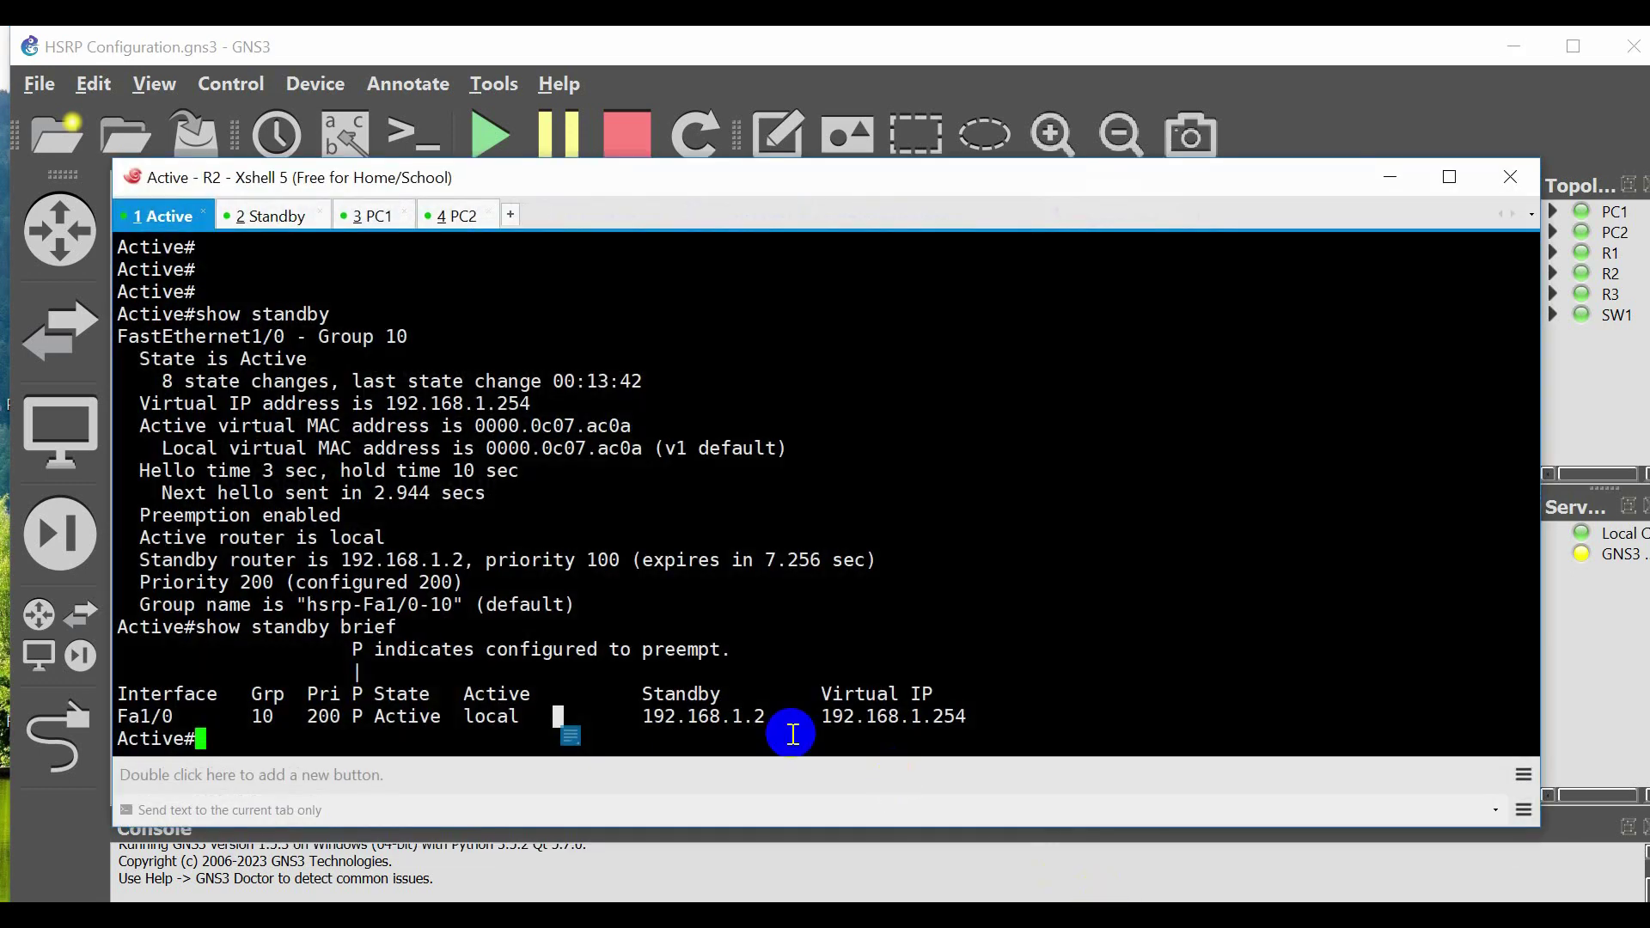
{"action": "left_click_drag", "start_coordinate": [822, 695], "coordinate": [985, 717]}
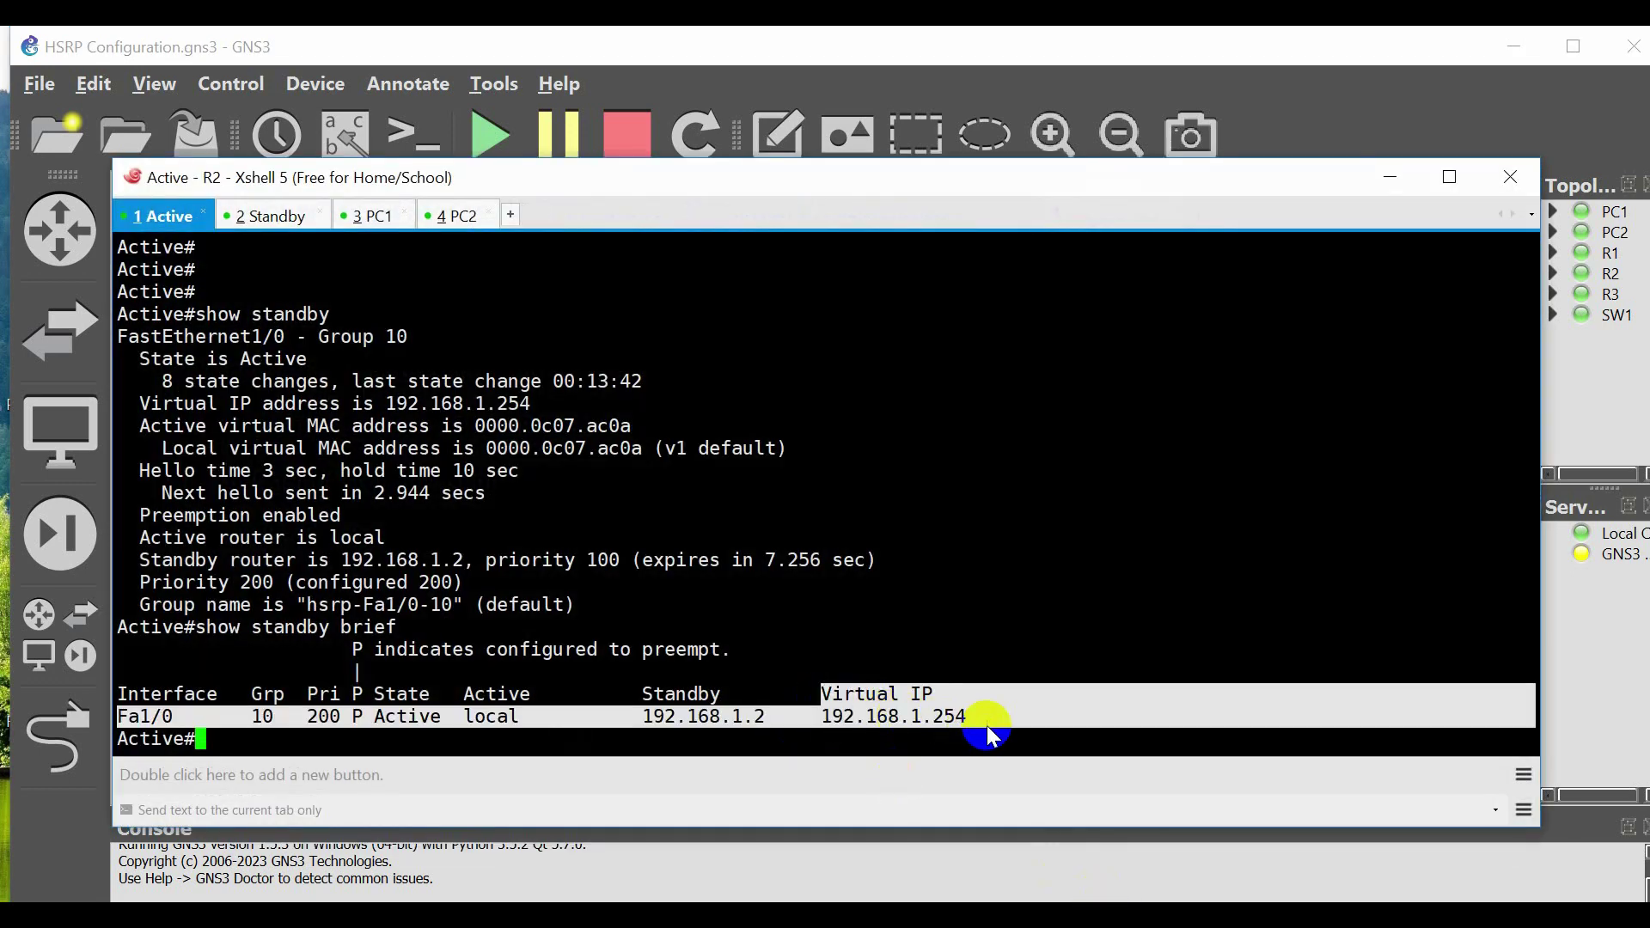
Highlight the show standby and show standby brief commands and the virtual IP address, and return to the GNS3 topology.
{"action": "left_click_drag", "start_coordinate": [197, 313], "coordinate": [340, 318]}
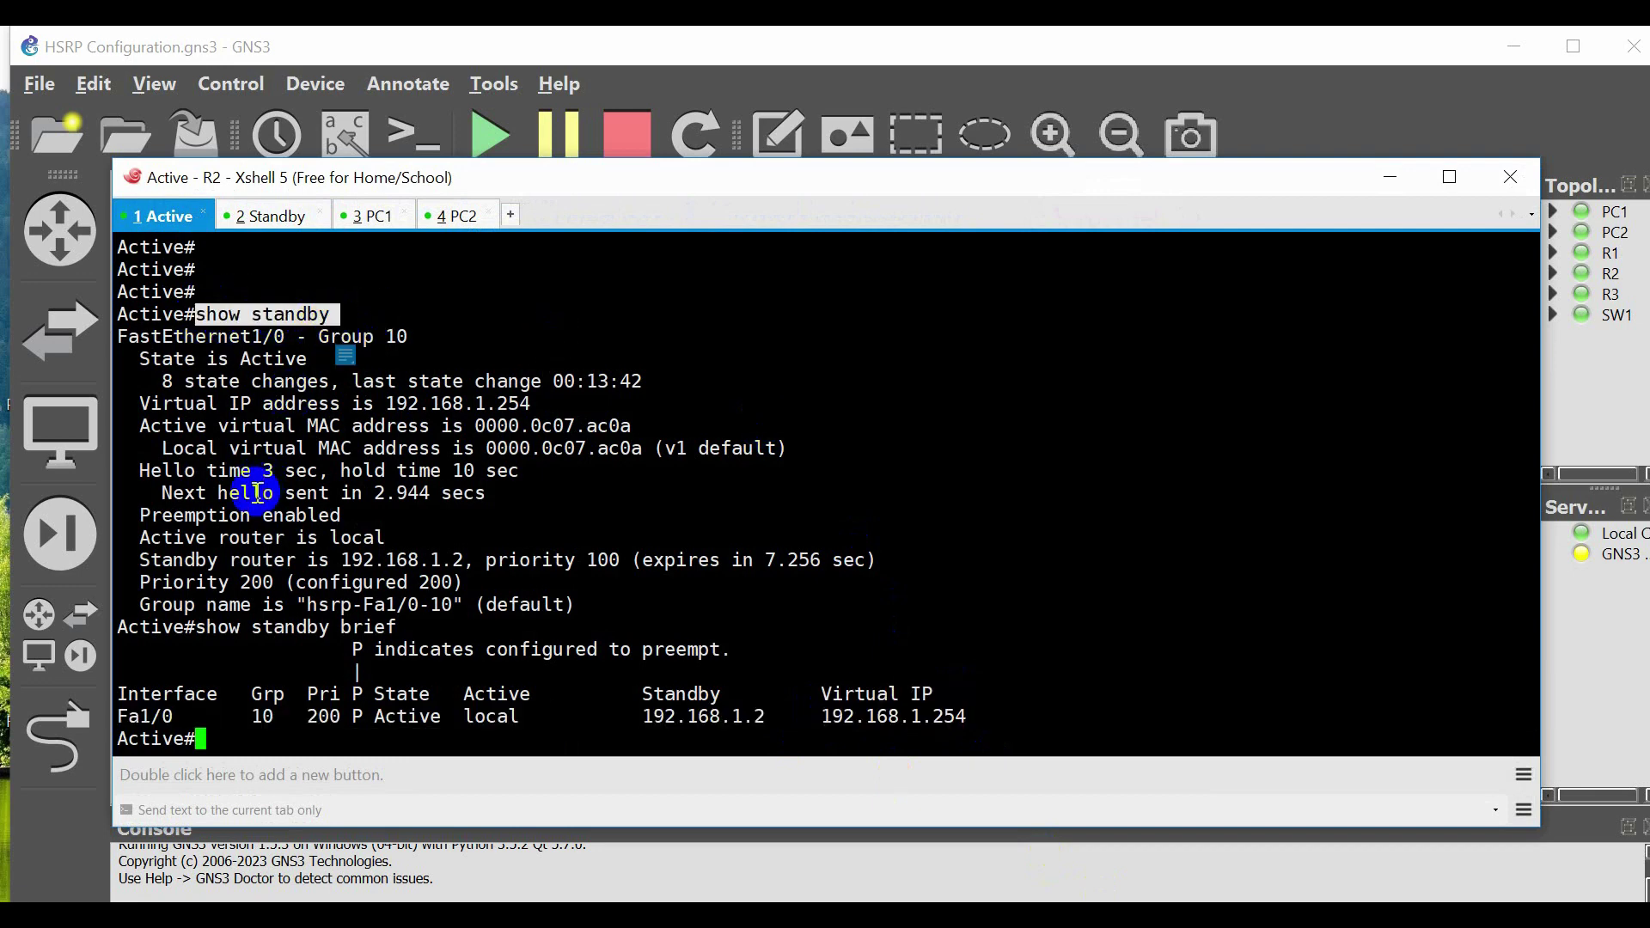
{"action": "left_click_drag", "start_coordinate": [204, 627], "coordinate": [394, 627]}
{"action": "left_click_drag", "start_coordinate": [380, 404], "coordinate": [531, 404]}
{"action": "left_click", "coordinate": [761, 443]}
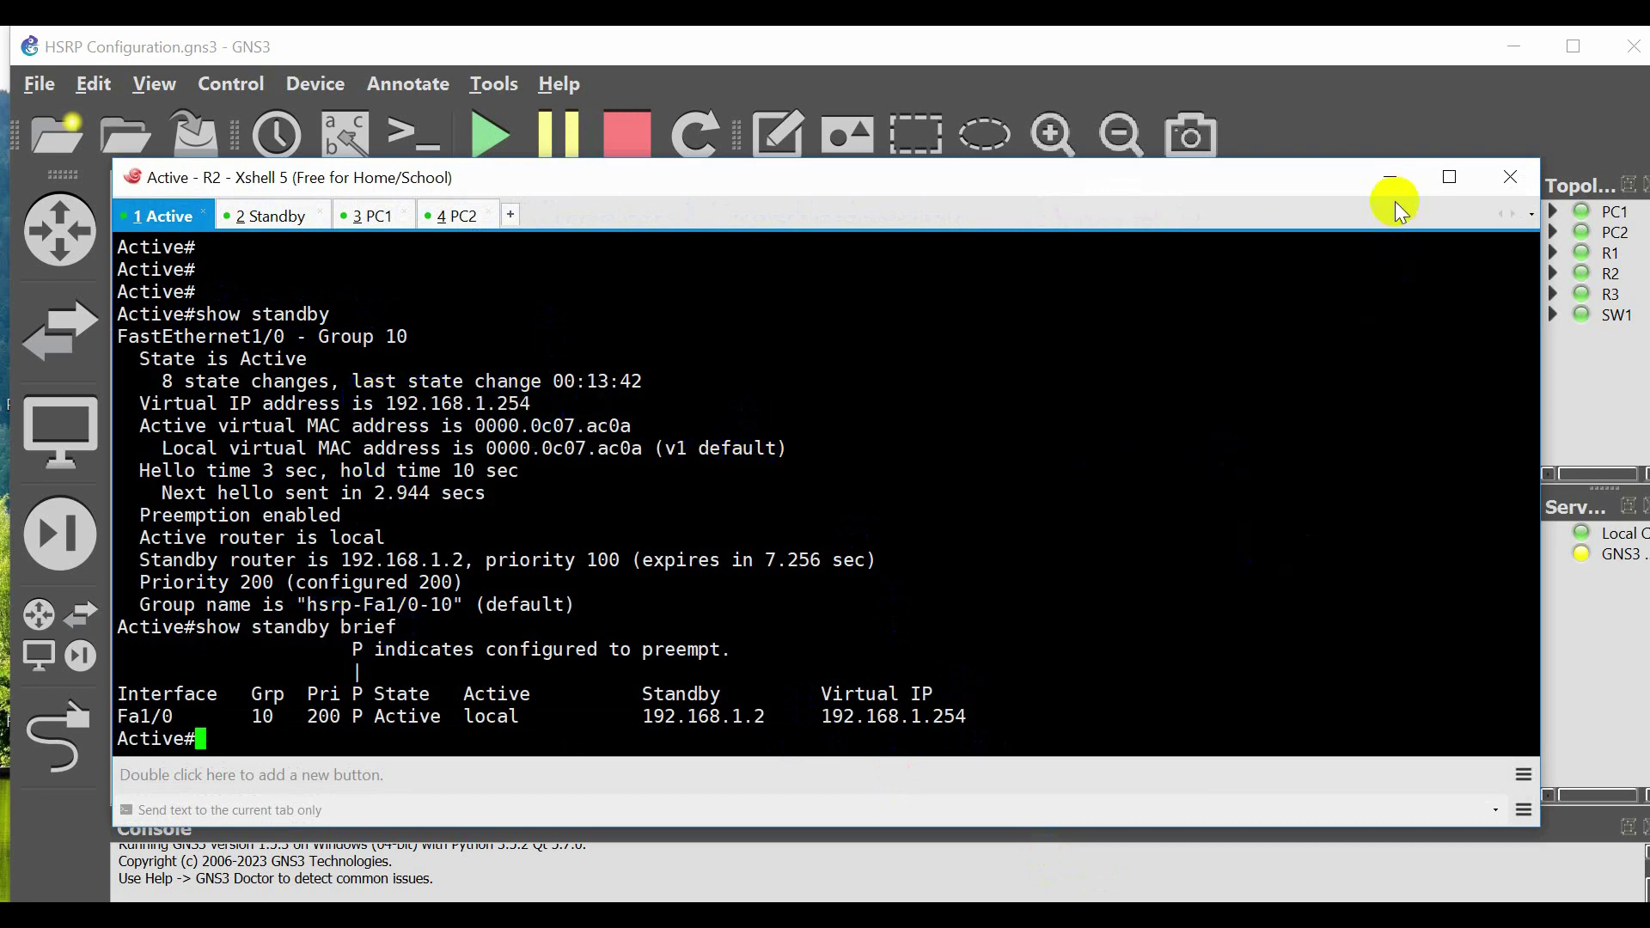
{"action": "left_click", "coordinate": [1388, 177]}
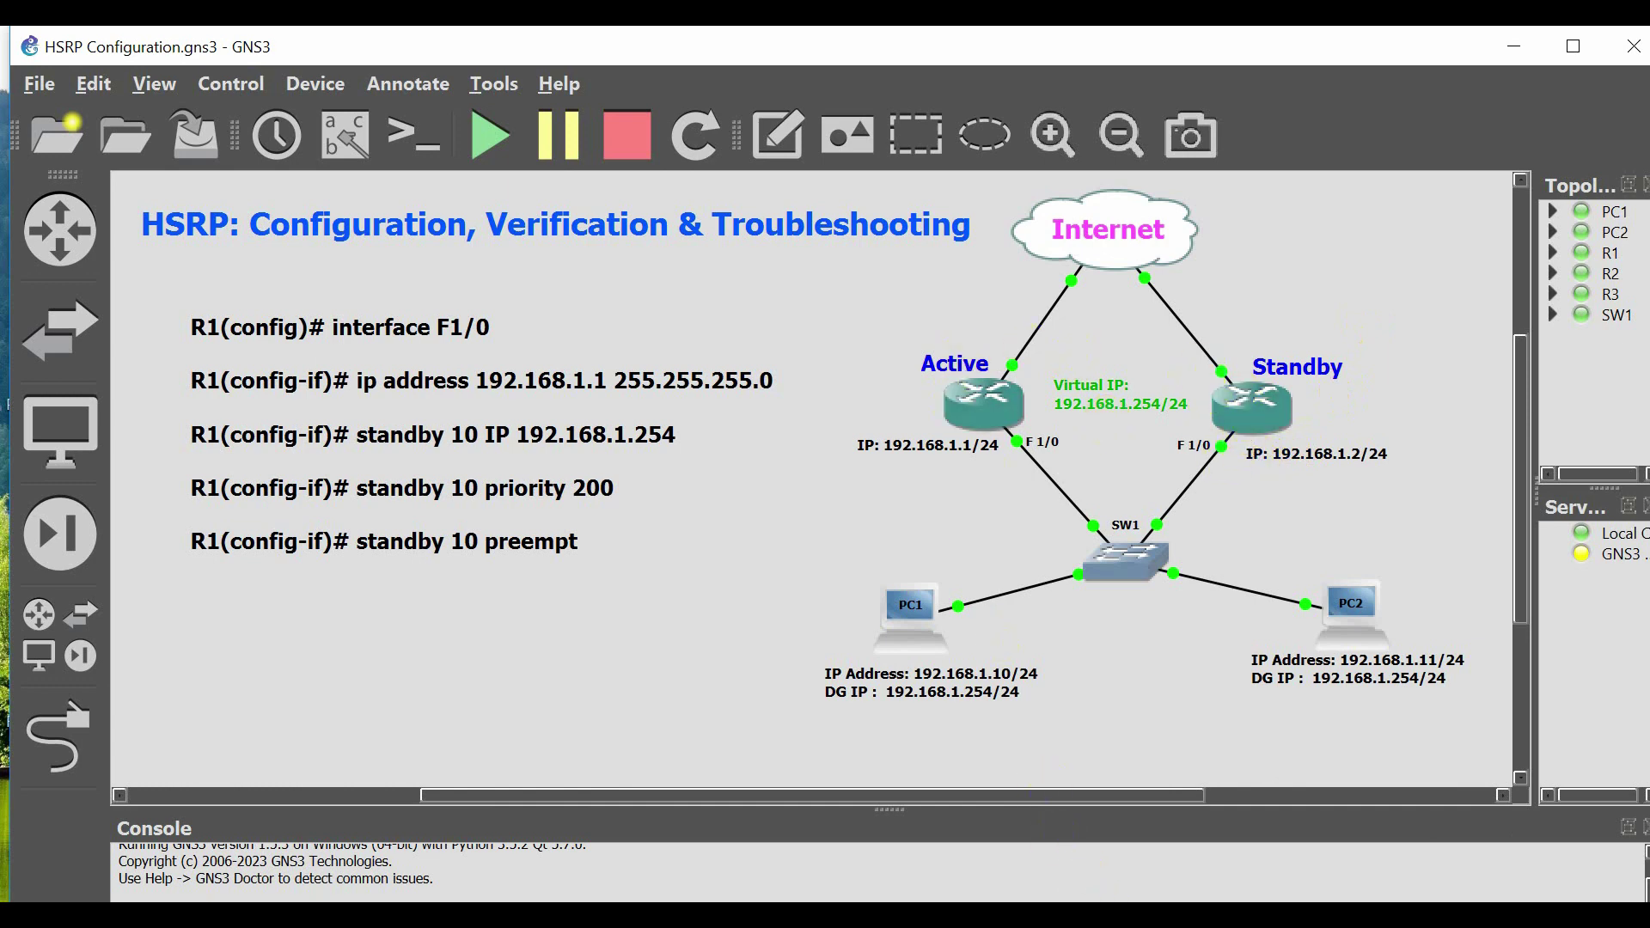
Switch to the Active router's Xshell session, highlight the group number in both standby outputs, and return to the GNS3 topology.
{"action": "key", "text": "alt+Tab"}
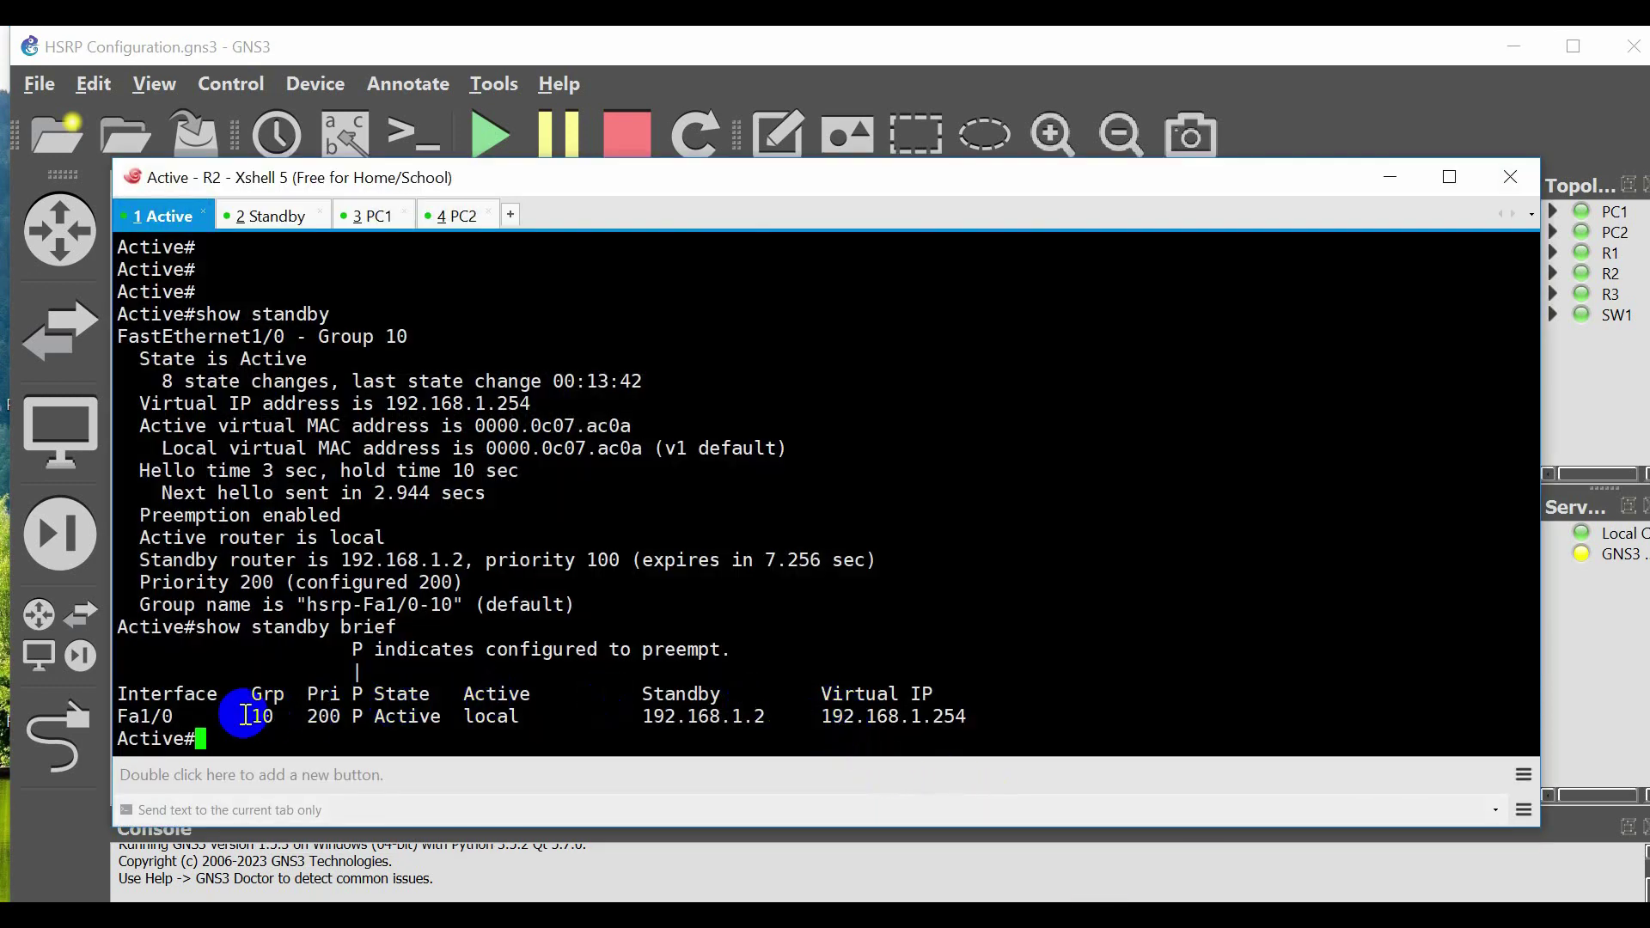
{"action": "left_click_drag", "start_coordinate": [243, 716], "coordinate": [287, 716]}
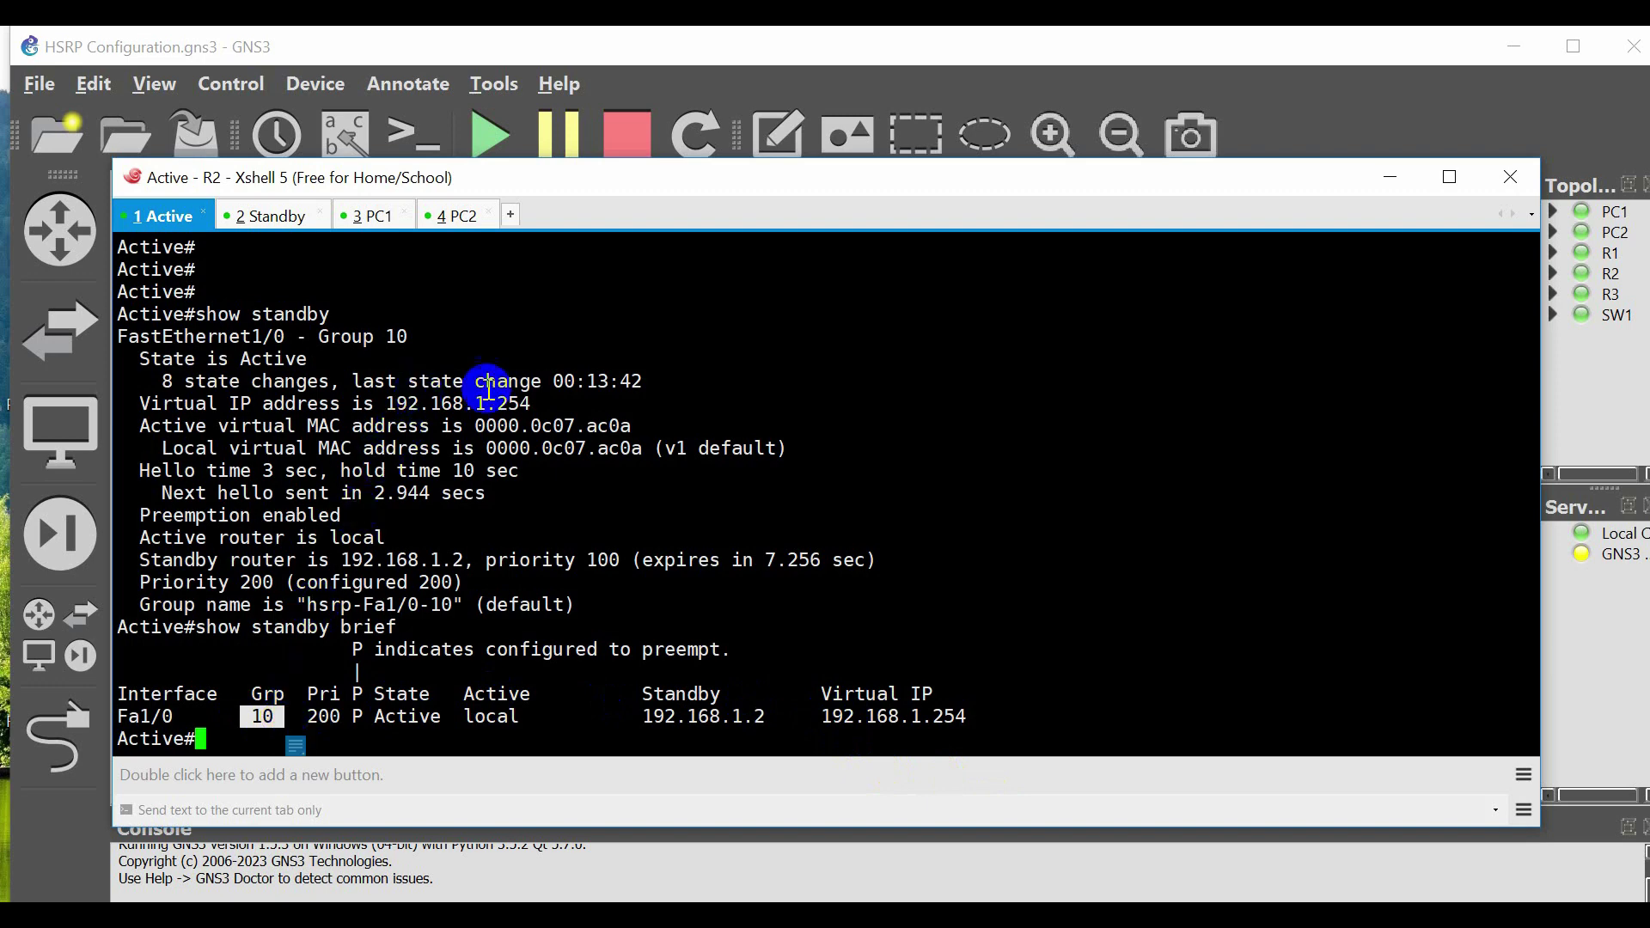
{"action": "left_click_drag", "start_coordinate": [310, 337], "coordinate": [1529, 337]}
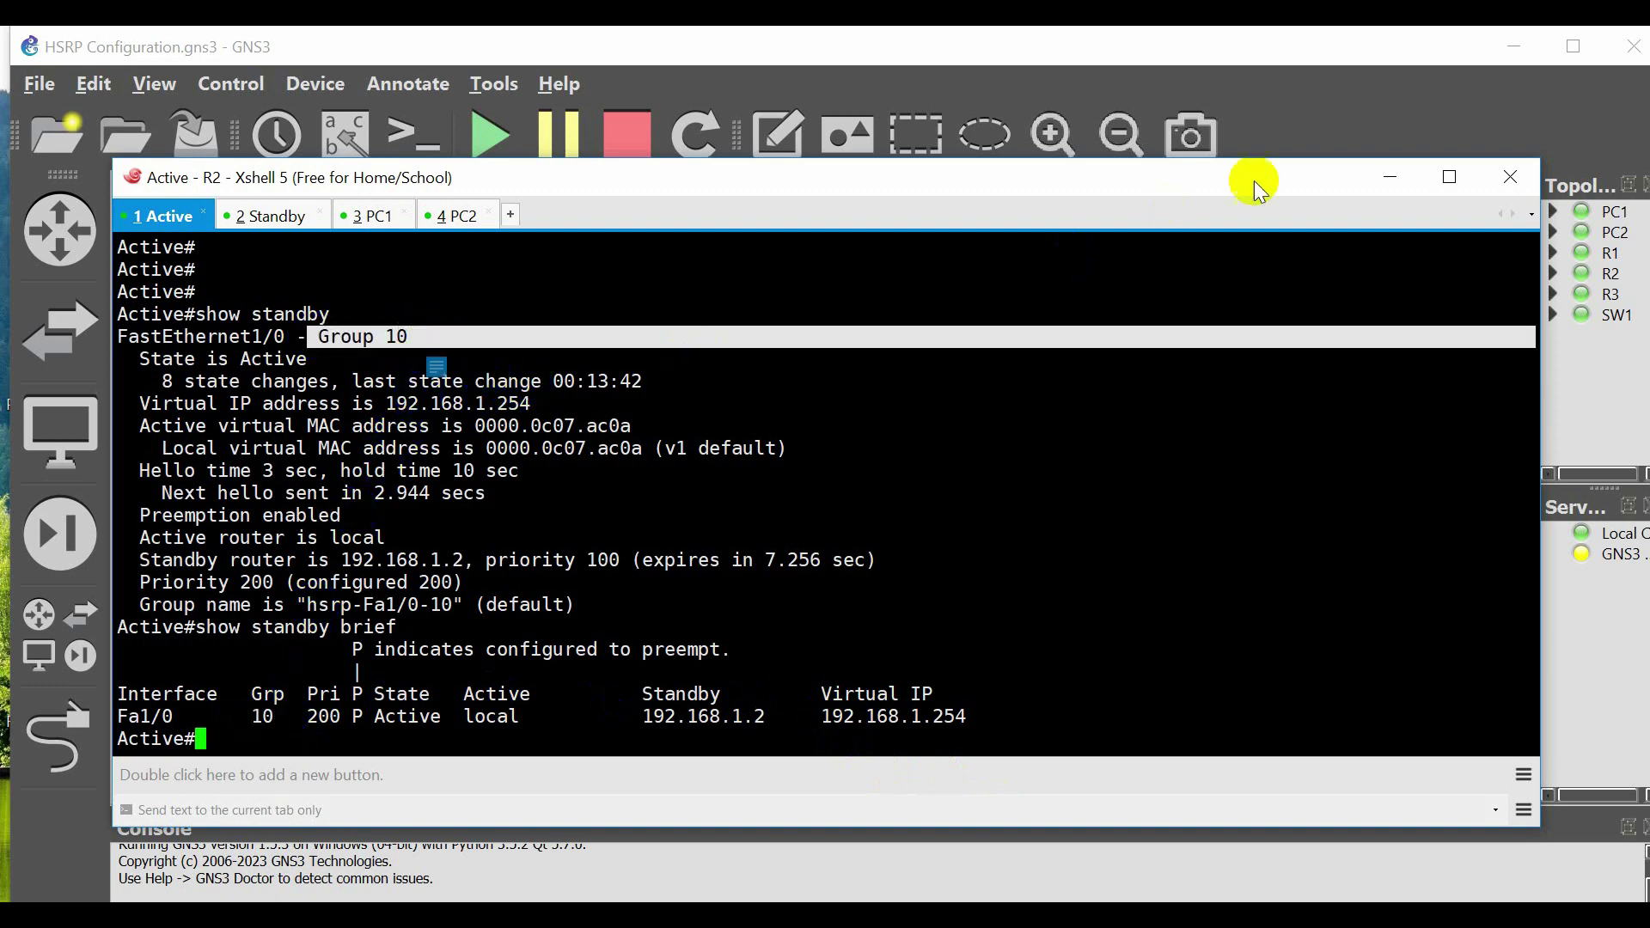
{"action": "left_click", "coordinate": [1389, 178]}
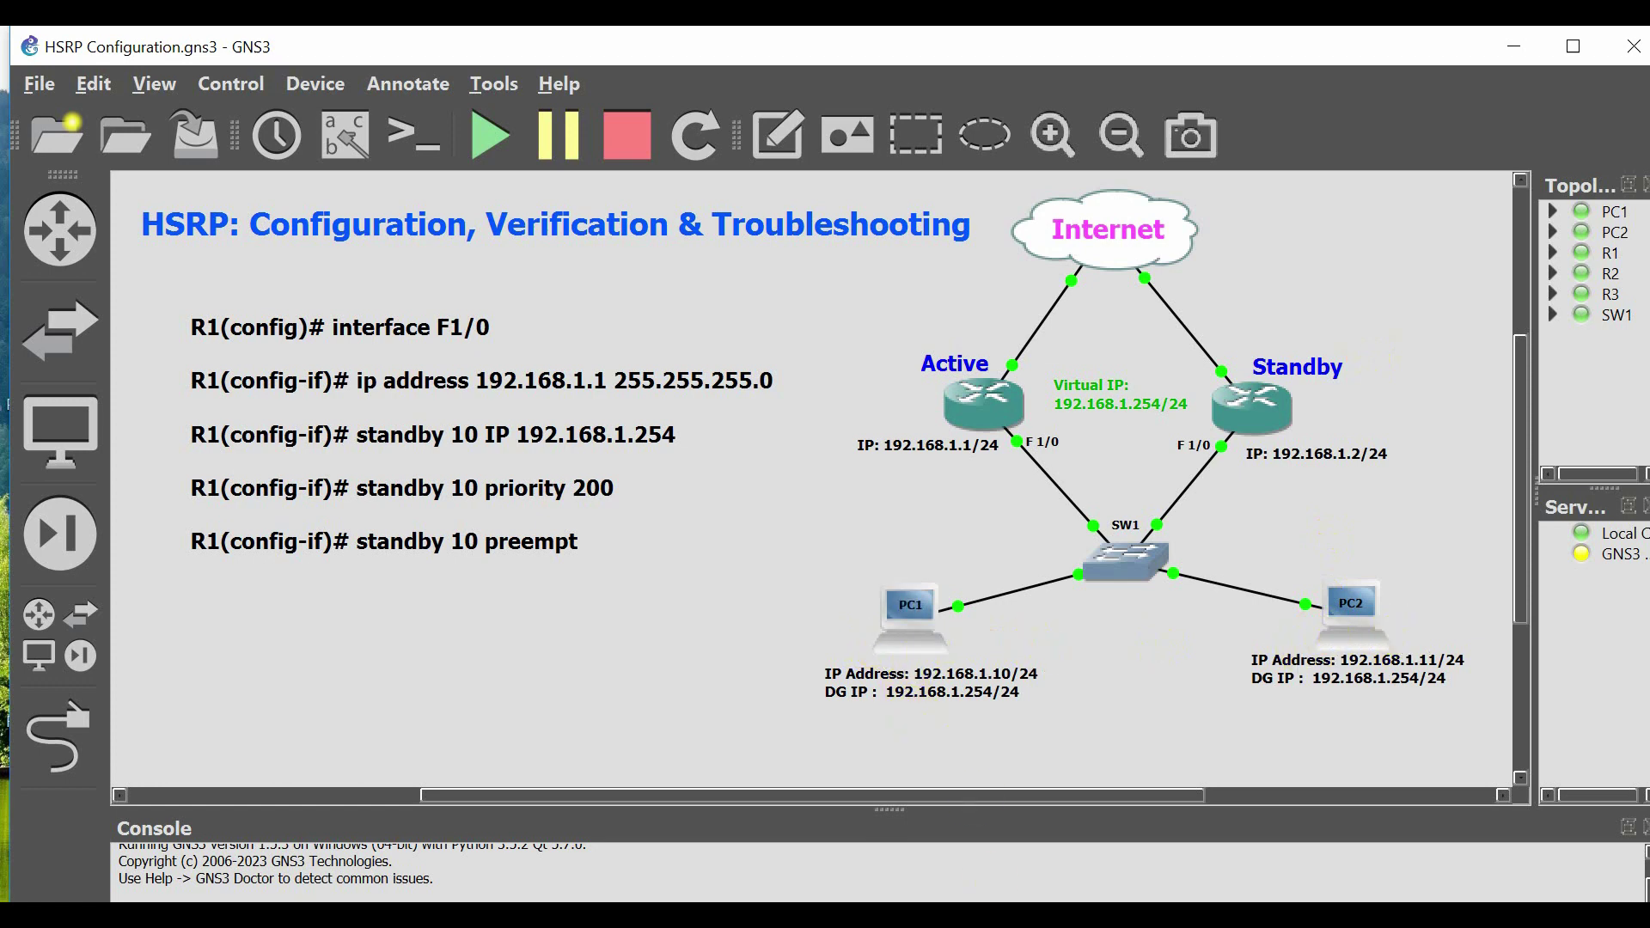
Run show ip in PC1's Xshell session, highlight its IP address and gateway, and return to the GNS3 topology.
{"action": "key", "text": "alt+Tab"}
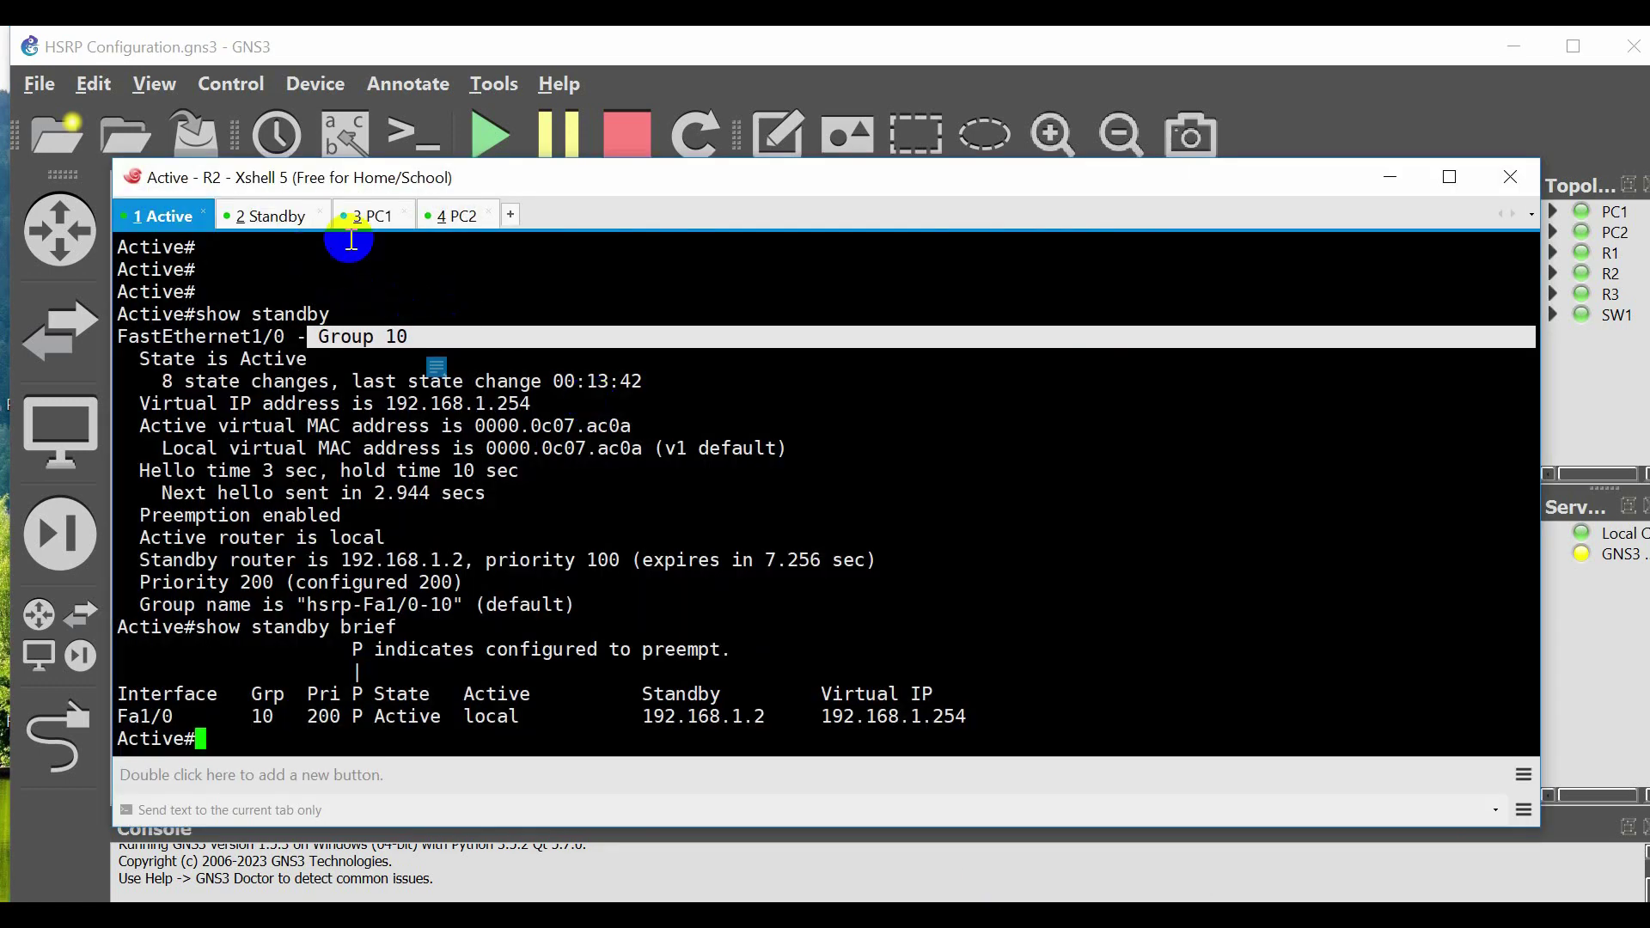
{"action": "left_click", "coordinate": [368, 216]}
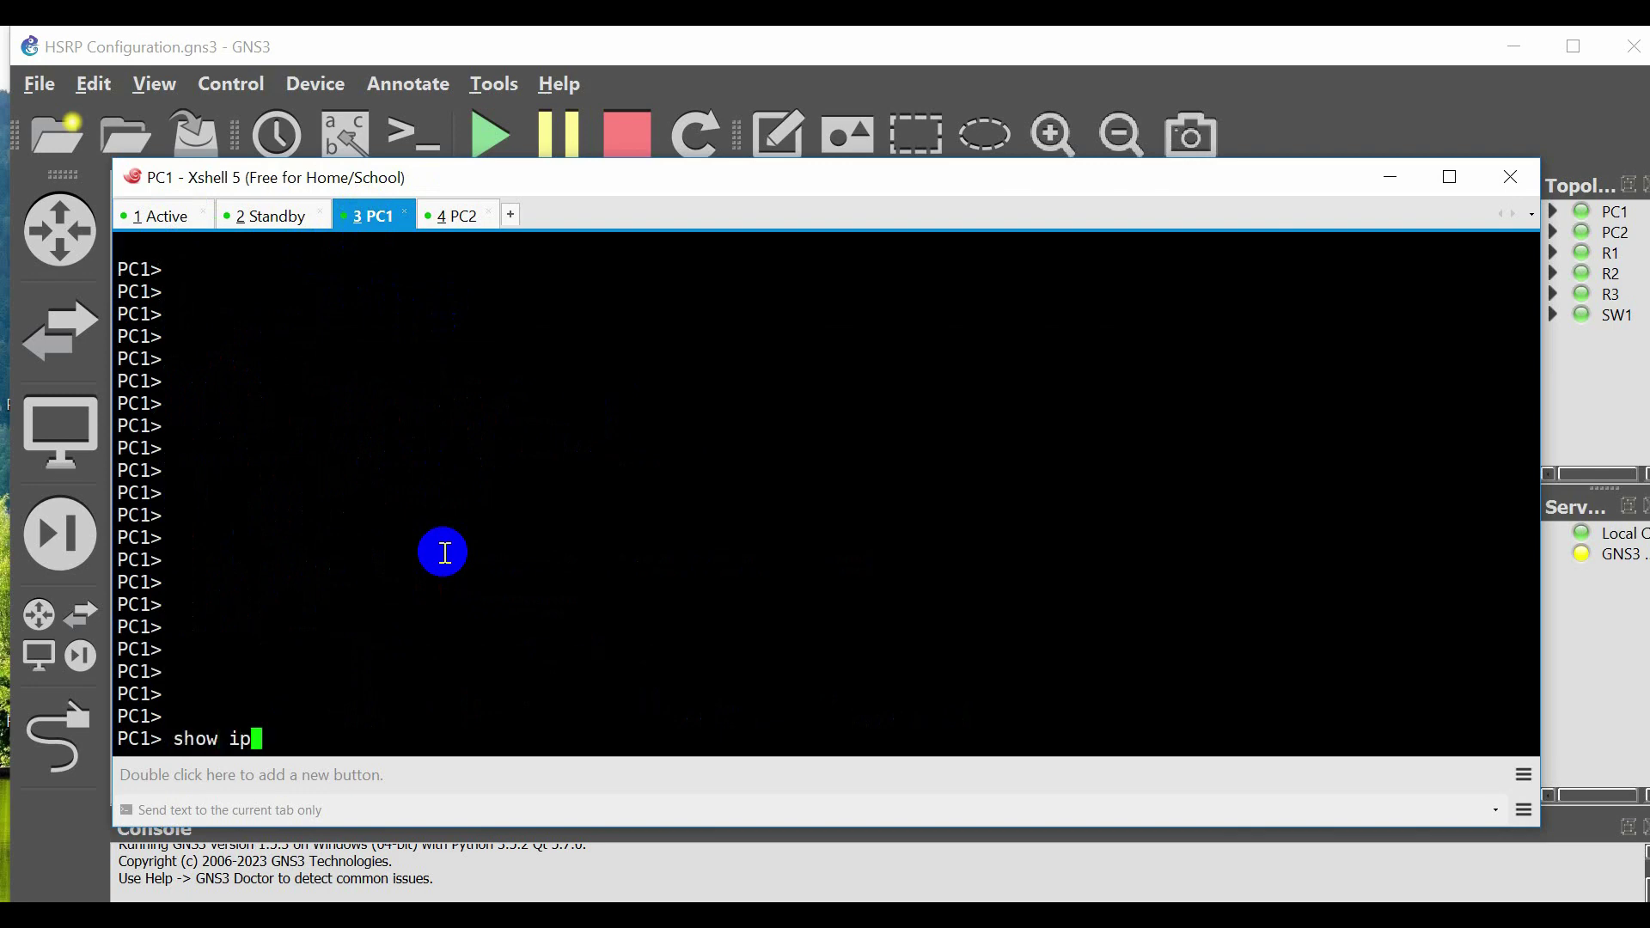
{"action": "key", "text": "Return"}
{"action": "left_click_drag", "start_coordinate": [274, 560], "coordinate": [461, 554]}
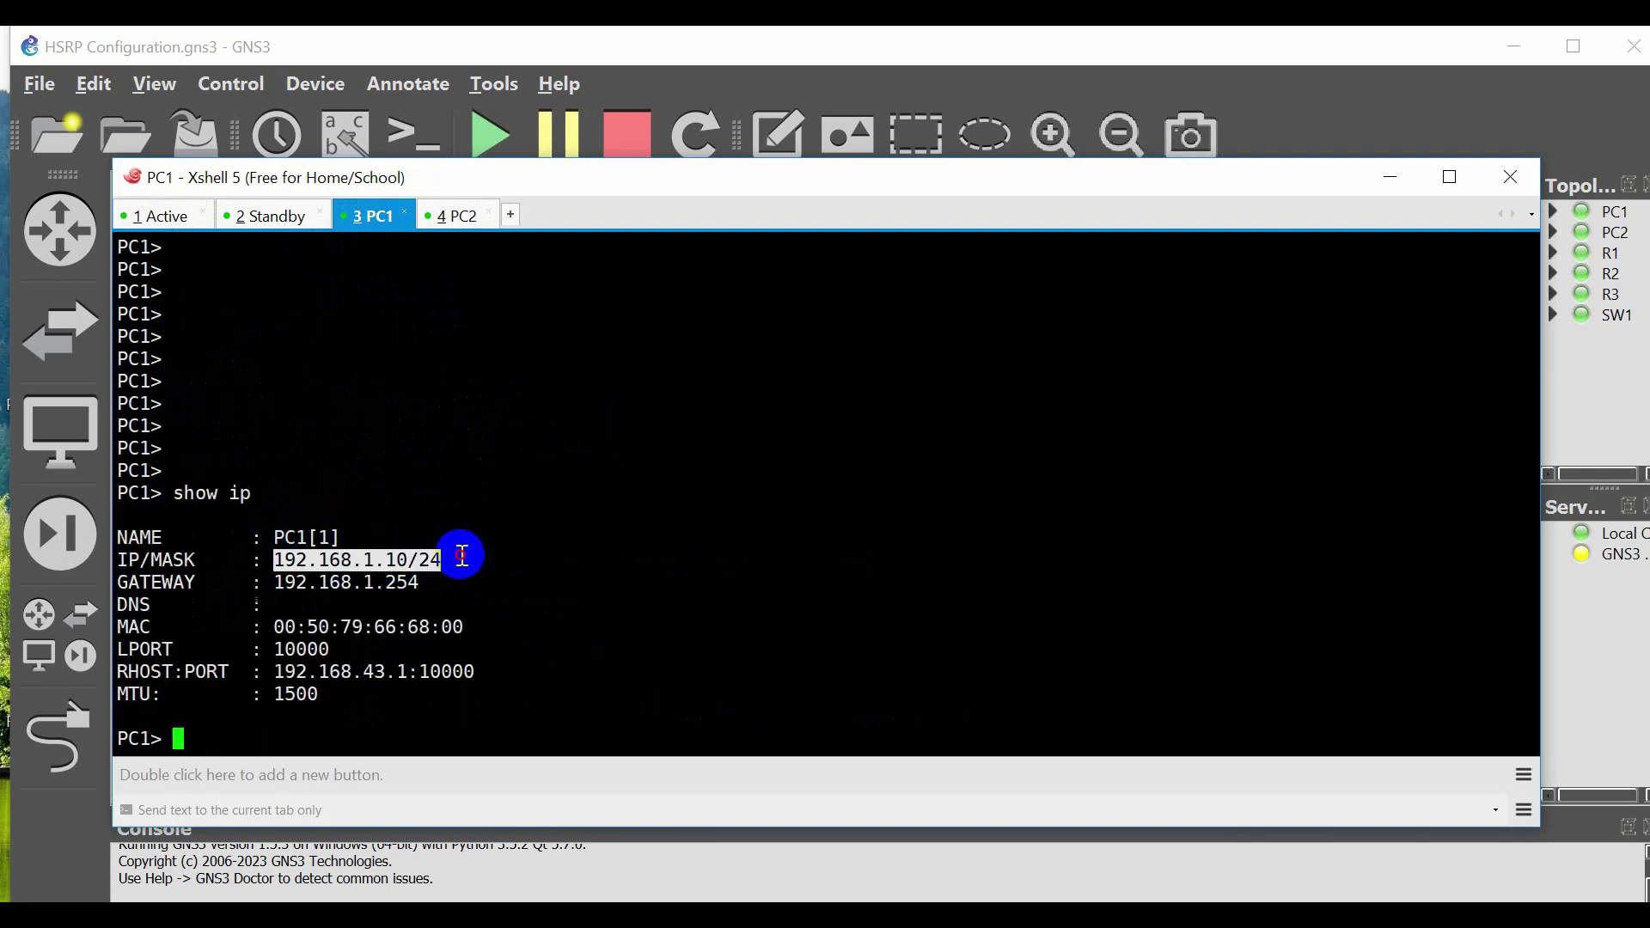
{"action": "left_click_drag", "start_coordinate": [273, 582], "coordinate": [428, 580]}
{"action": "left_click", "coordinate": [507, 582]}
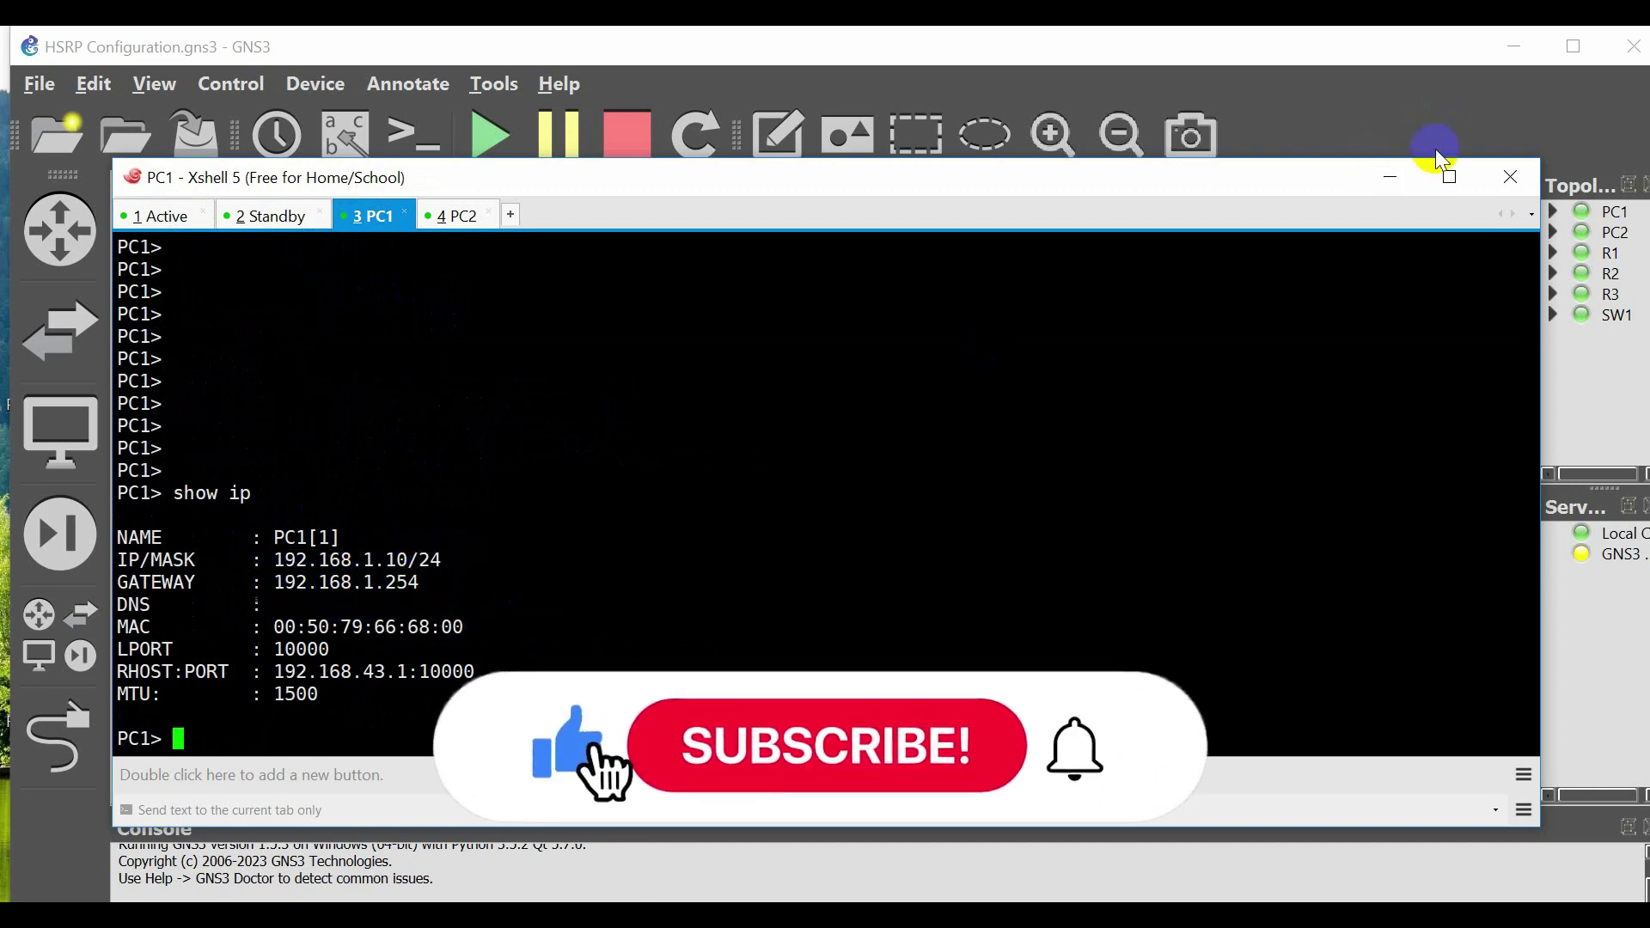
{"action": "left_click", "coordinate": [1391, 176]}
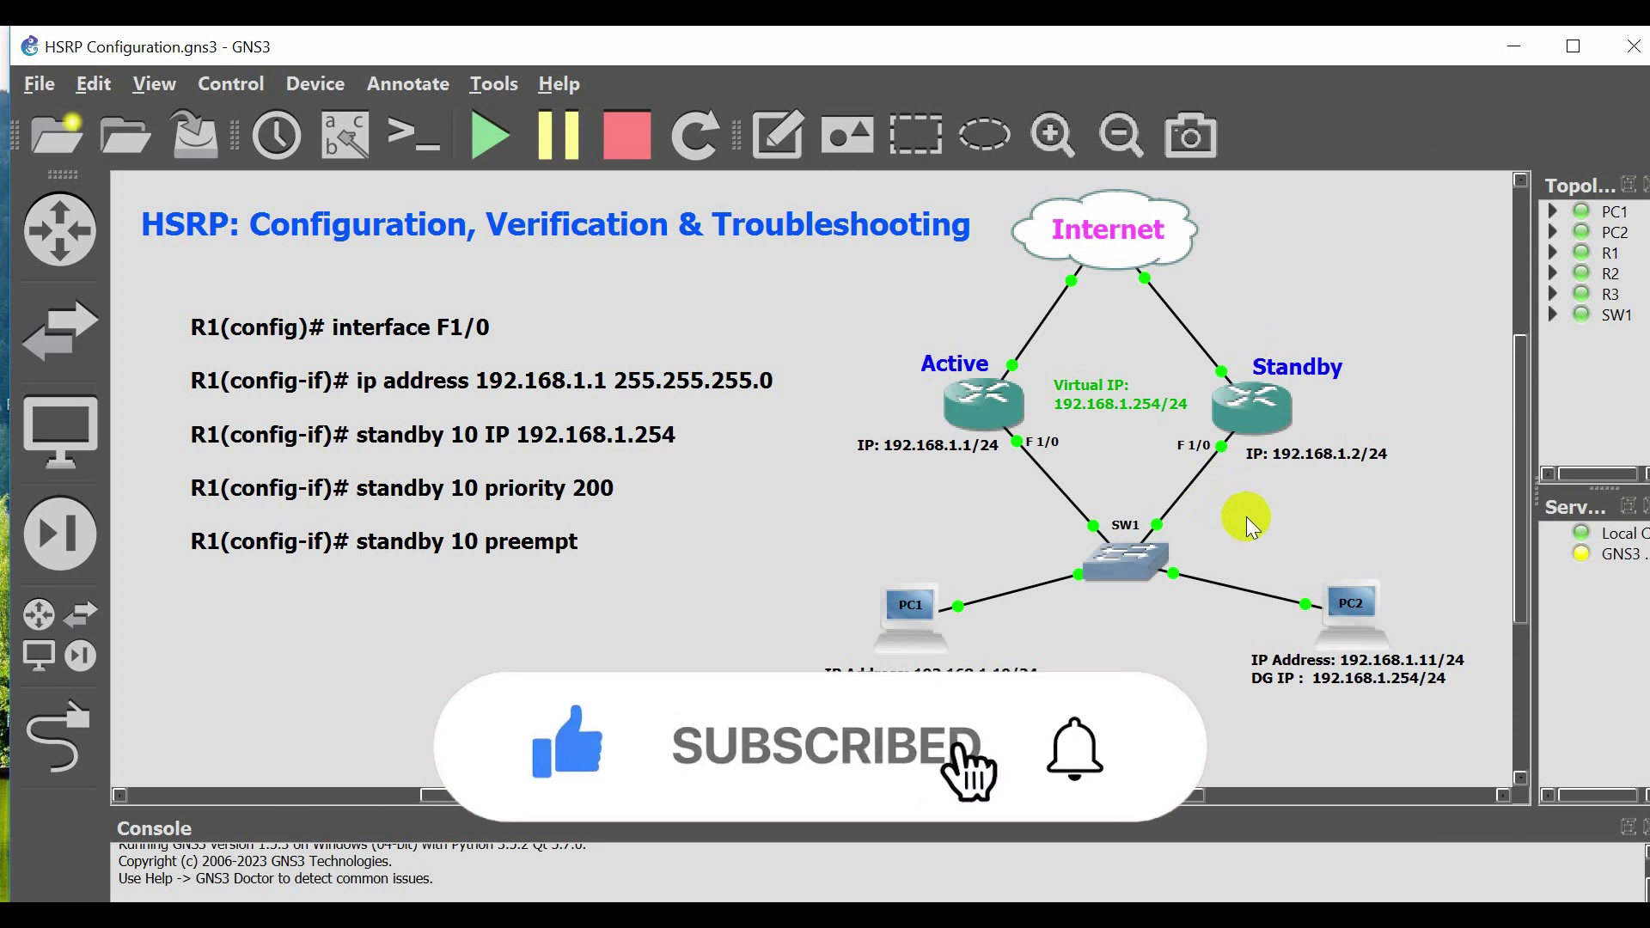